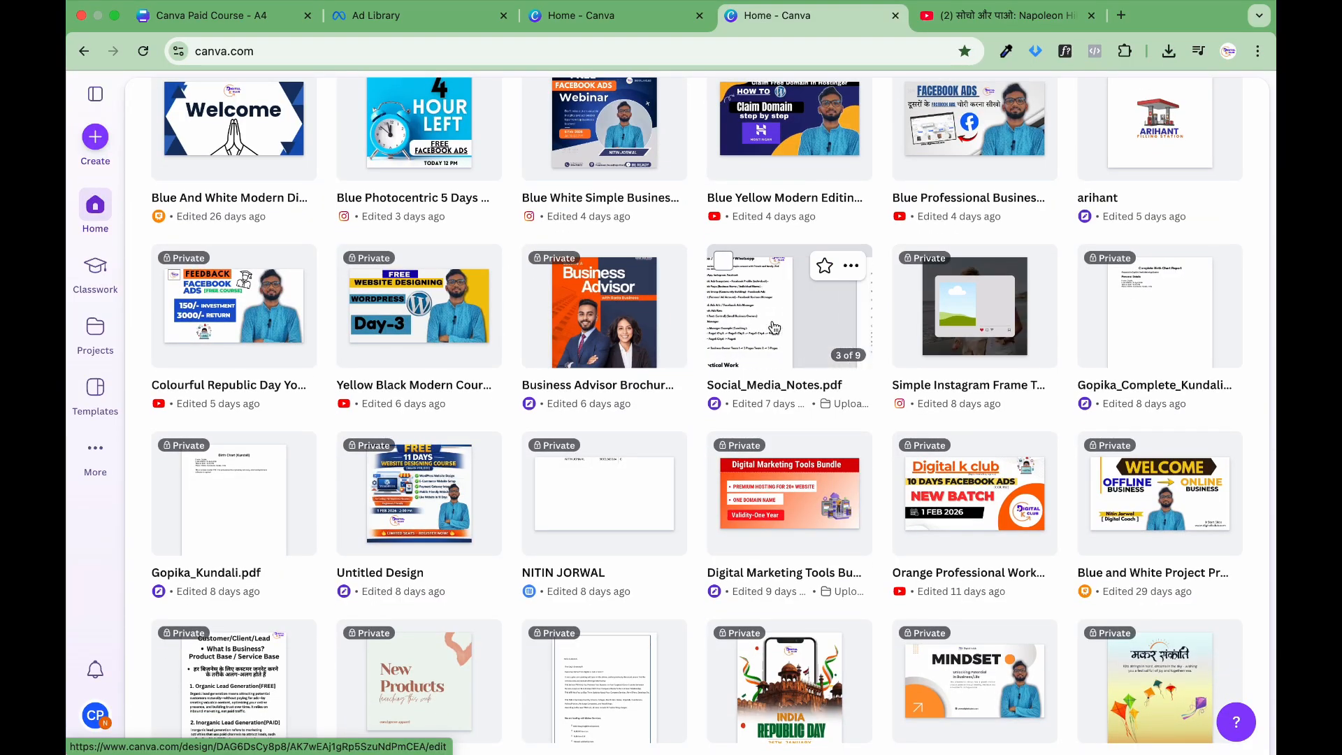
Step: Look through the recent designs on the home page and compare the Your designs and Templates views
scroll(774, 328, "down", 2)
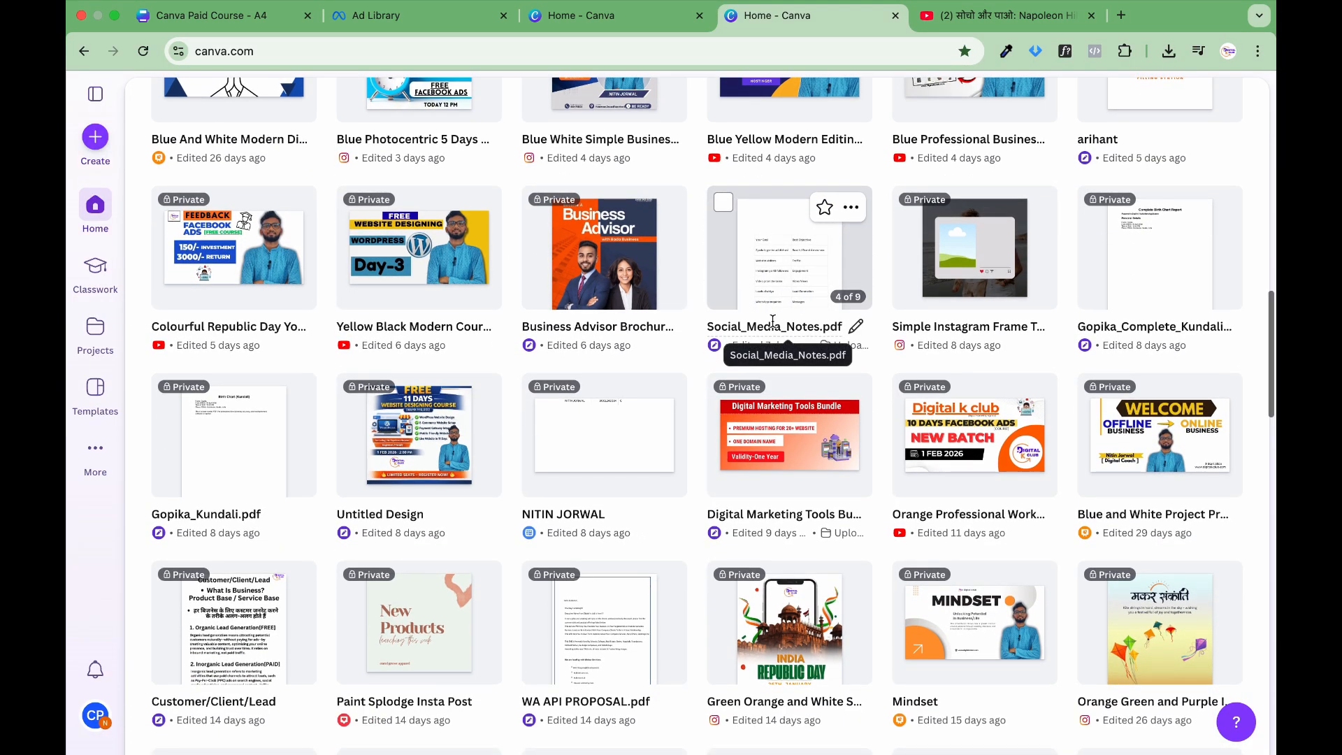
scroll(773, 321, "down", 5)
scroll(774, 328, "down", 4)
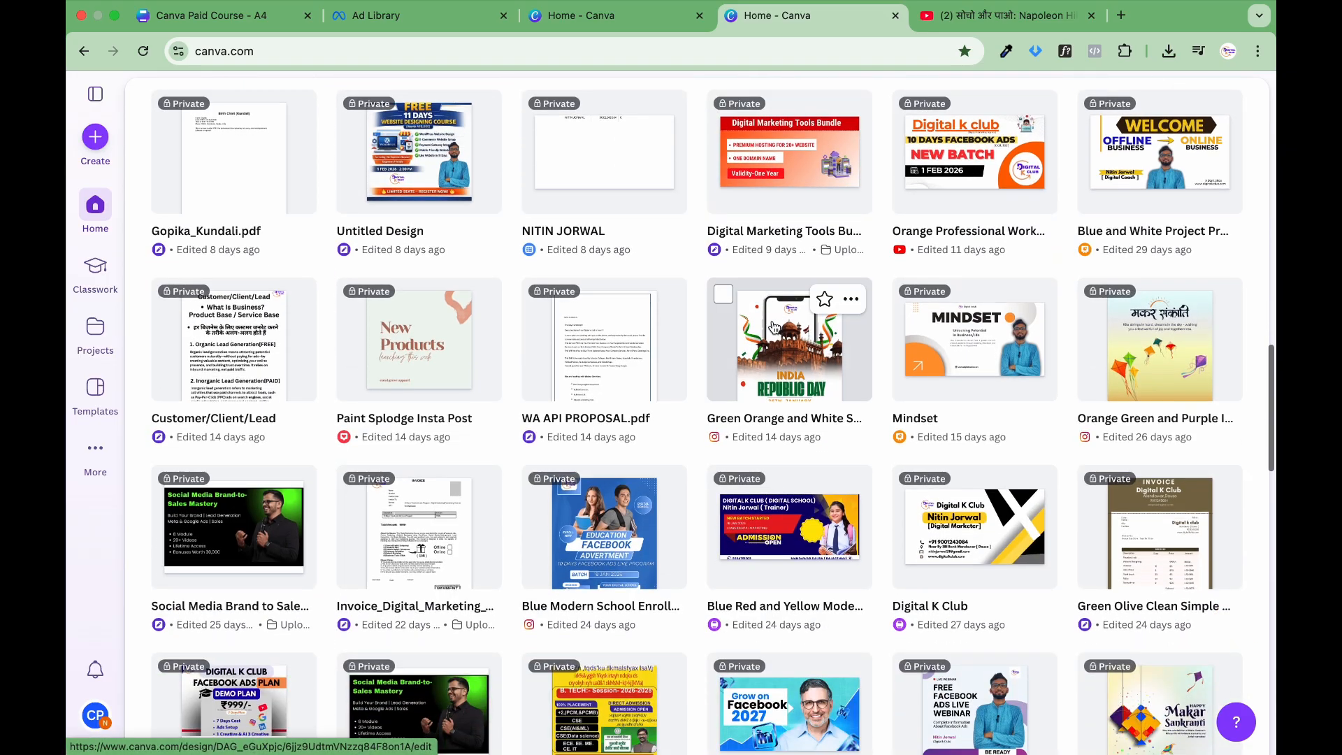
scroll(774, 327, "down", 6)
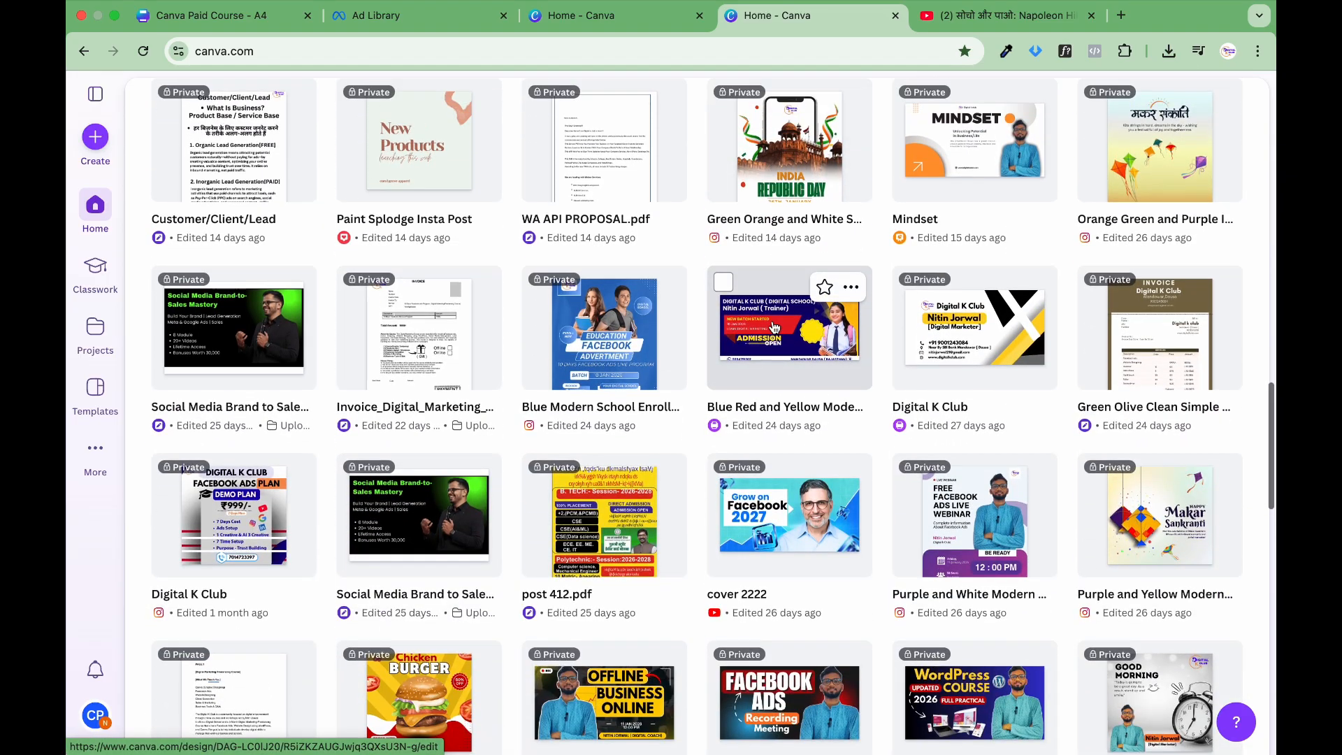
scroll(774, 328, "up", 15)
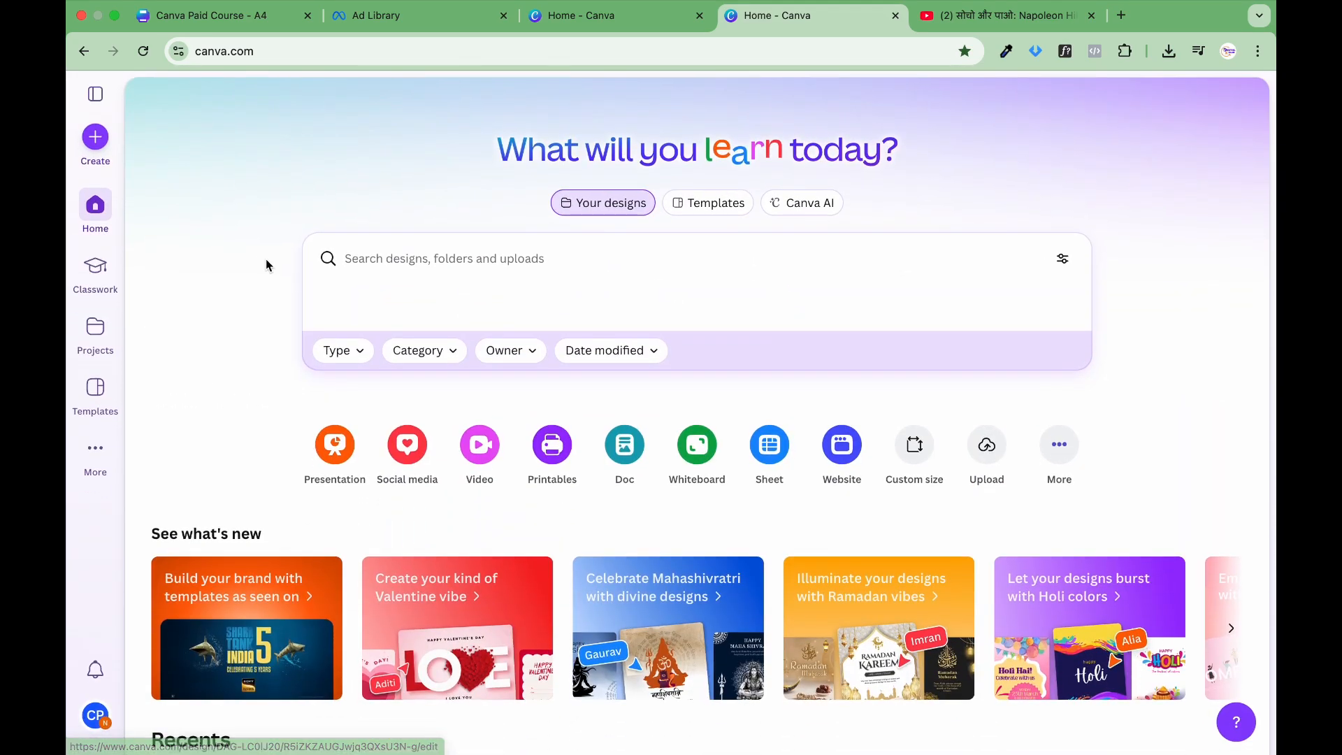
left_click(95, 448)
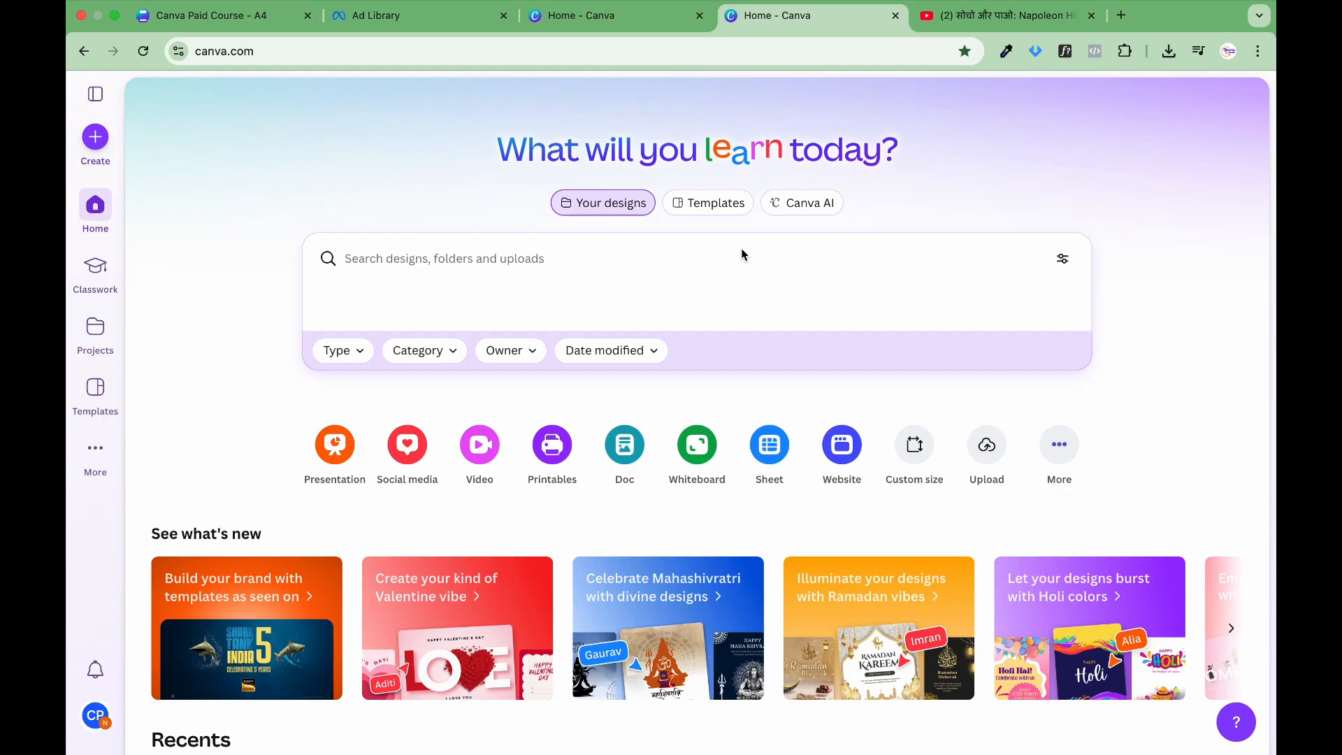
left_click(610, 205)
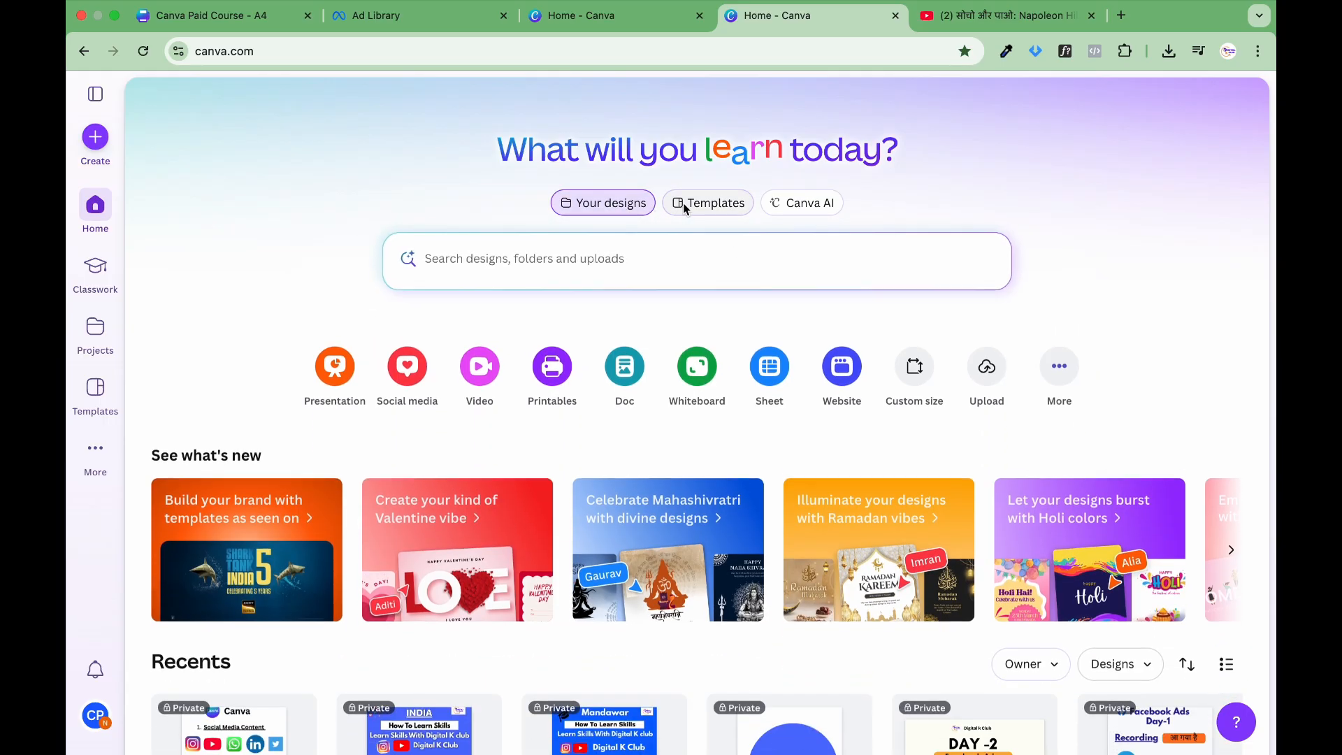
left_click(684, 203)
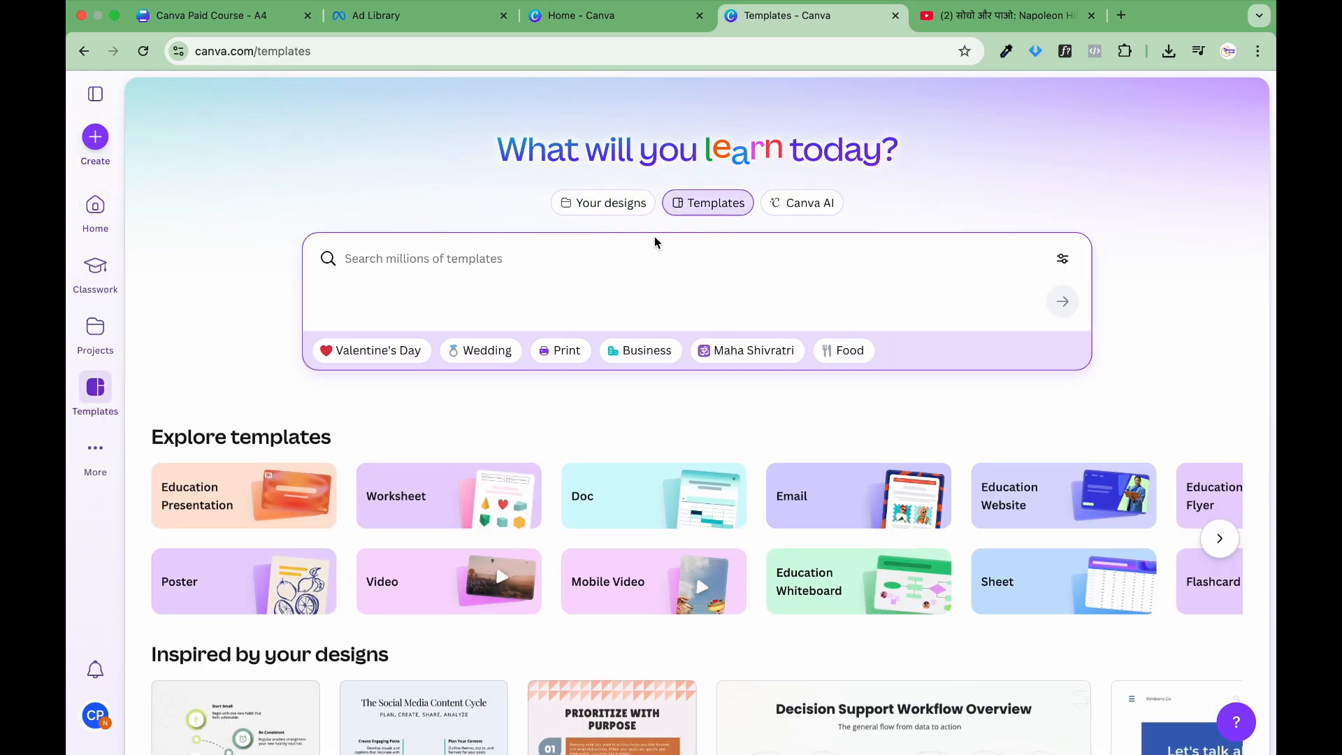
left_click(642, 204)
scroll(625, 525, "down", 20)
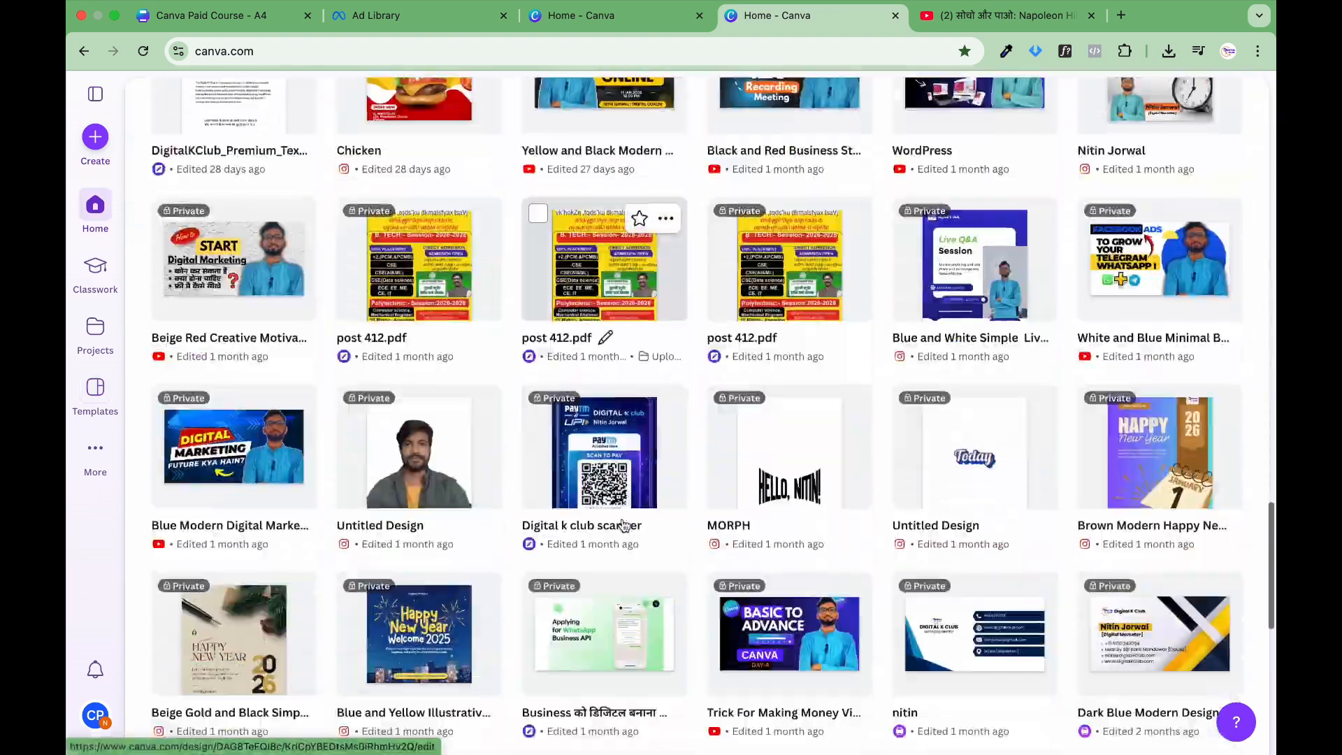
scroll(625, 526, "up", 15)
scroll(625, 524, "up", 10)
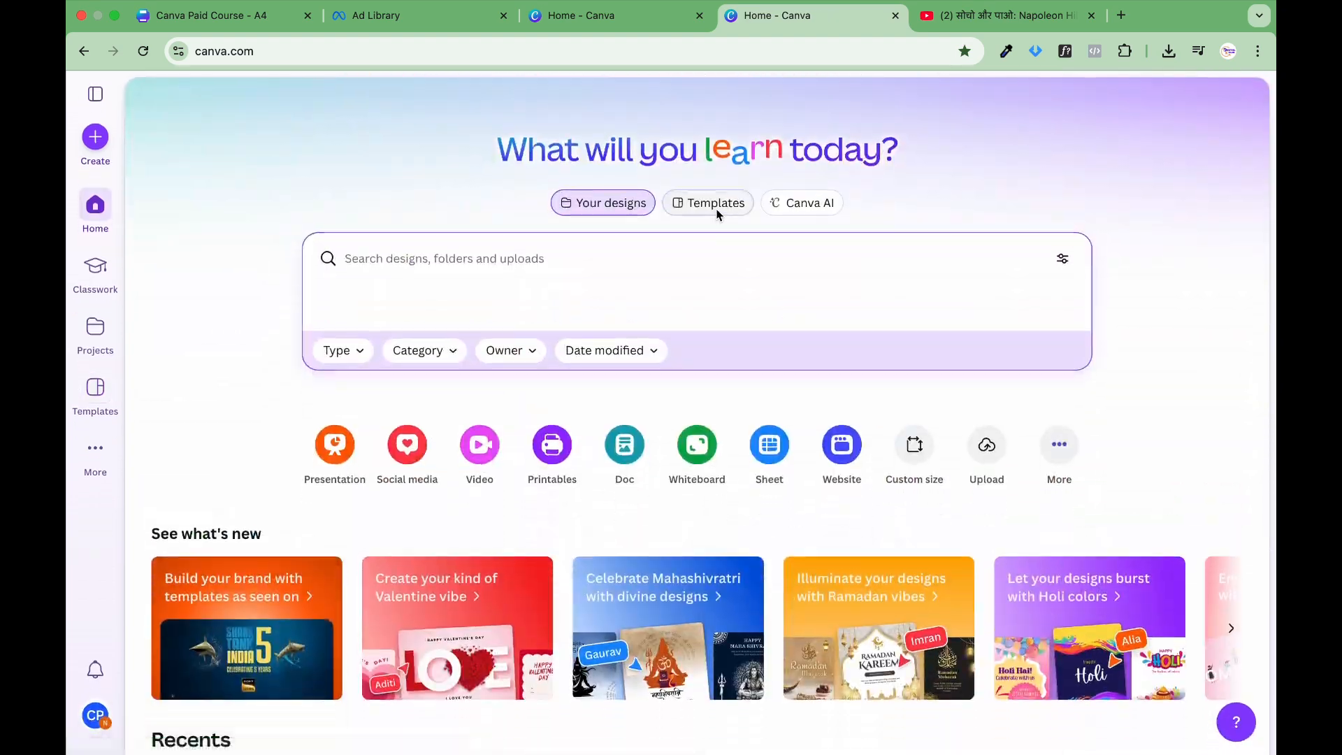
Step: Switch to the Templates view and search the template library for "Poster"
left_click(714, 204)
scroll(744, 544, "down", 4)
scroll(745, 544, "down", 10)
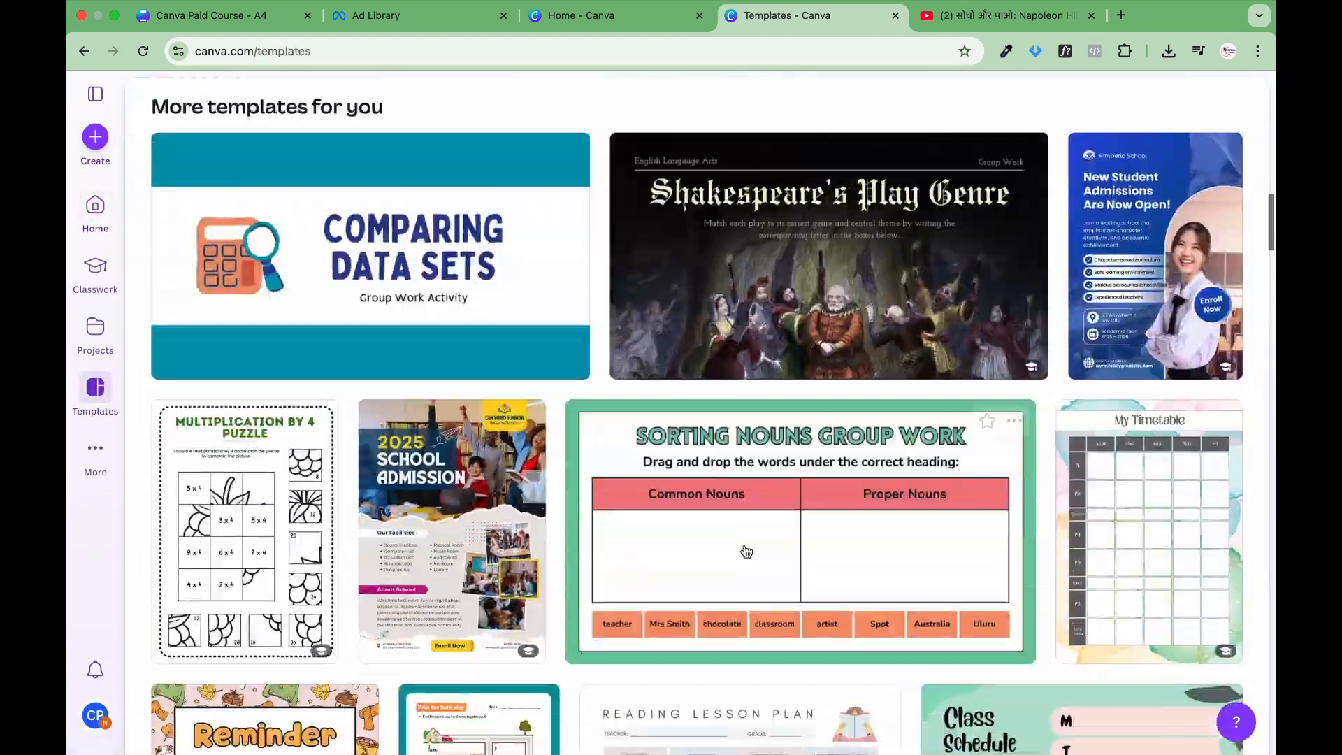
scroll(745, 544, "up", 15)
left_click(649, 272)
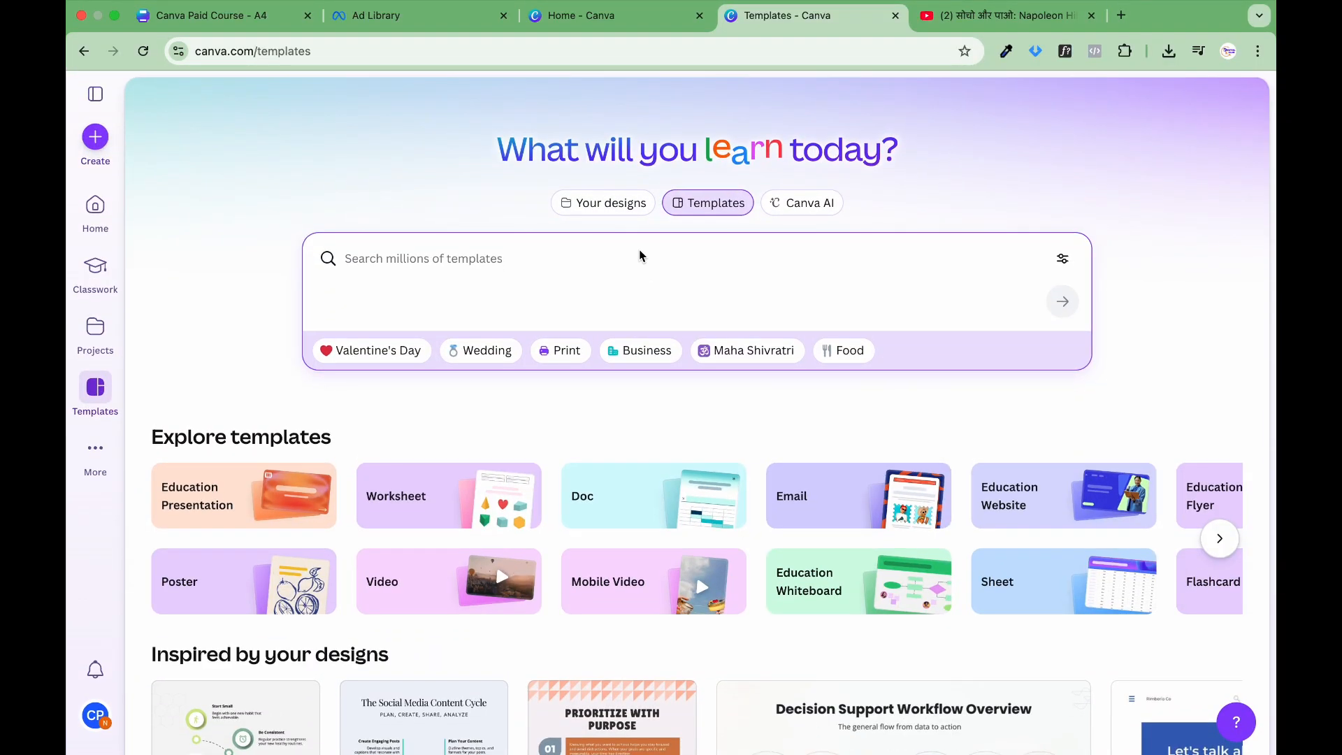
type("Poster")
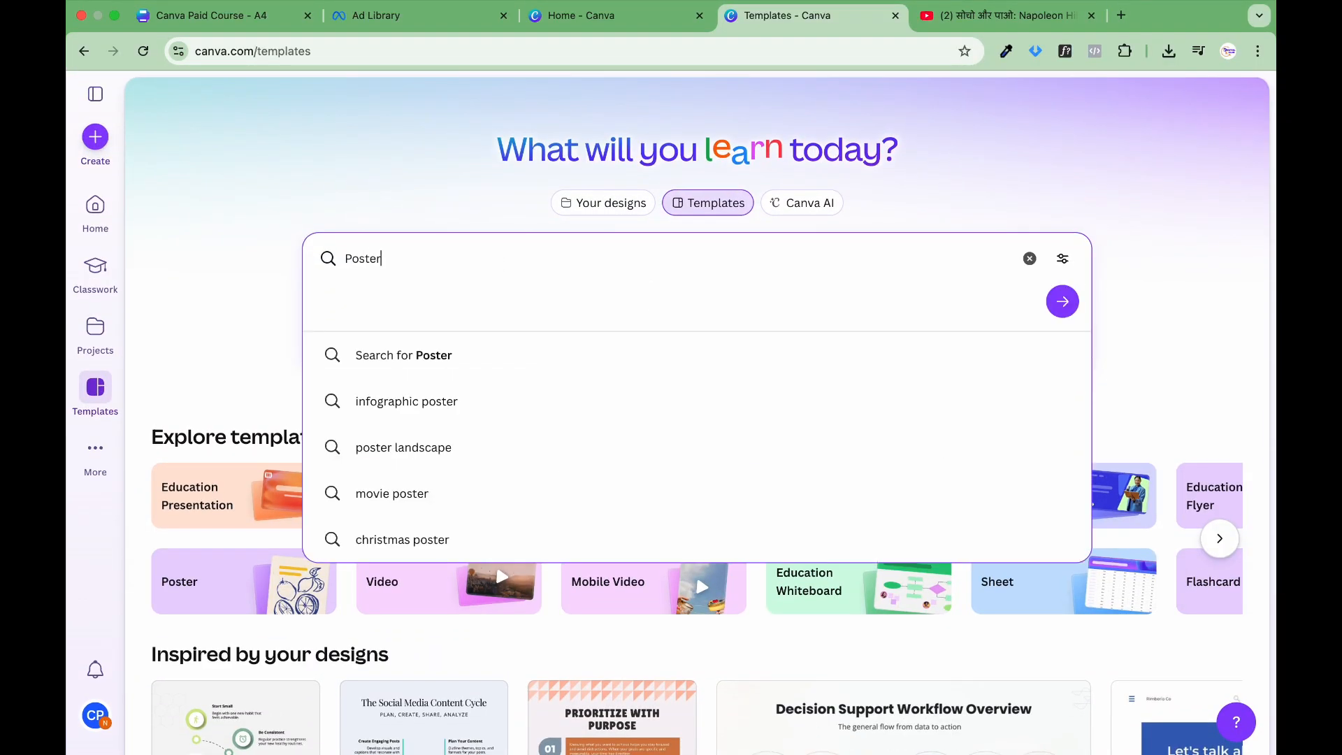
key("Return")
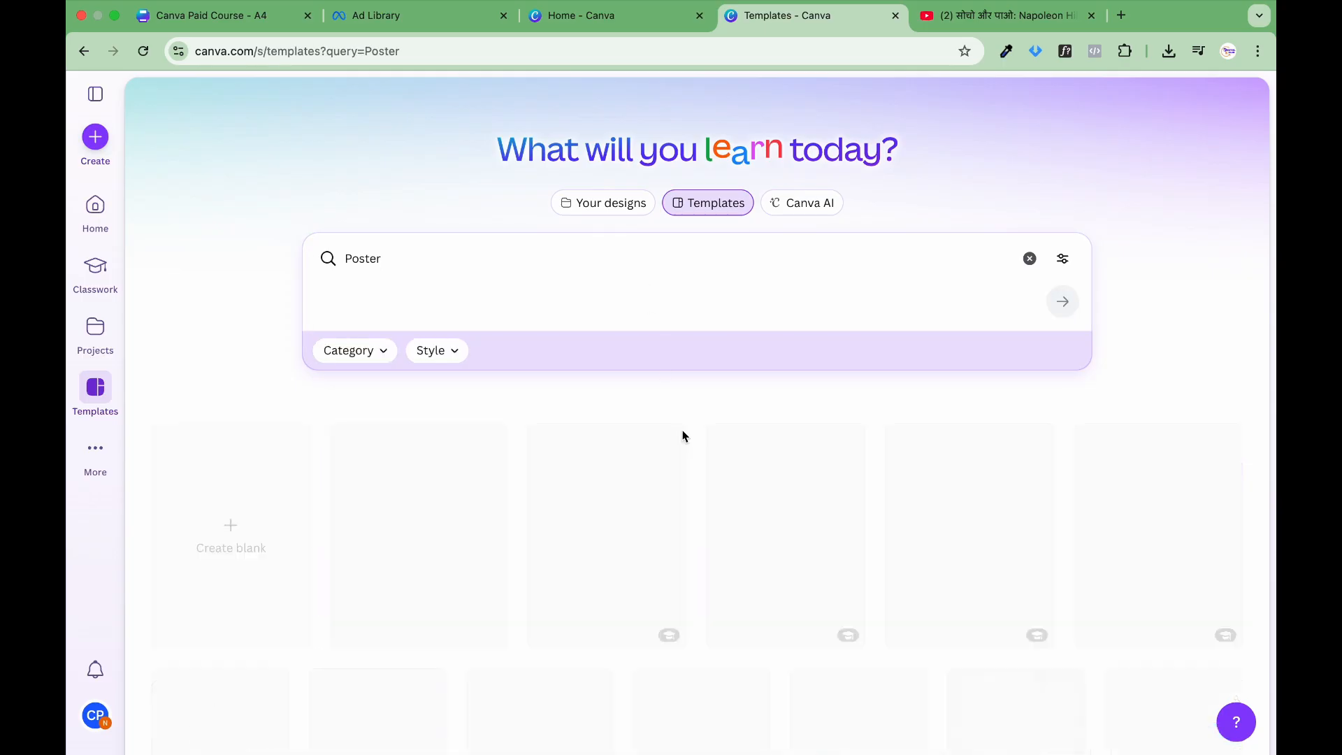
Step: Browse the poster templates and create a blank poster design
scroll(727, 532, "down", 2)
scroll(727, 528, "down", 4)
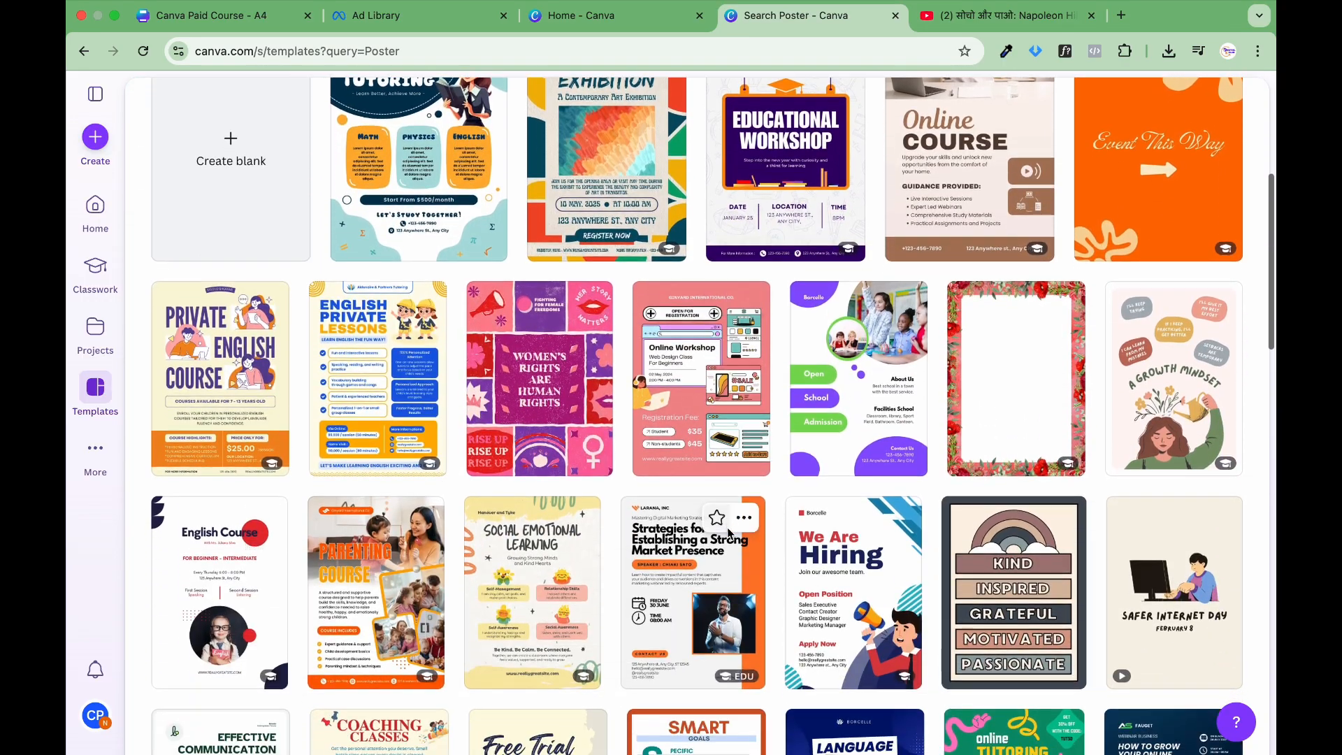
scroll(727, 528, "up", 2)
scroll(728, 527, "up", 4)
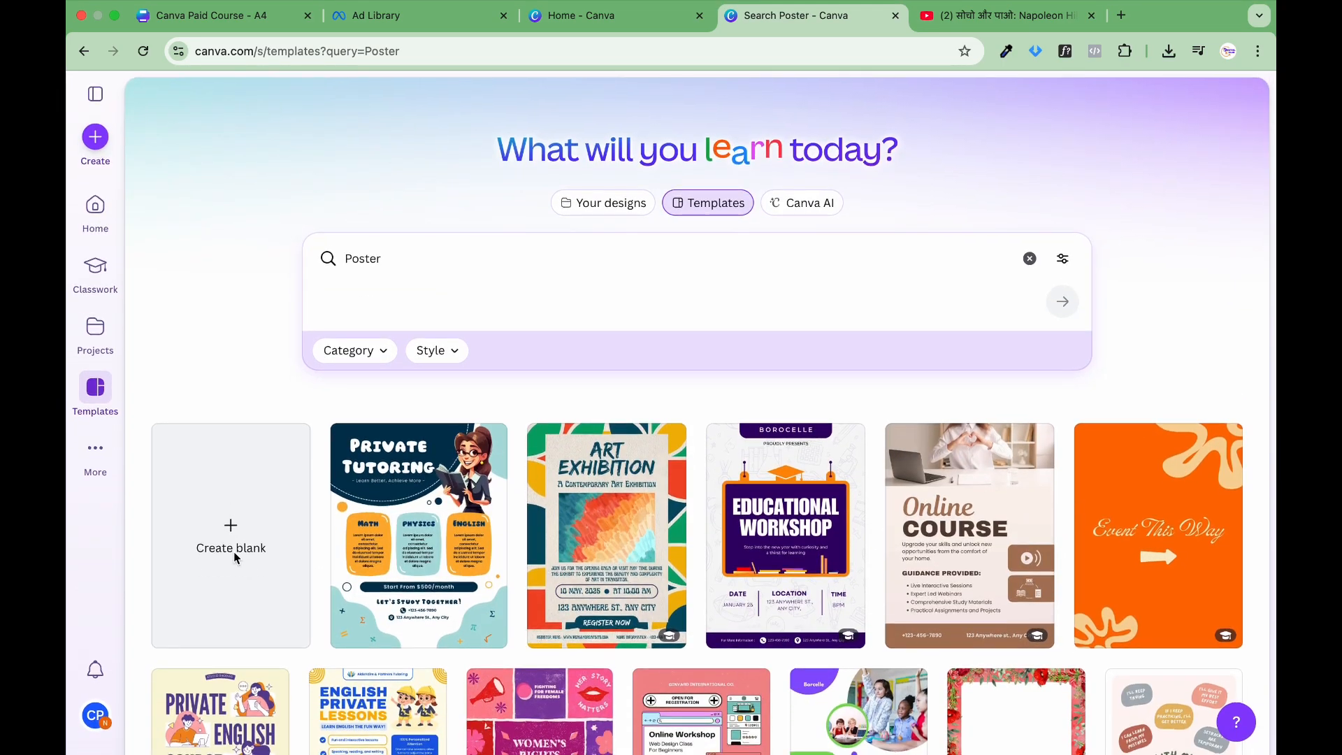
left_click(231, 527)
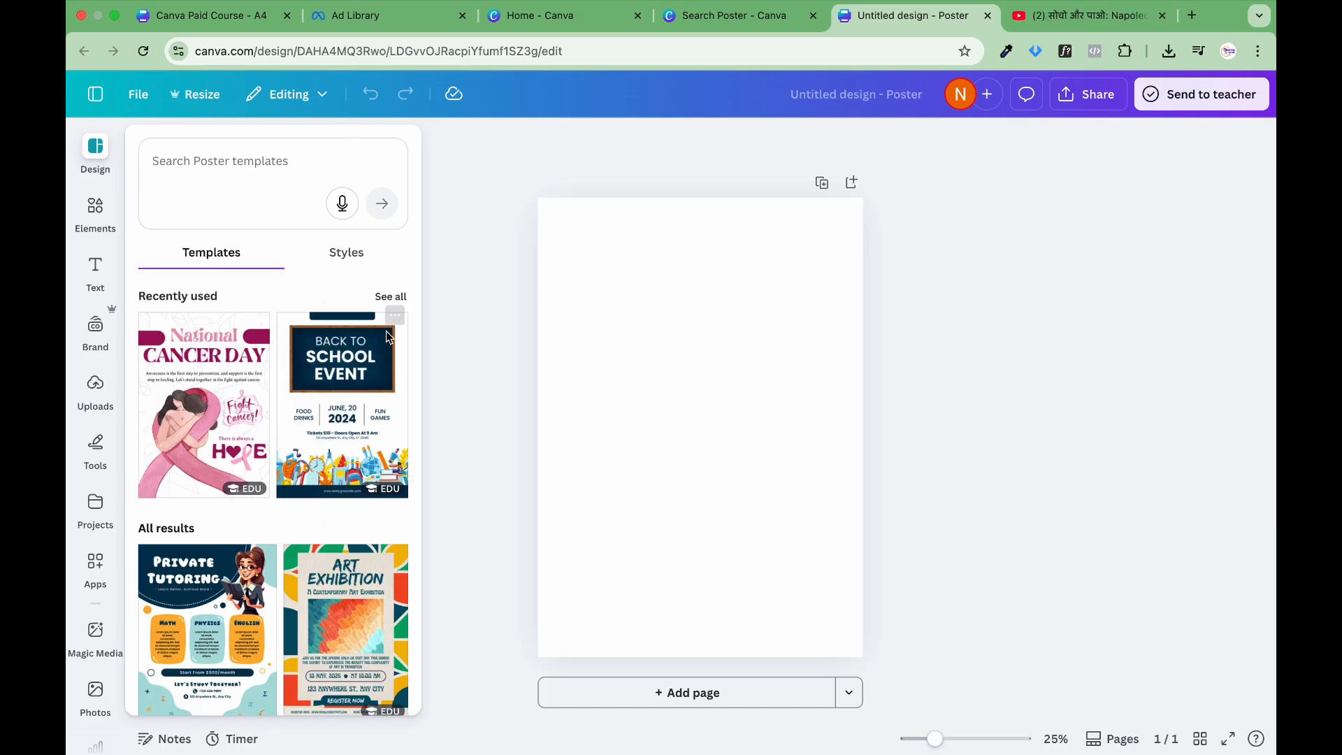
Step: Apply the recently used "Back to School Event" template to the blank poster page
scroll(345, 426, "down", 10)
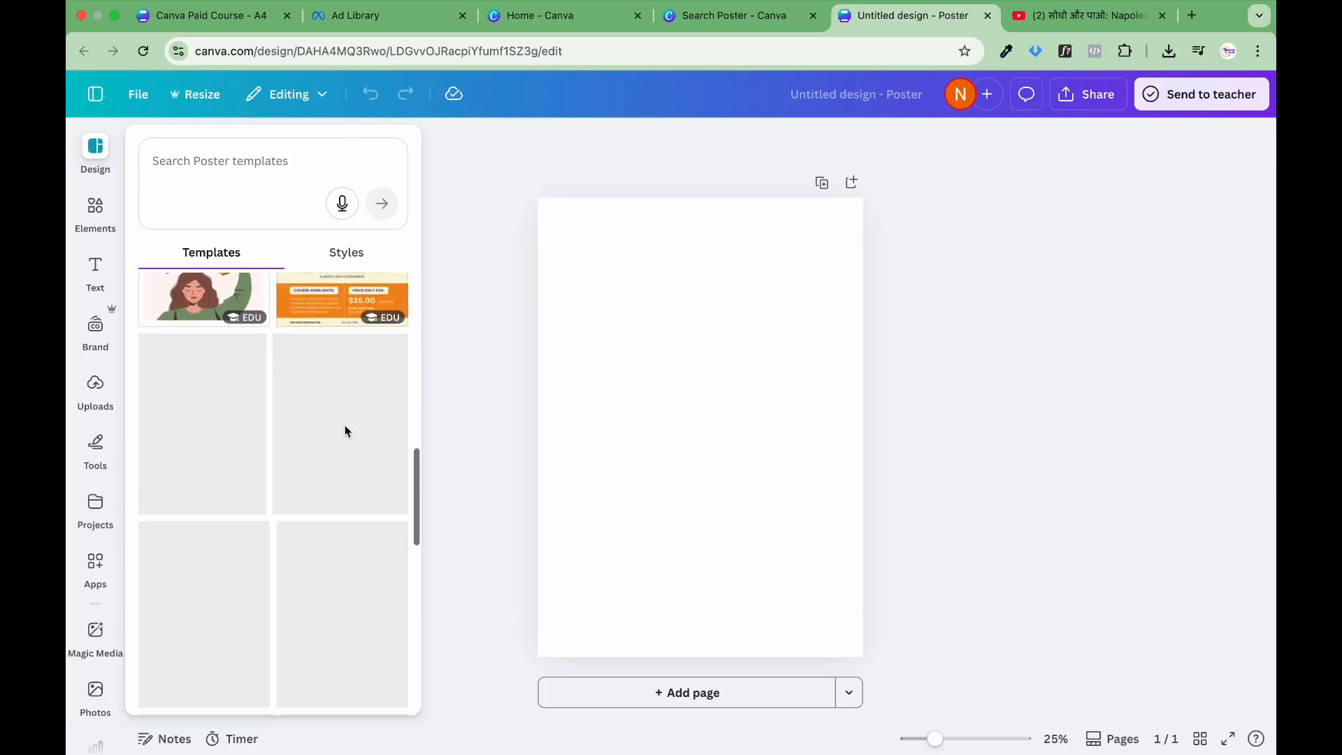
scroll(346, 430, "down", 5)
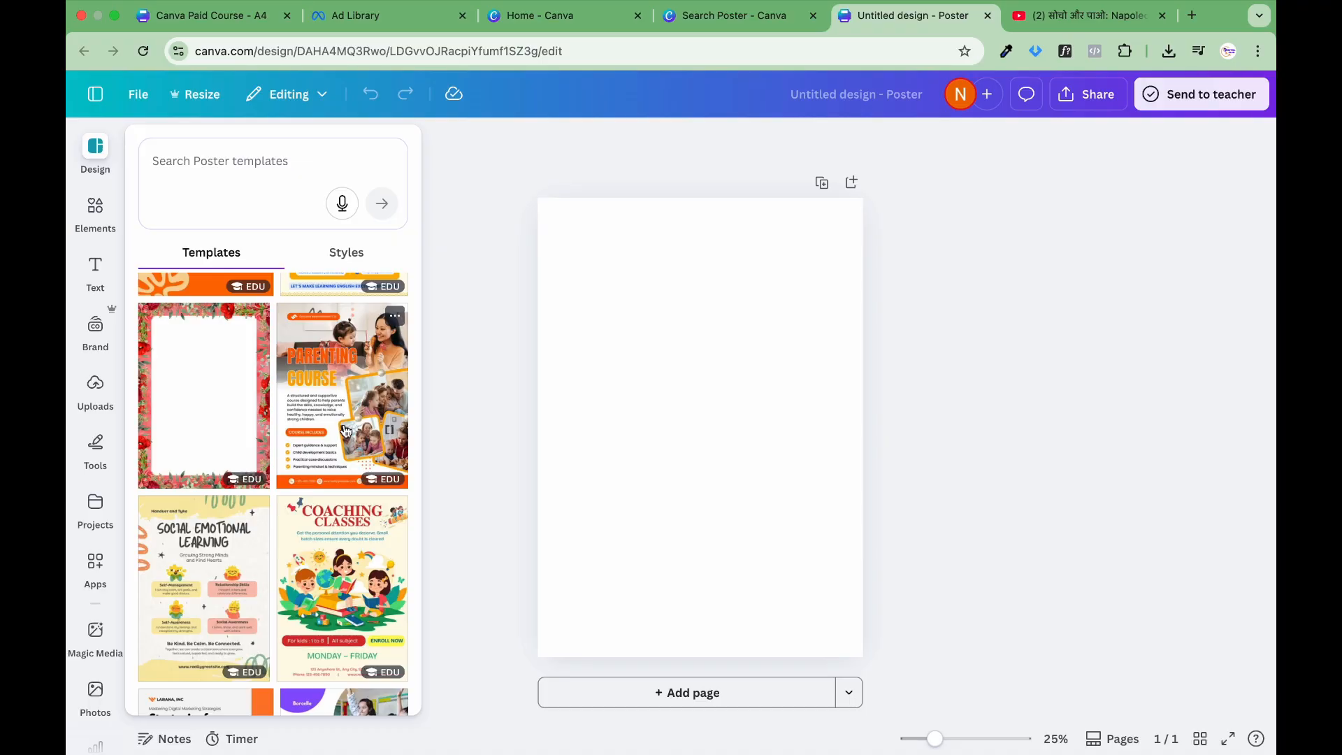
scroll(344, 430, "up", 15)
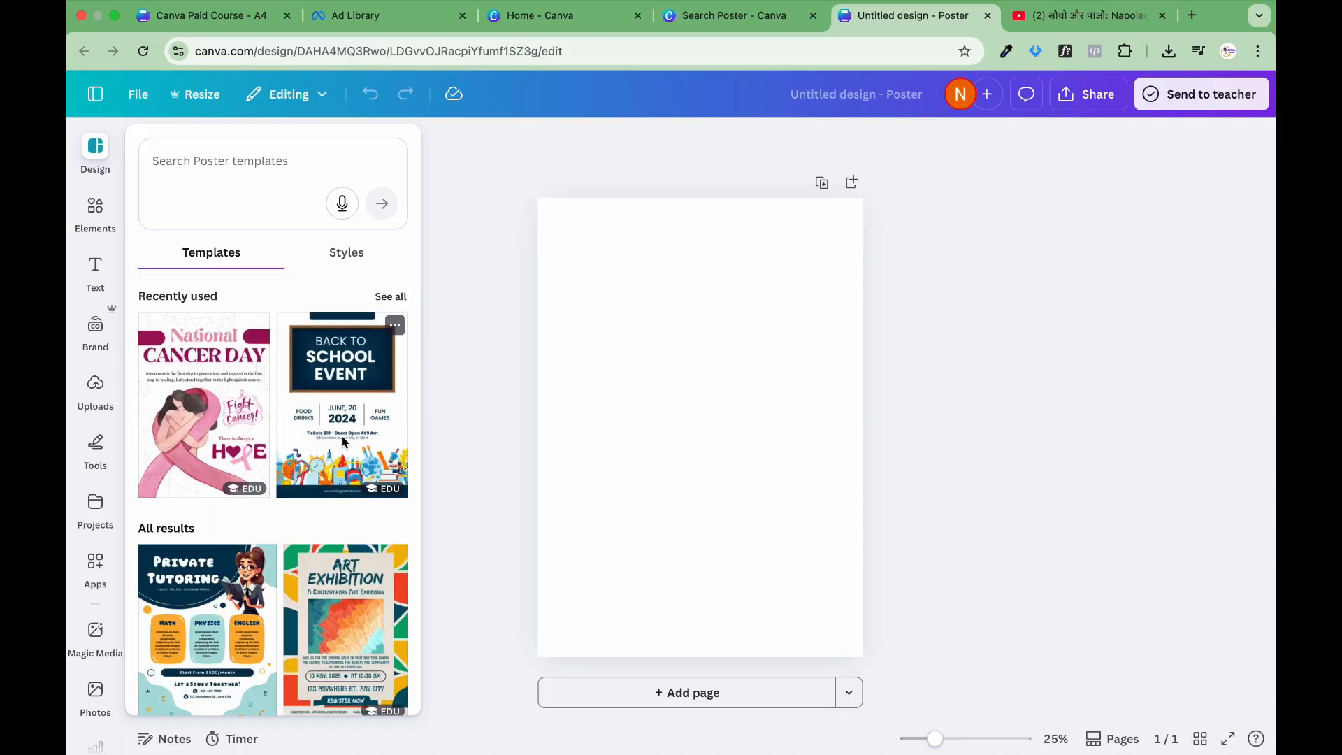
left_click(342, 435)
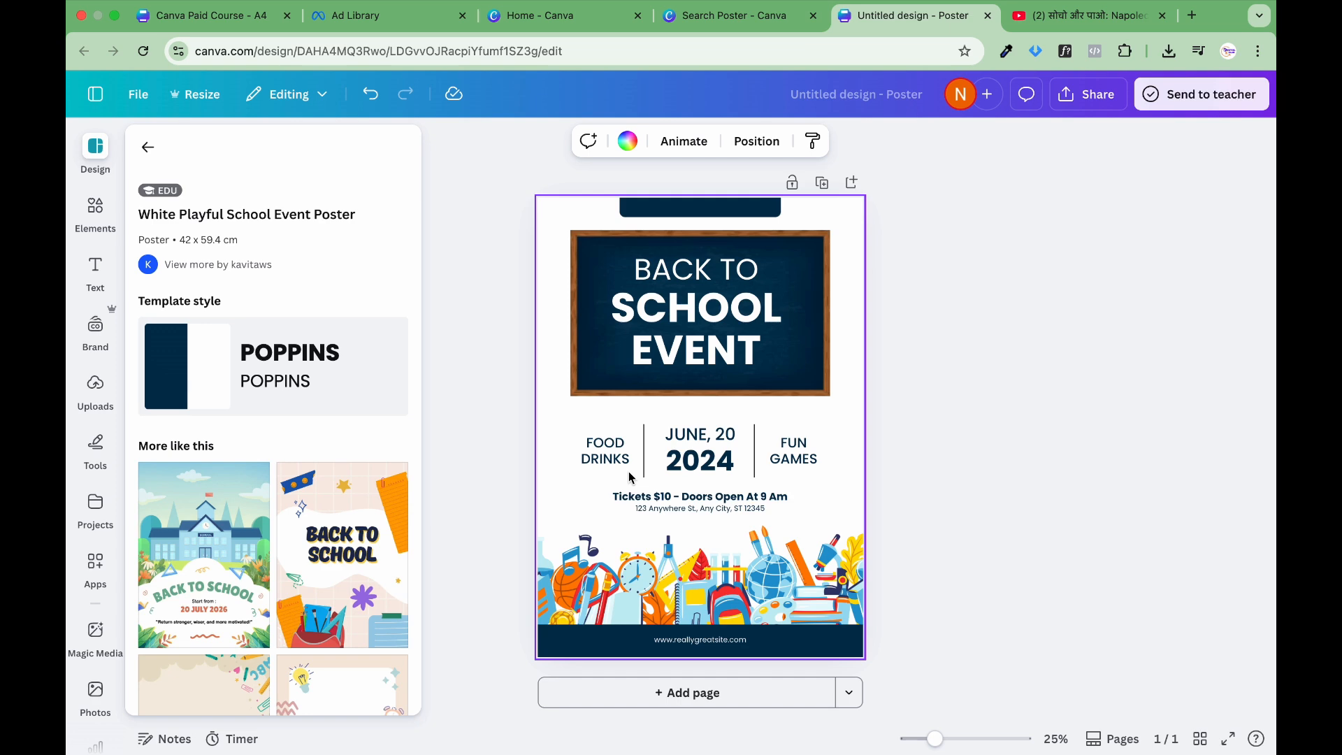
Step: Look through the similar templates suggested for the White Playful School Event Poster
scroll(326, 547, "down", 10)
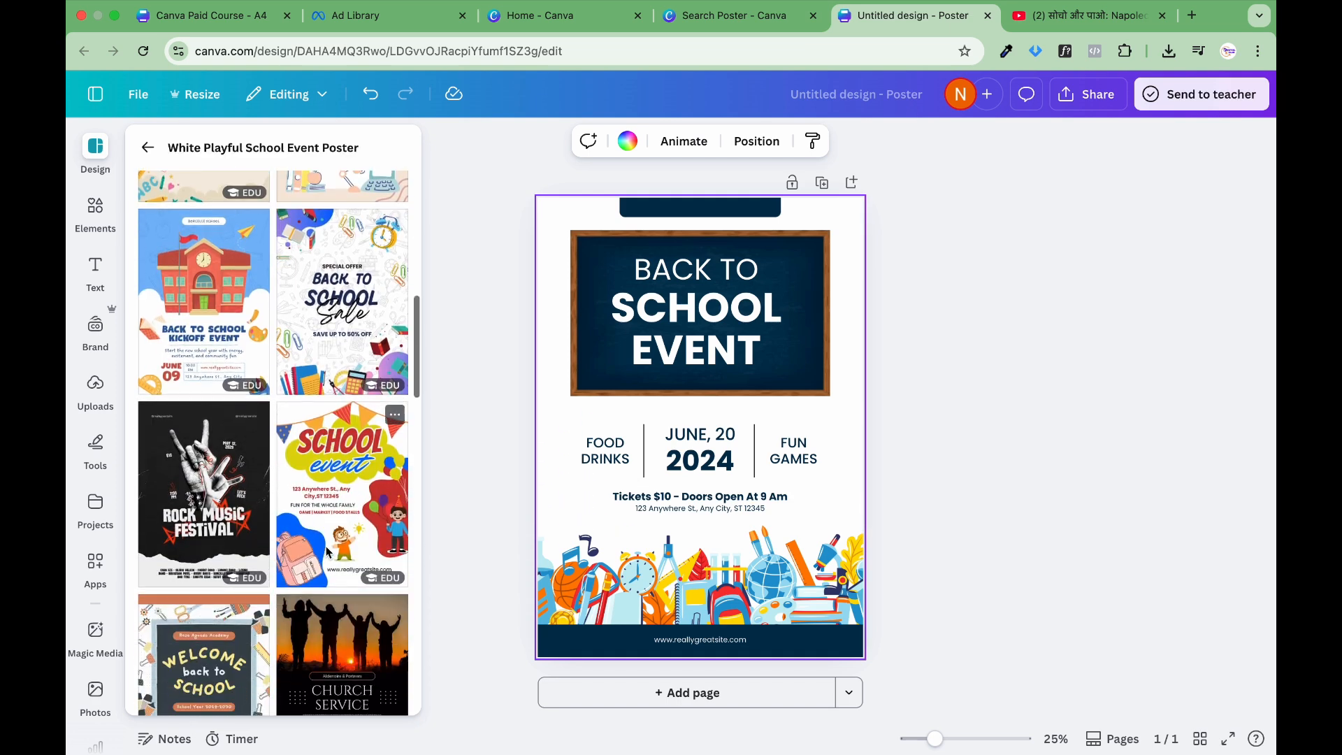
scroll(325, 546, "down", 5)
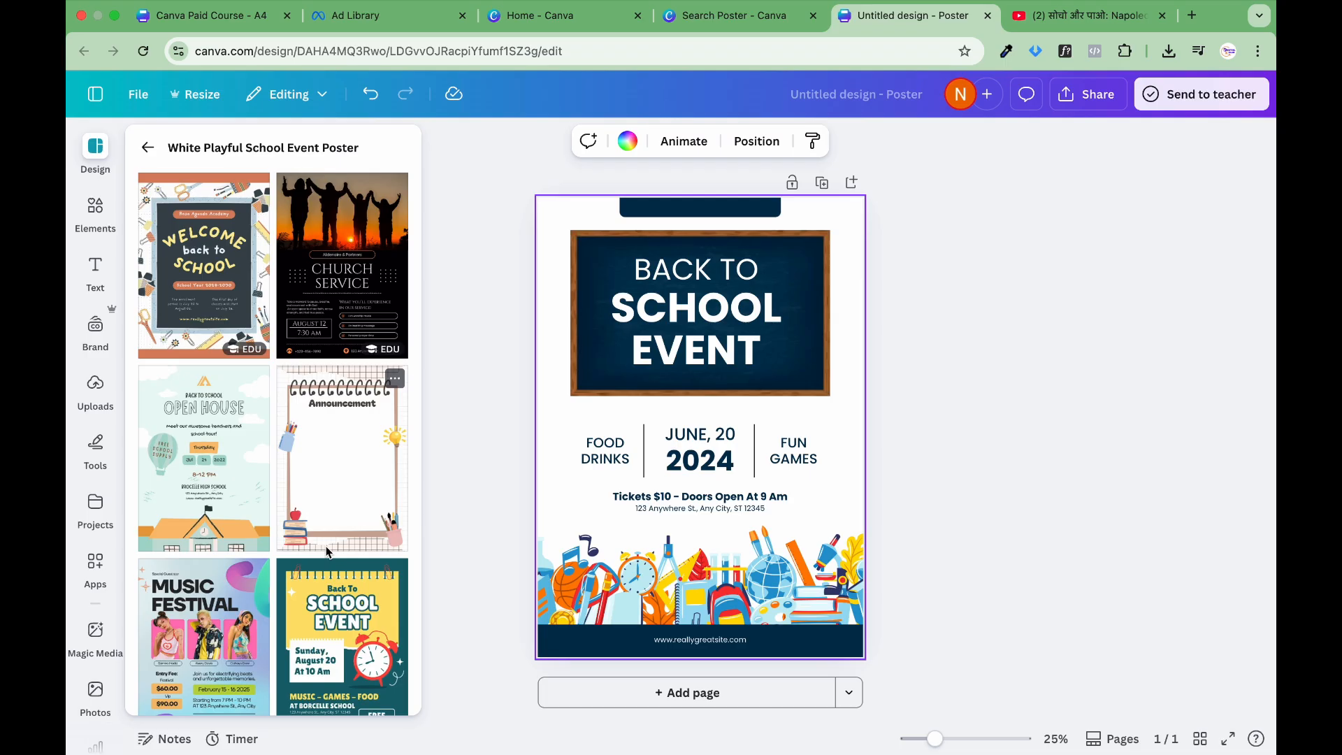
scroll(326, 551, "down", 5)
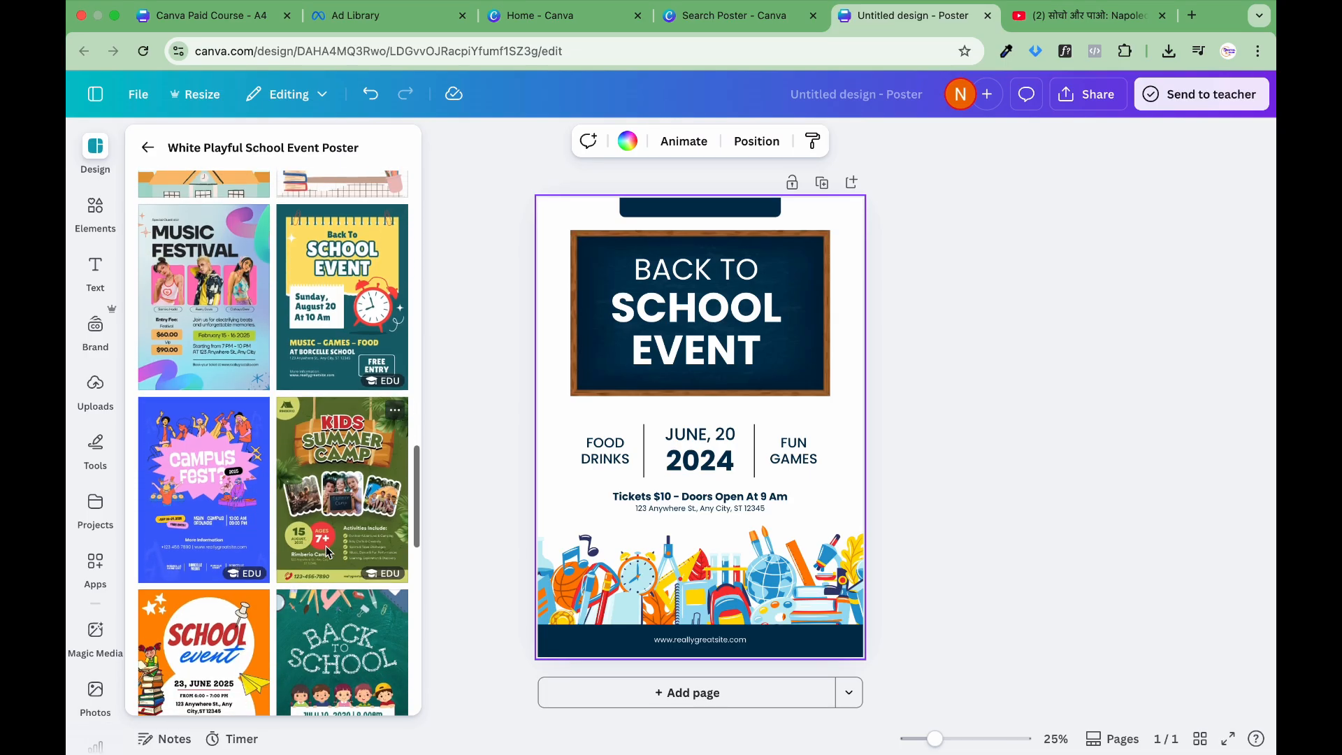
scroll(327, 552, "down", 7)
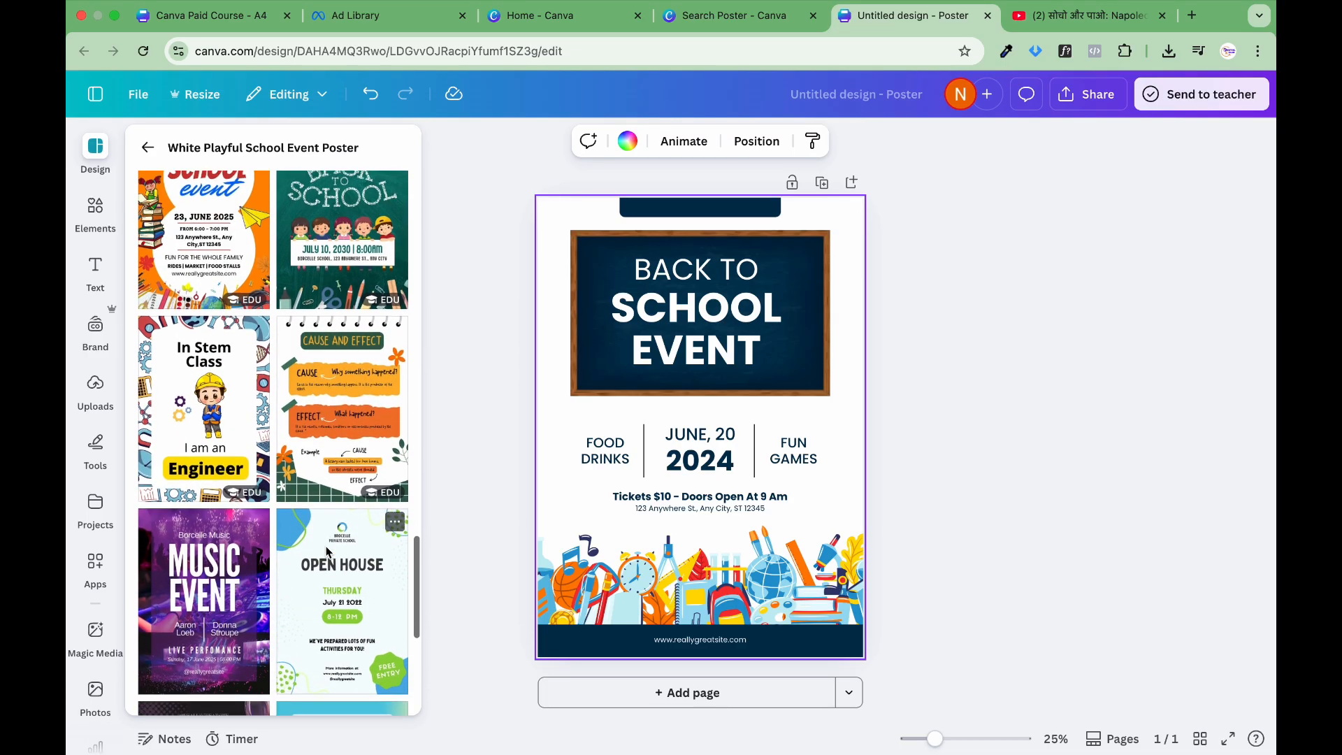
scroll(326, 552, "down", 3)
scroll(326, 552, "down", 3)
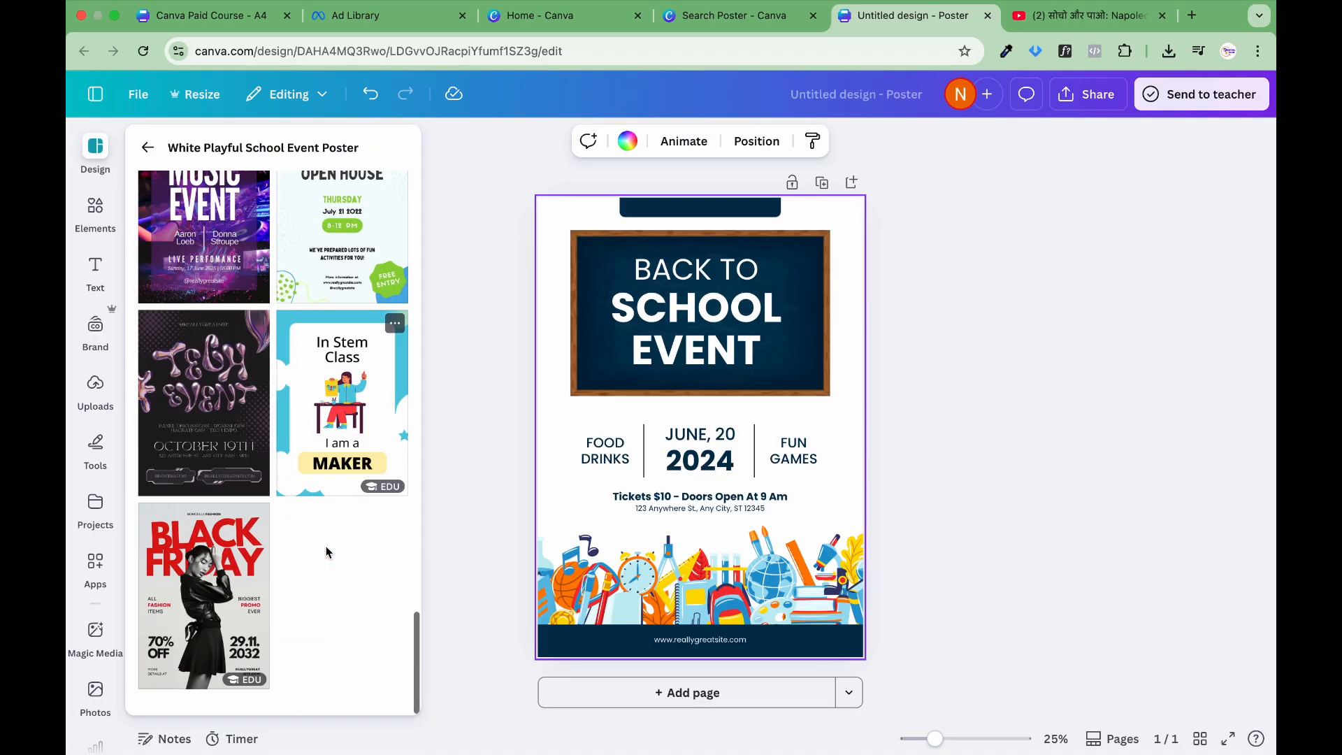
scroll(325, 551, "up", 20)
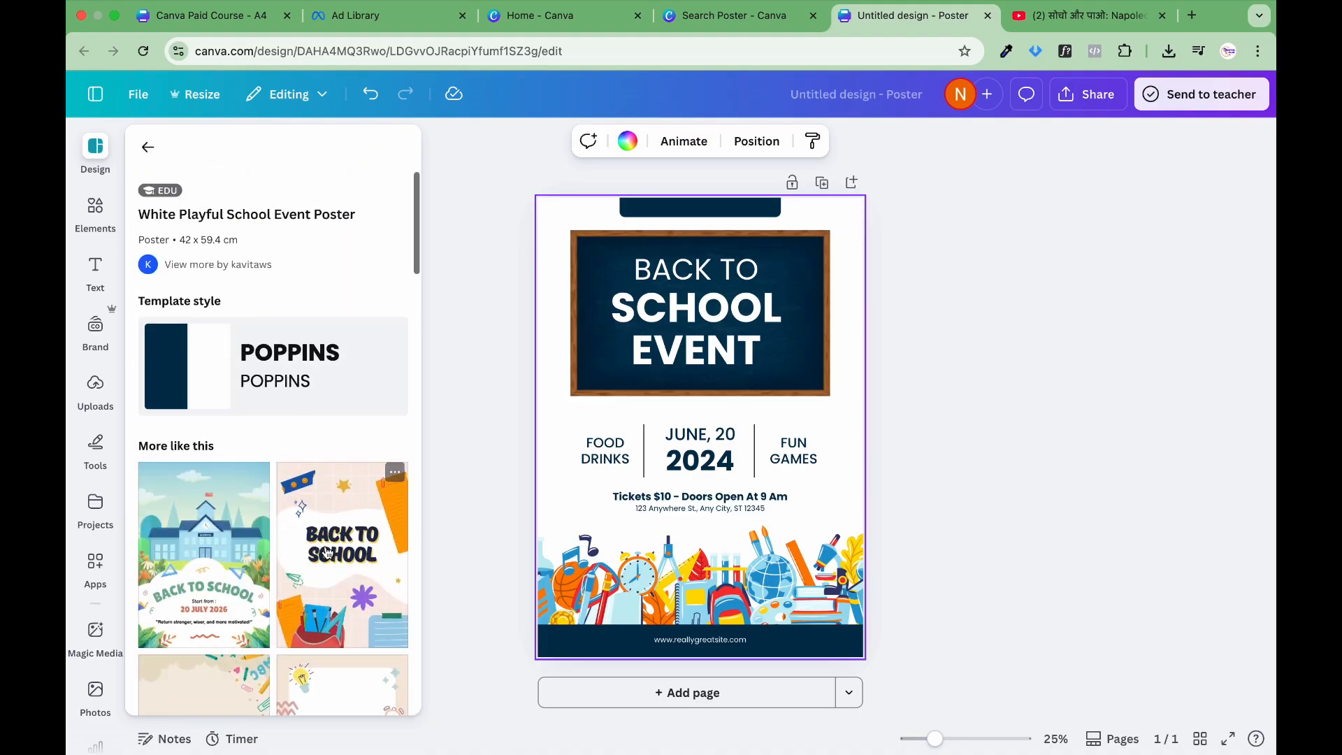
Step: Leave the template's details and undo applying the school event template to the page
left_click(148, 143)
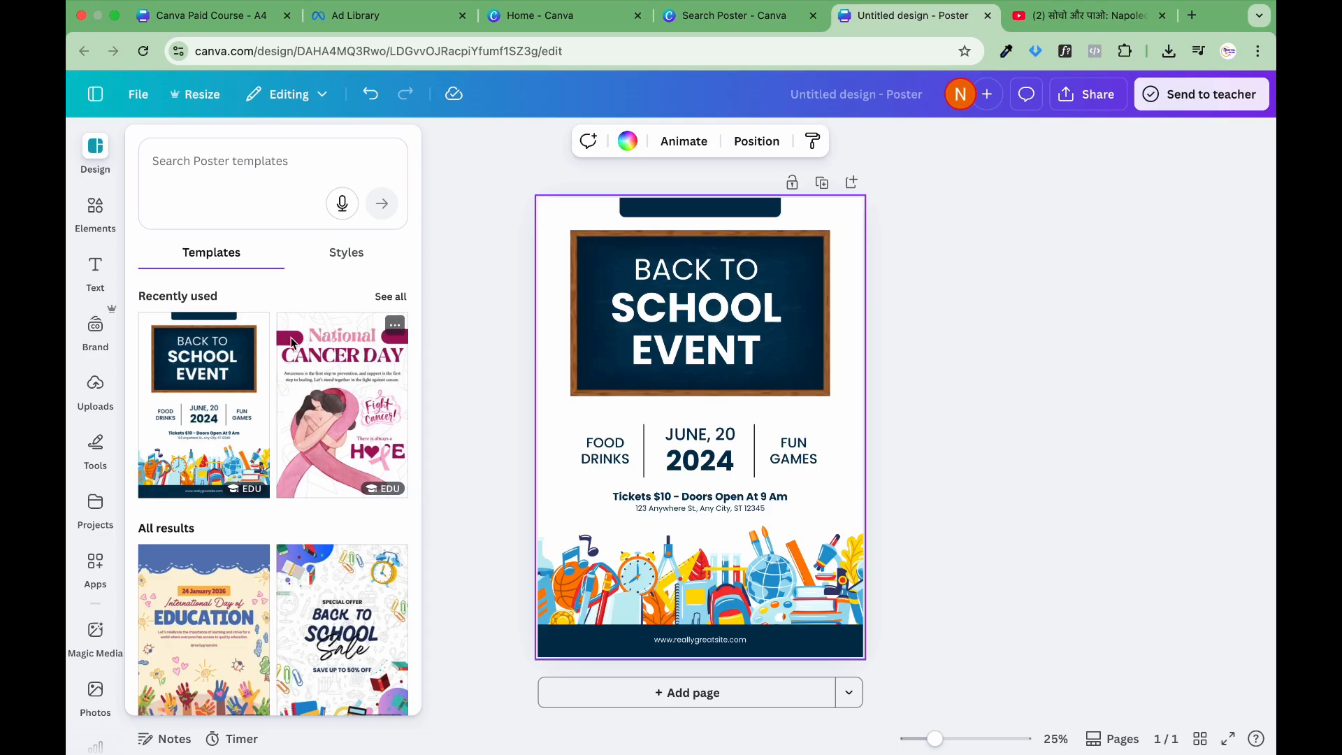
left_click(371, 93)
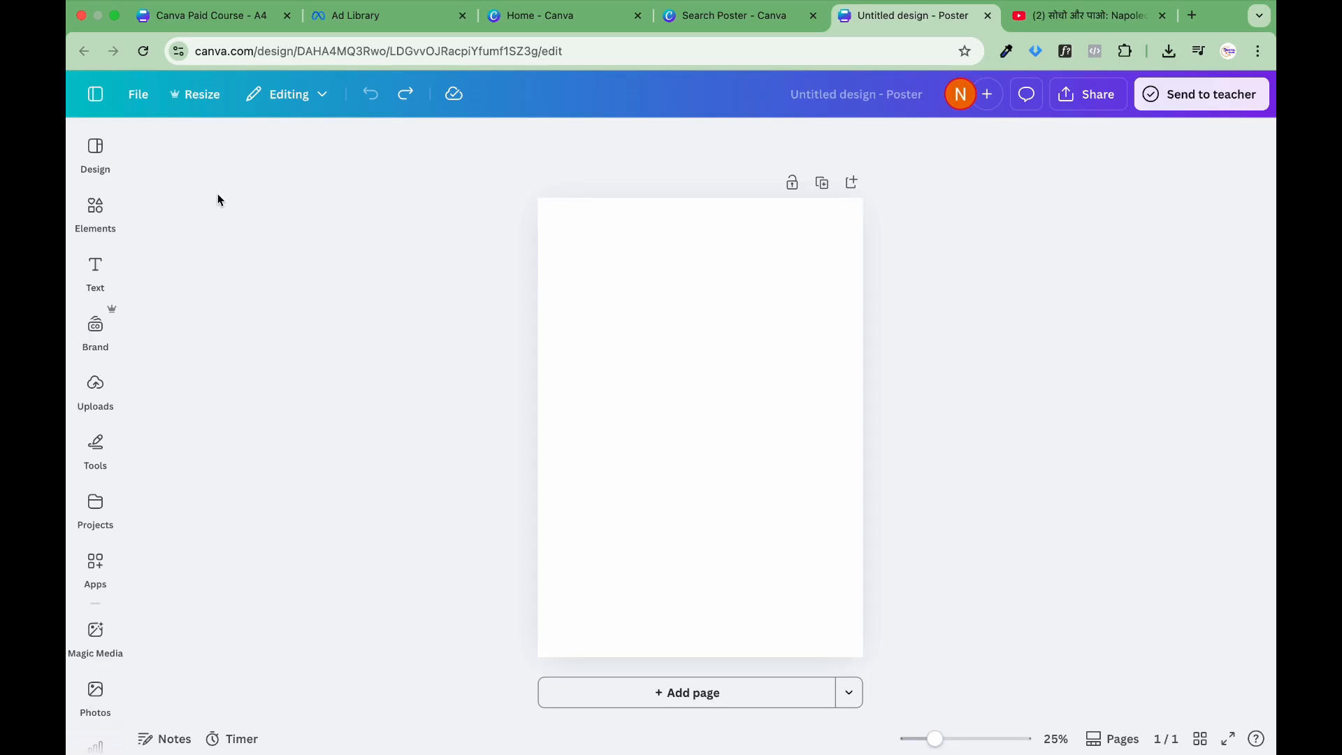
Step: Examine the design styles and poster templates on offer, and collapse them to leave the blank poster page in view
left_click(96, 152)
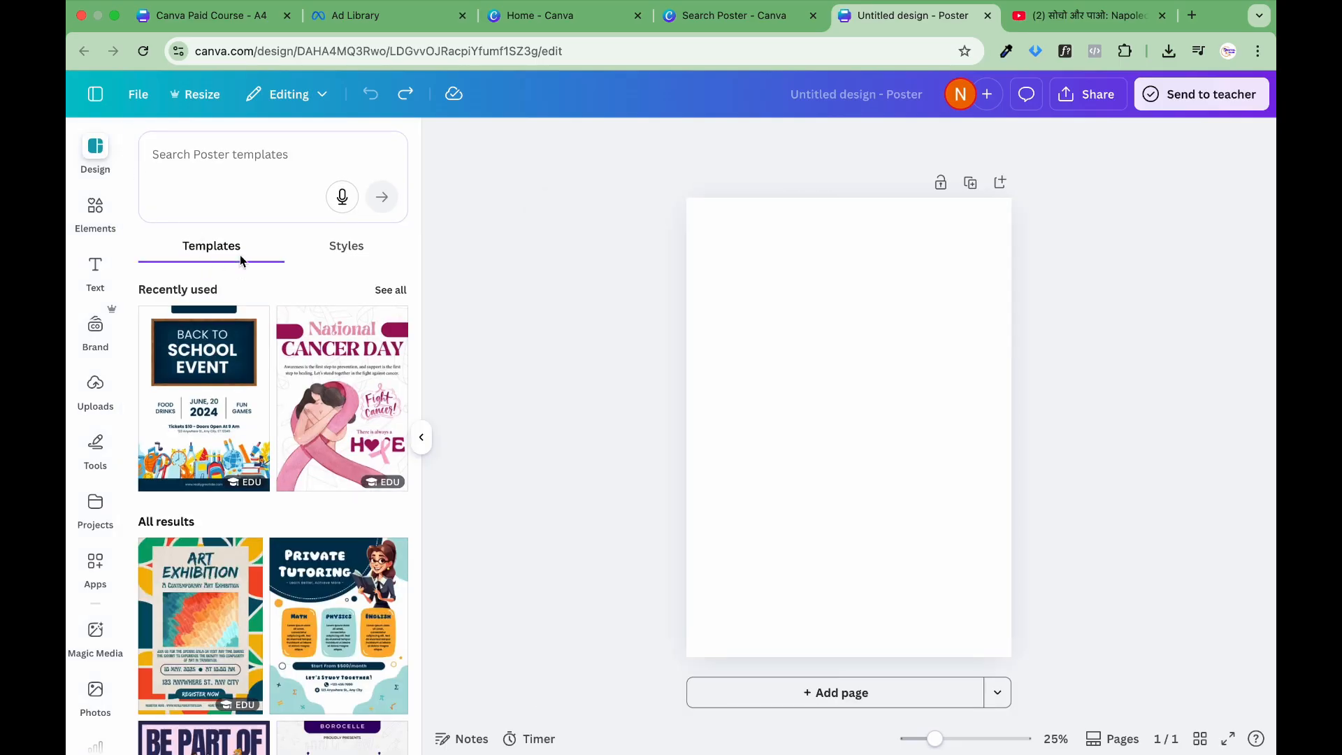
left_click(325, 249)
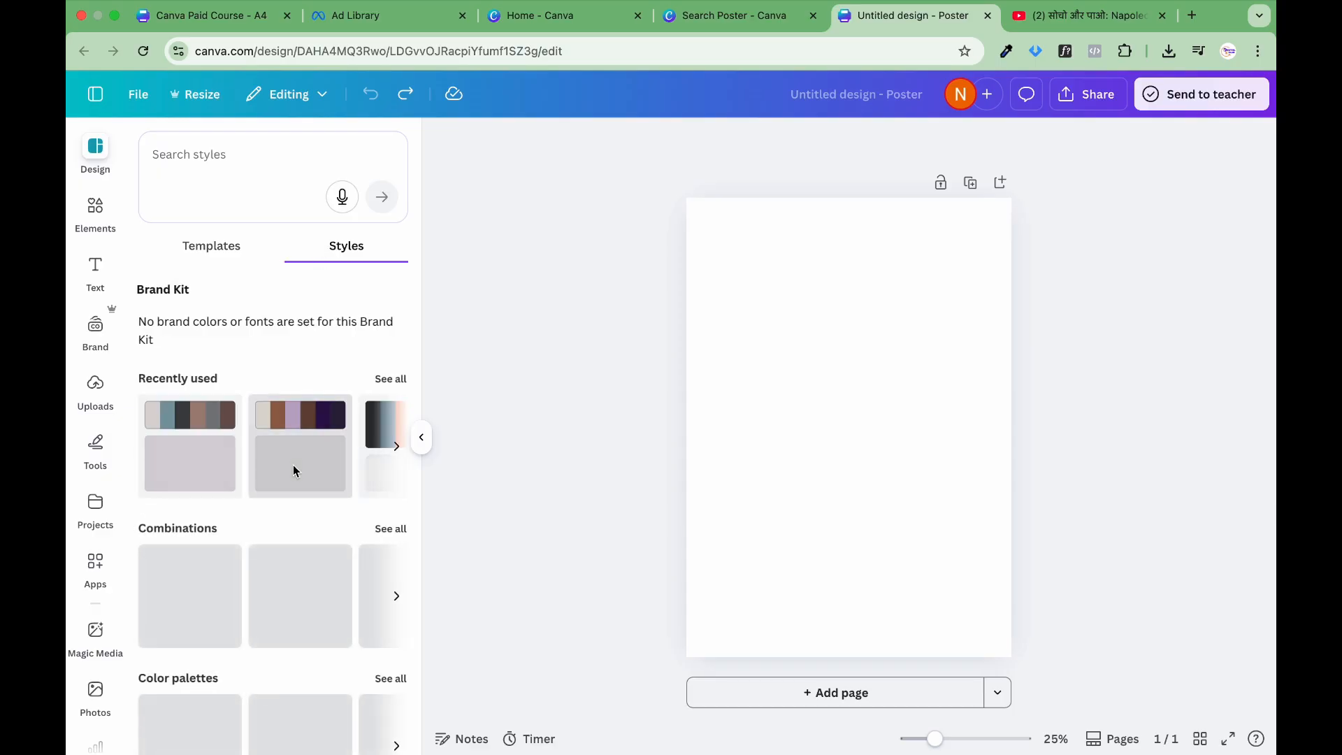
scroll(294, 470, "down", 5)
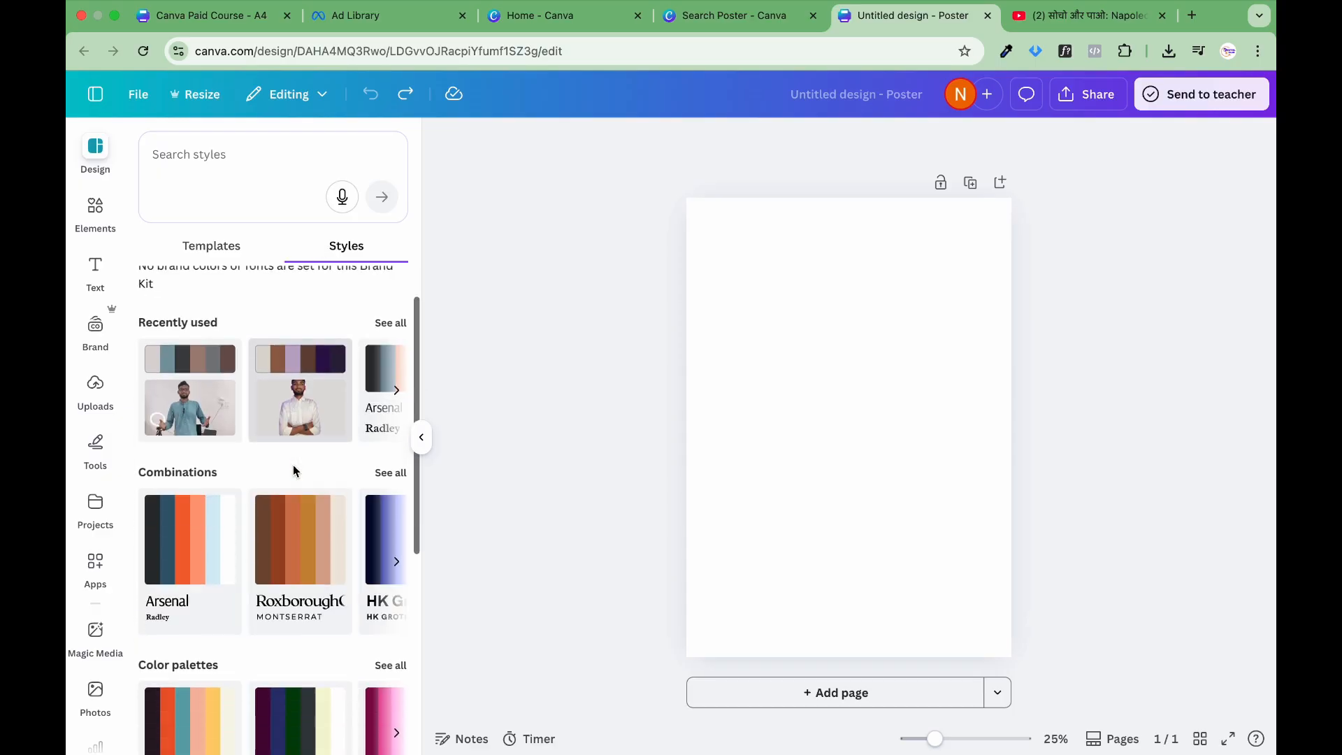
scroll(294, 470, "up", 5)
left_click(212, 245)
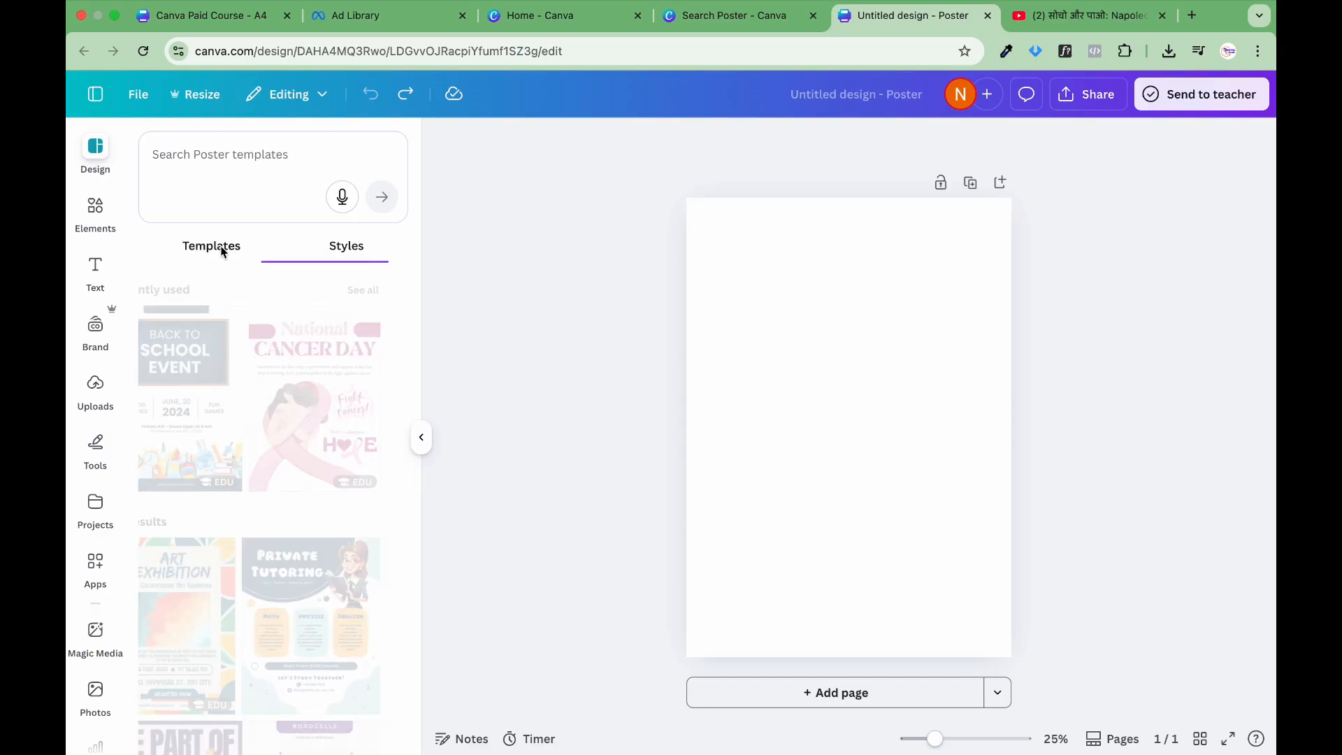
scroll(237, 384, "down", 5)
scroll(236, 384, "down", 7)
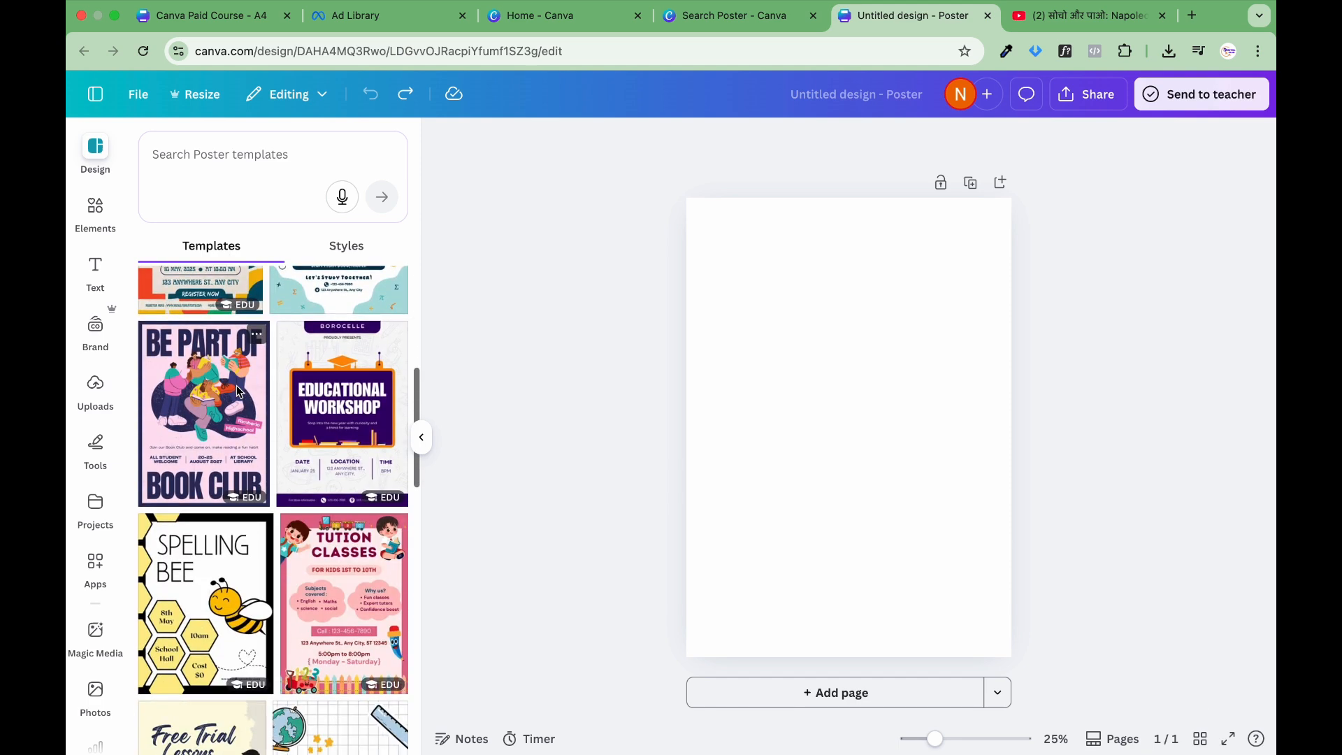
scroll(237, 392, "up", 15)
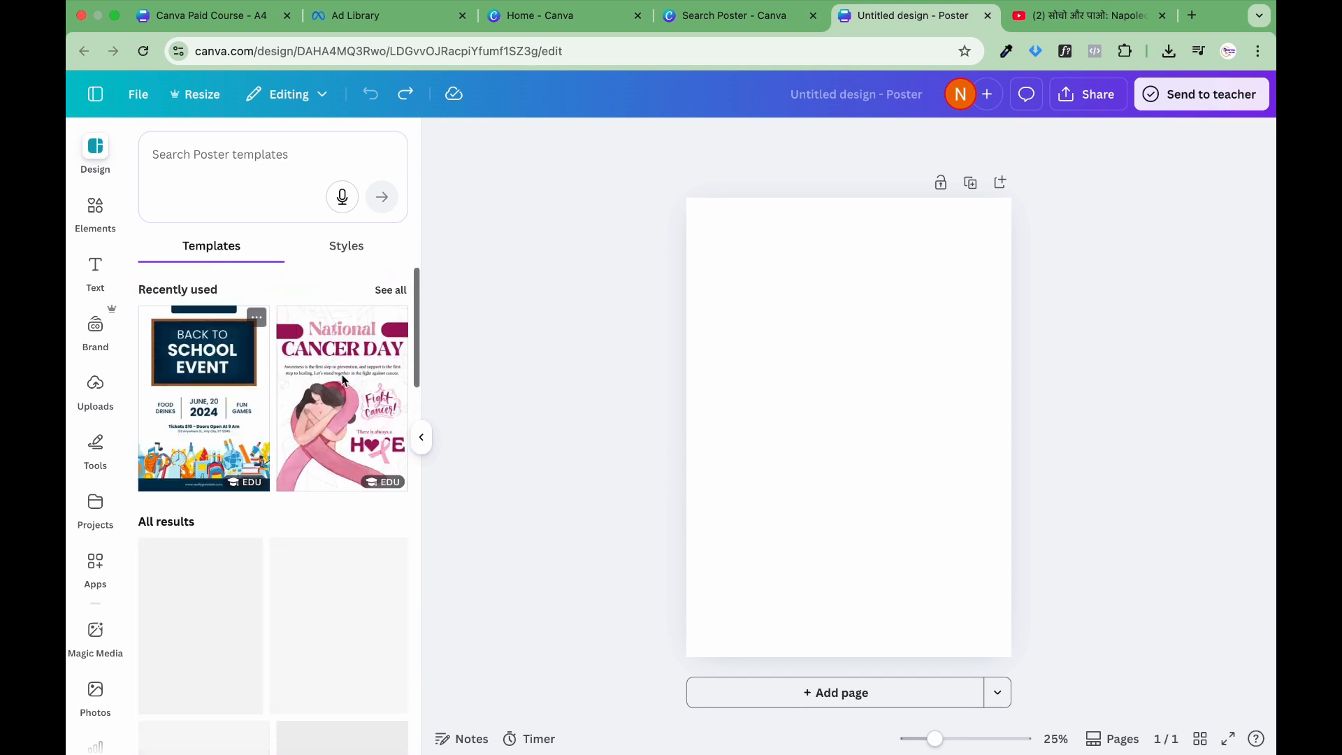
left_click(421, 439)
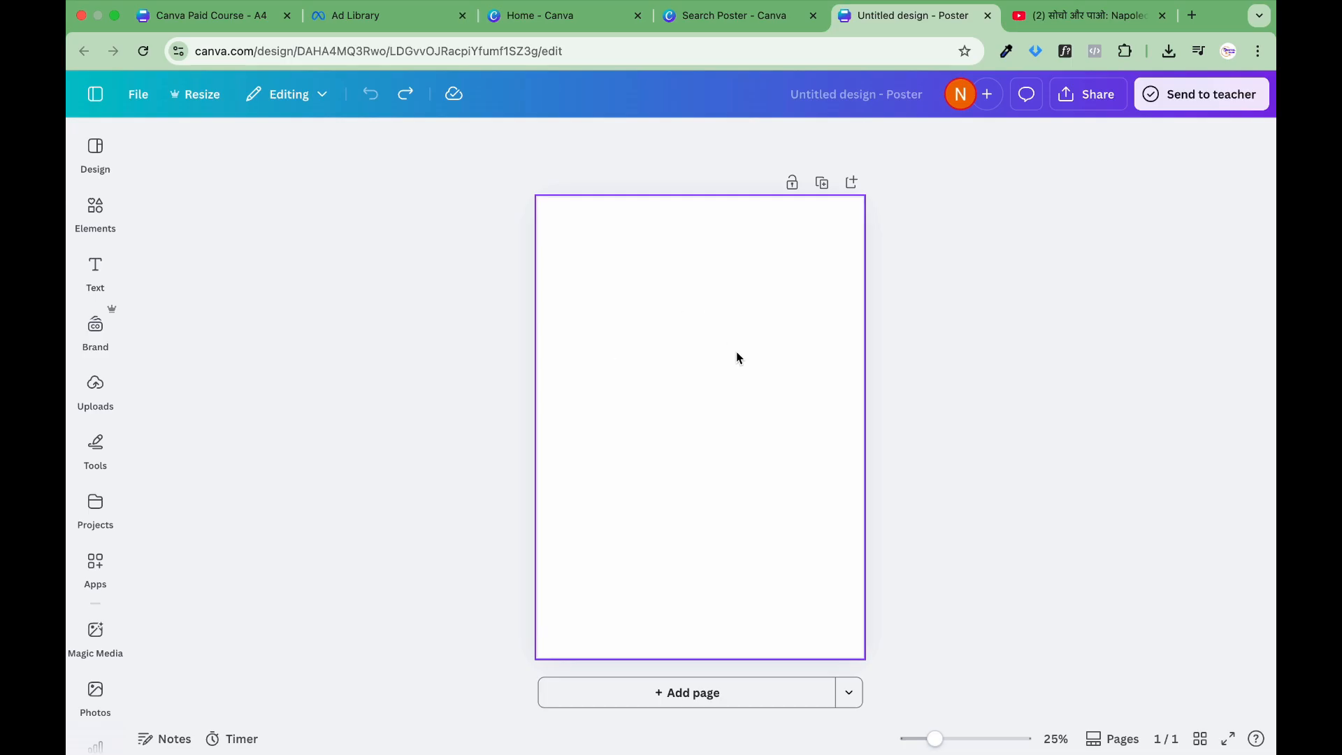
left_click(714, 315)
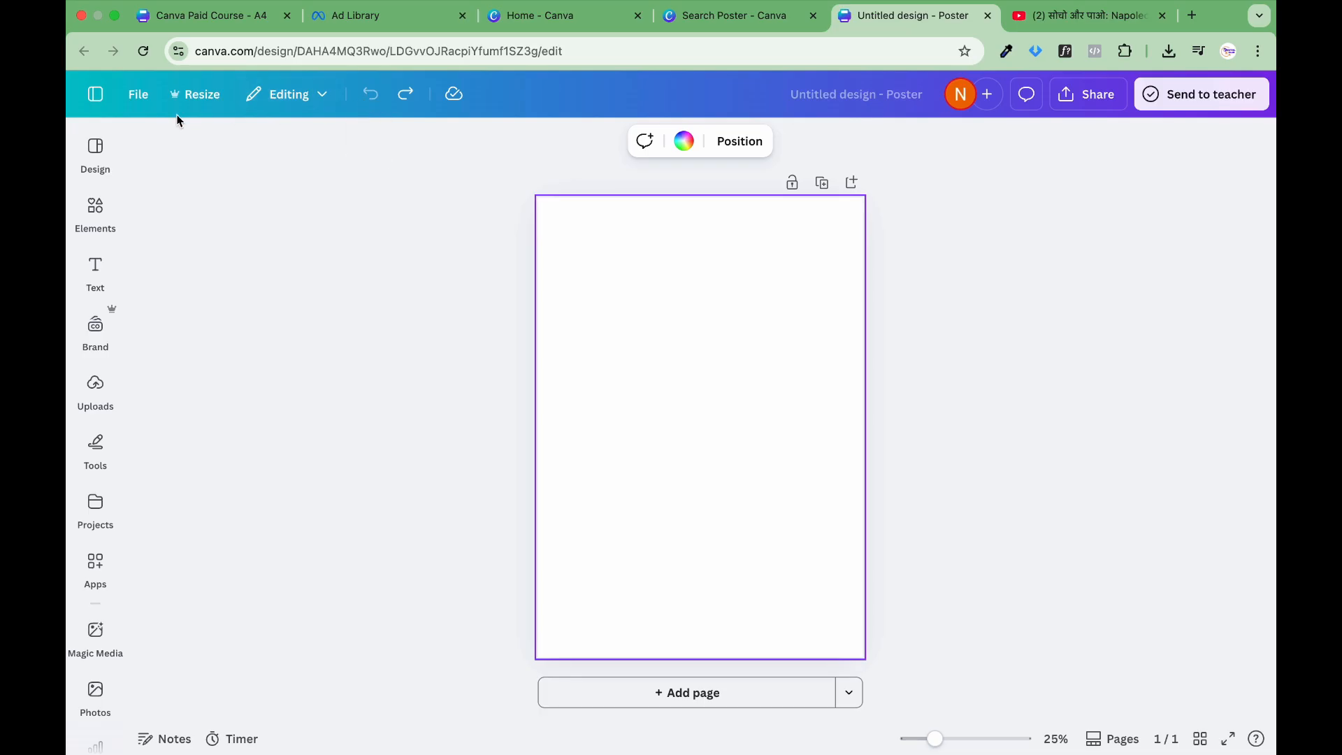
left_click(137, 98)
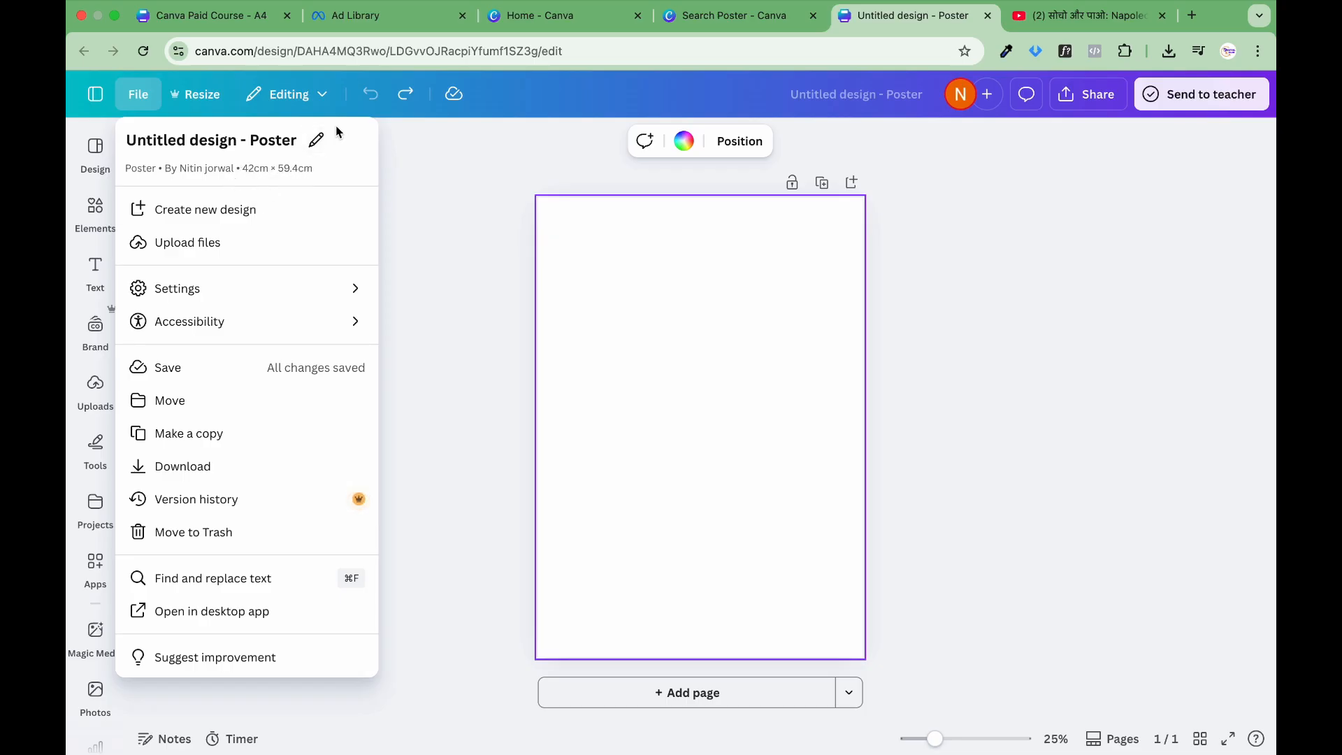
left_click(318, 143)
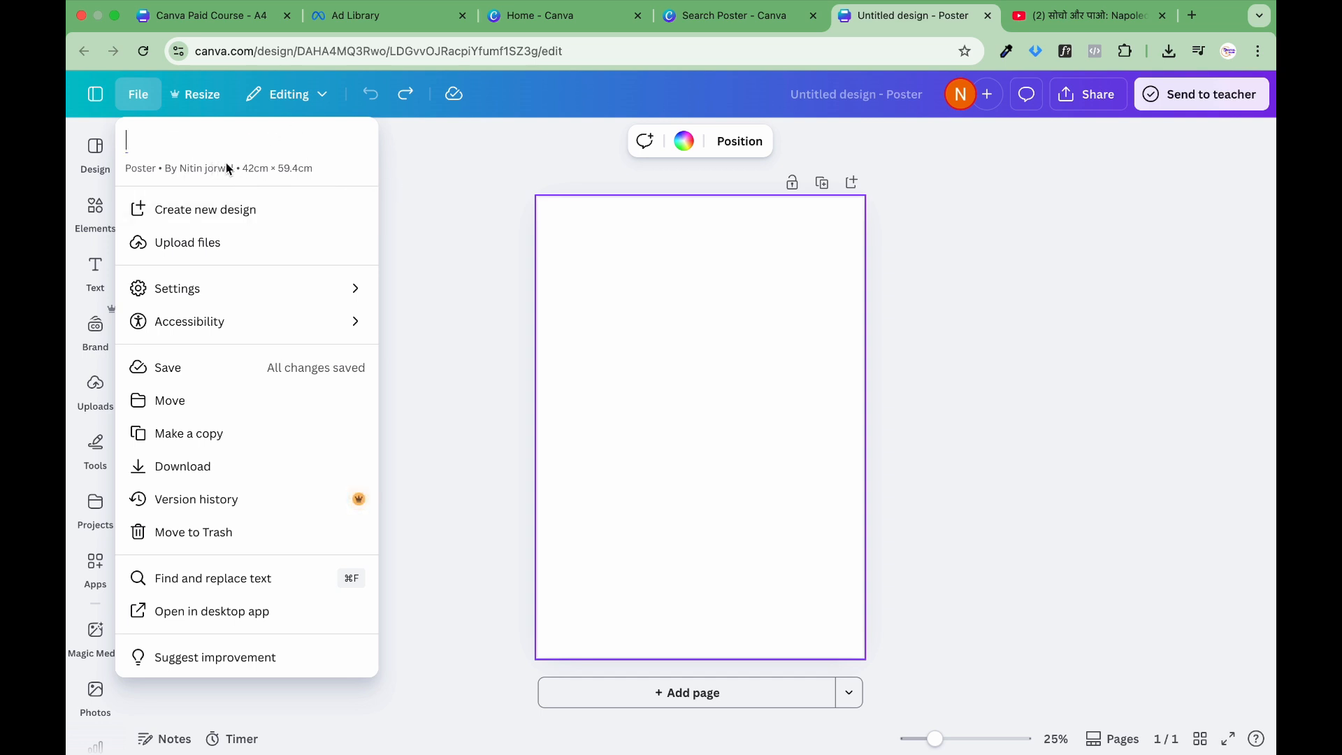
left_click(412, 242)
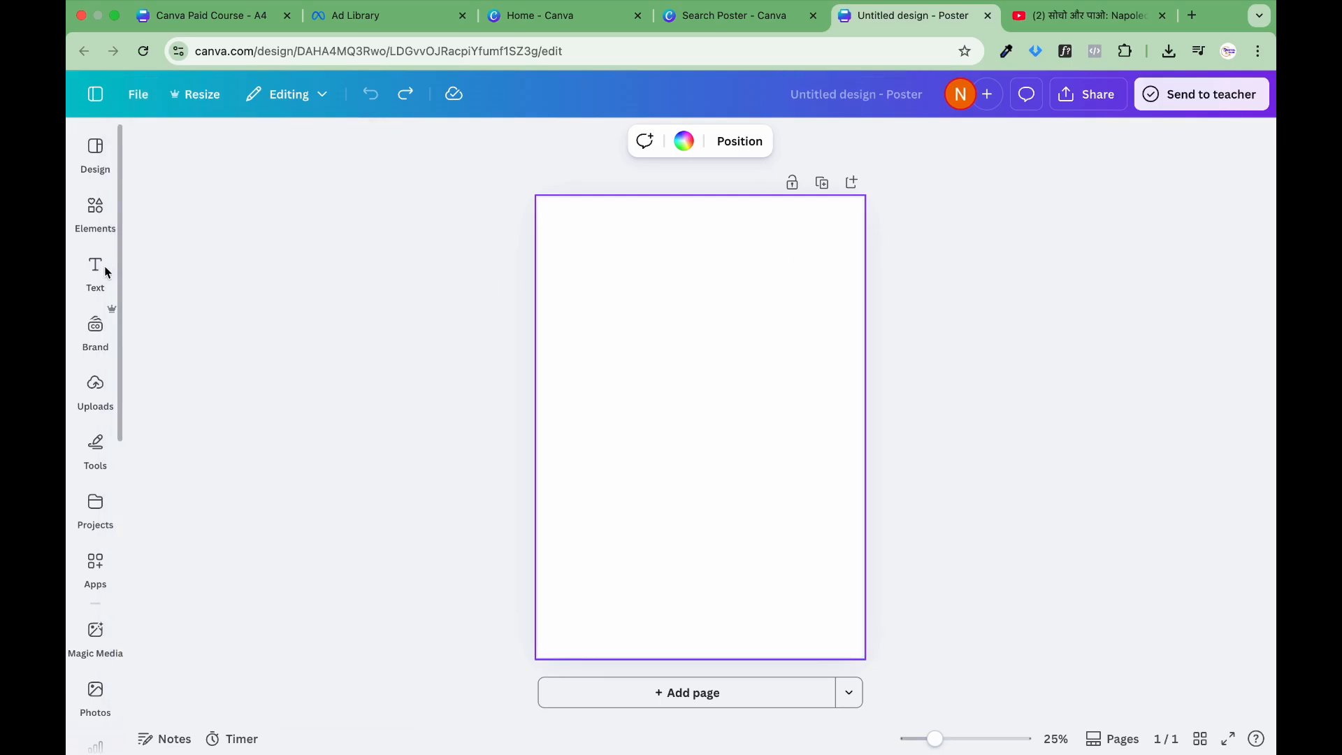
Step: Add a heading to the blank poster page and replace its placeholder text with the creator's first name
left_click(96, 266)
left_click(269, 337)
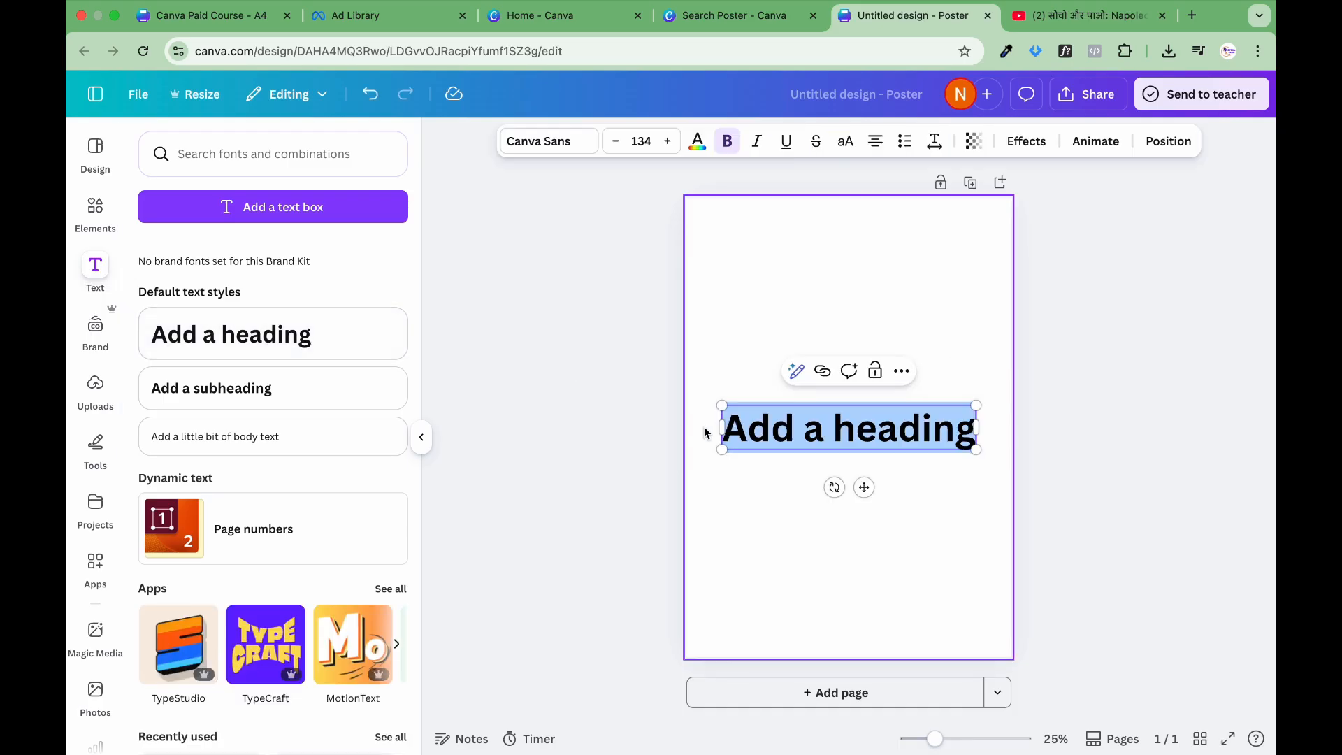
type("Nitin")
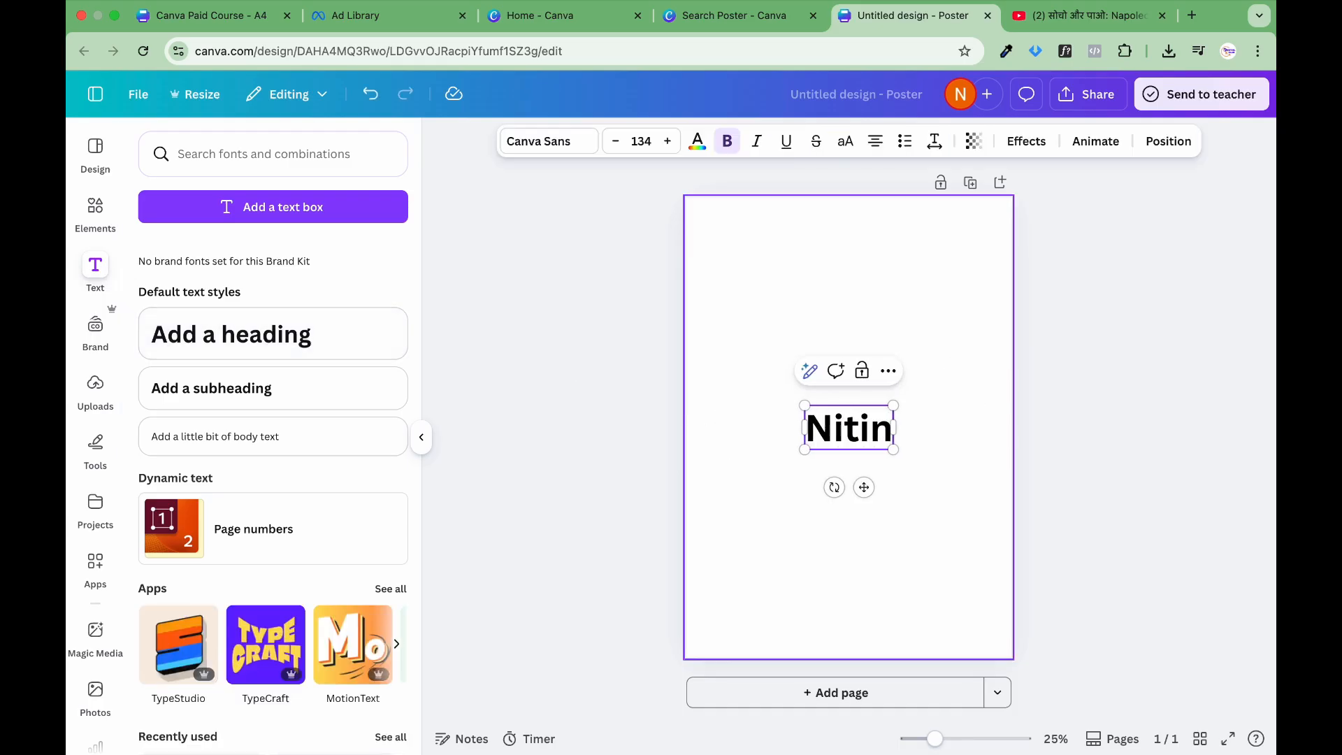
left_click(1110, 280)
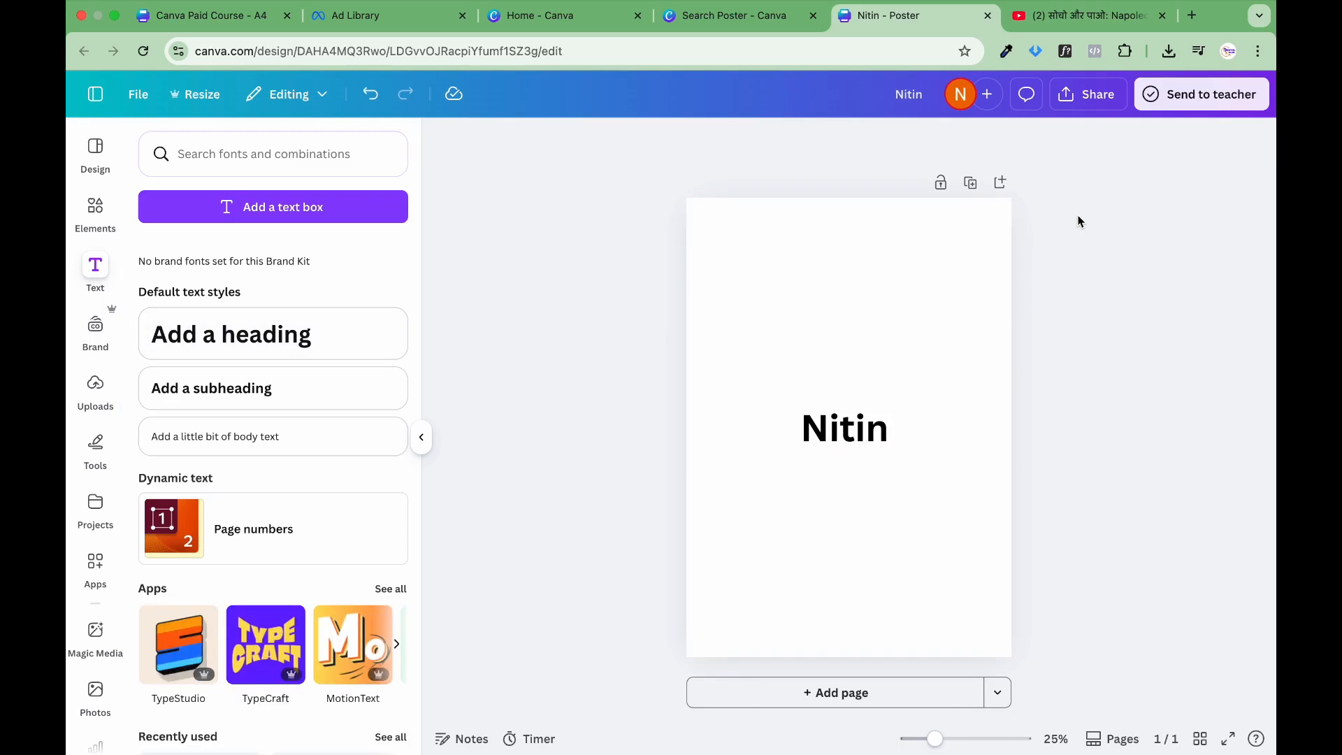
Step: Extend the heading by adding "Digital K Club" after the first name
left_click(879, 439)
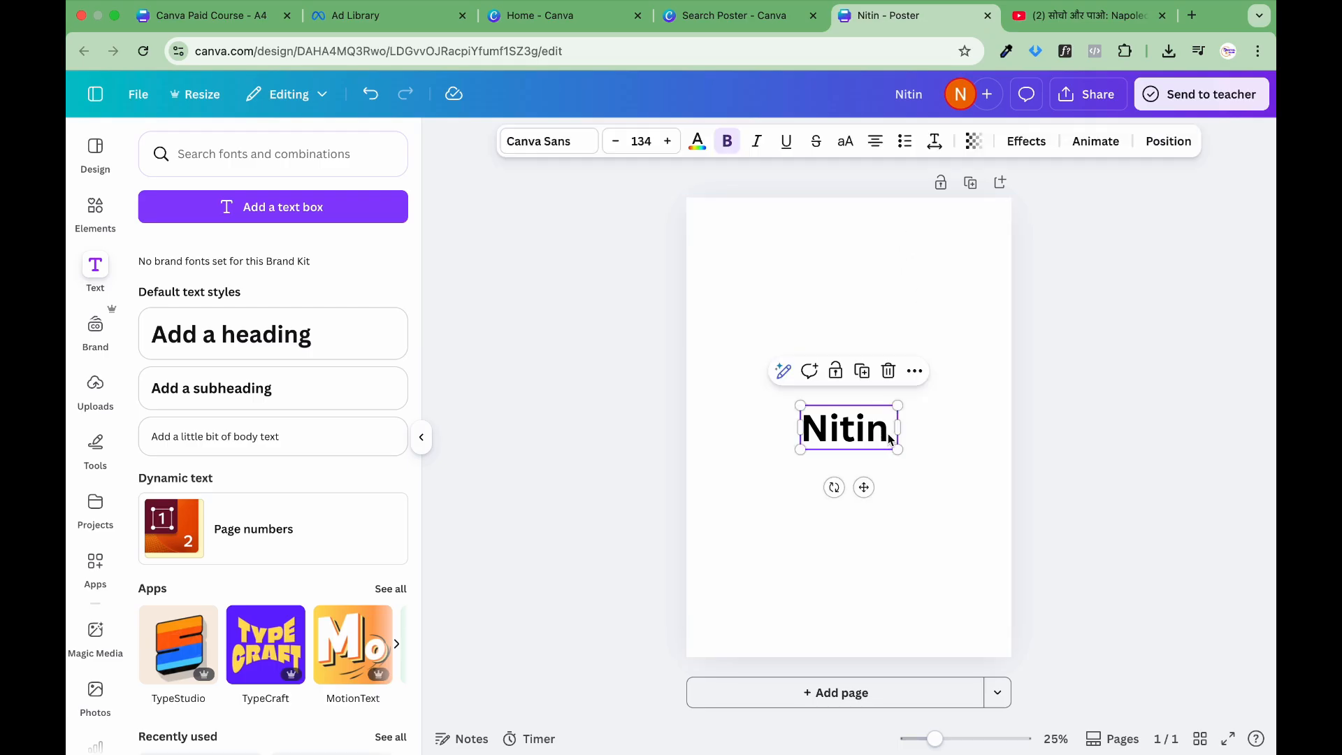
left_click(889, 439)
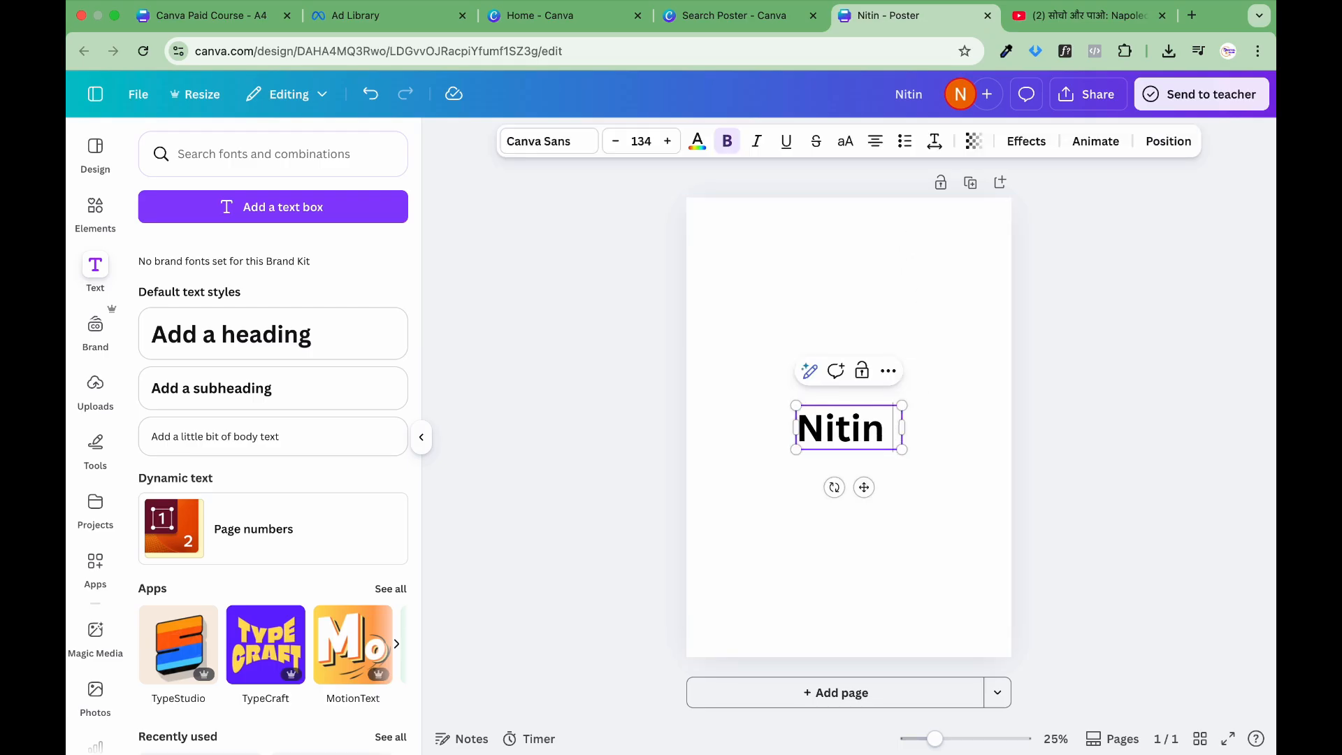
type("Digit")
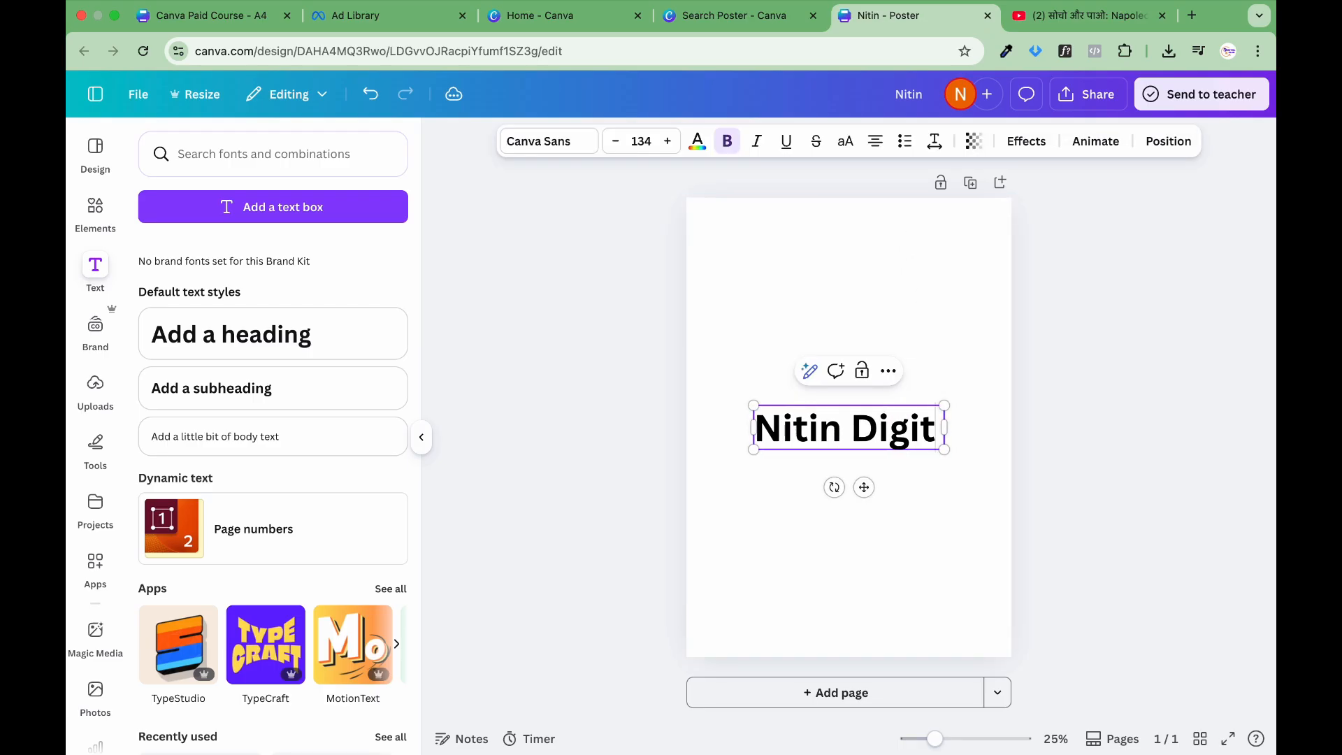
type("al K C")
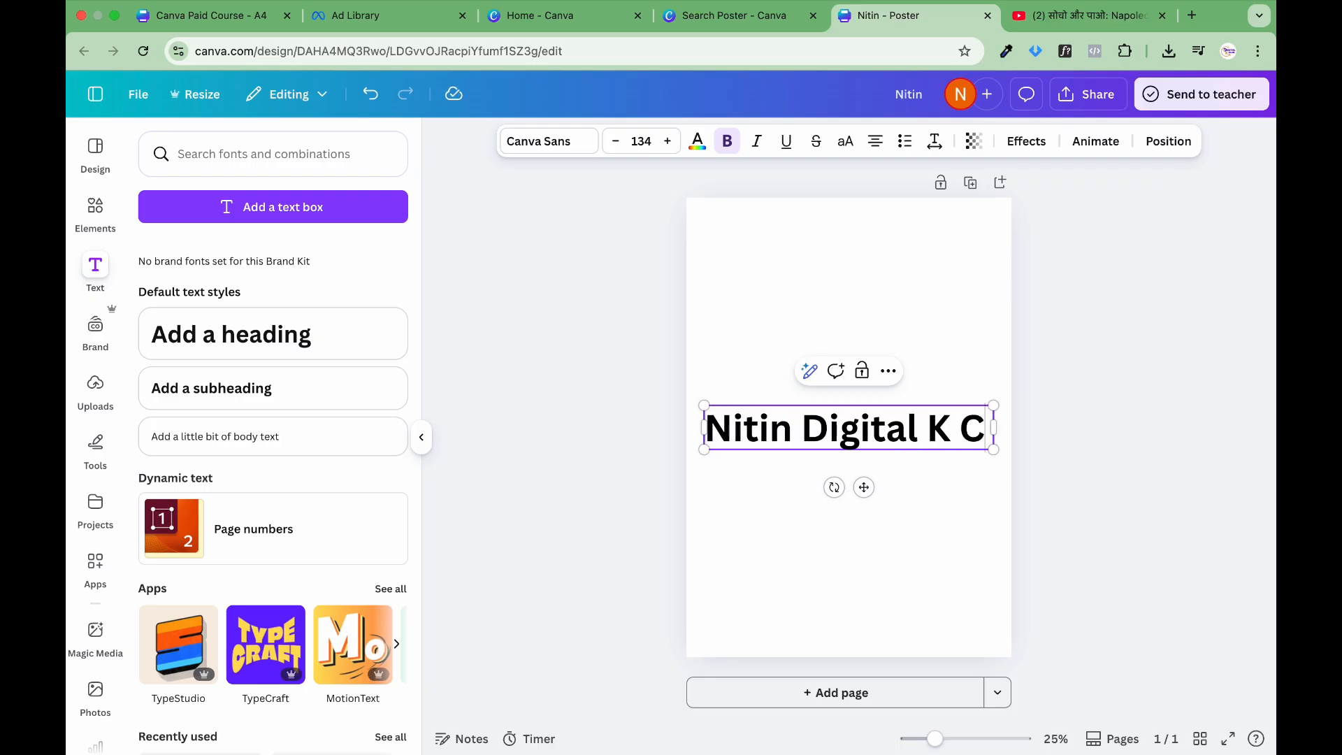
type("lub")
left_click(1084, 434)
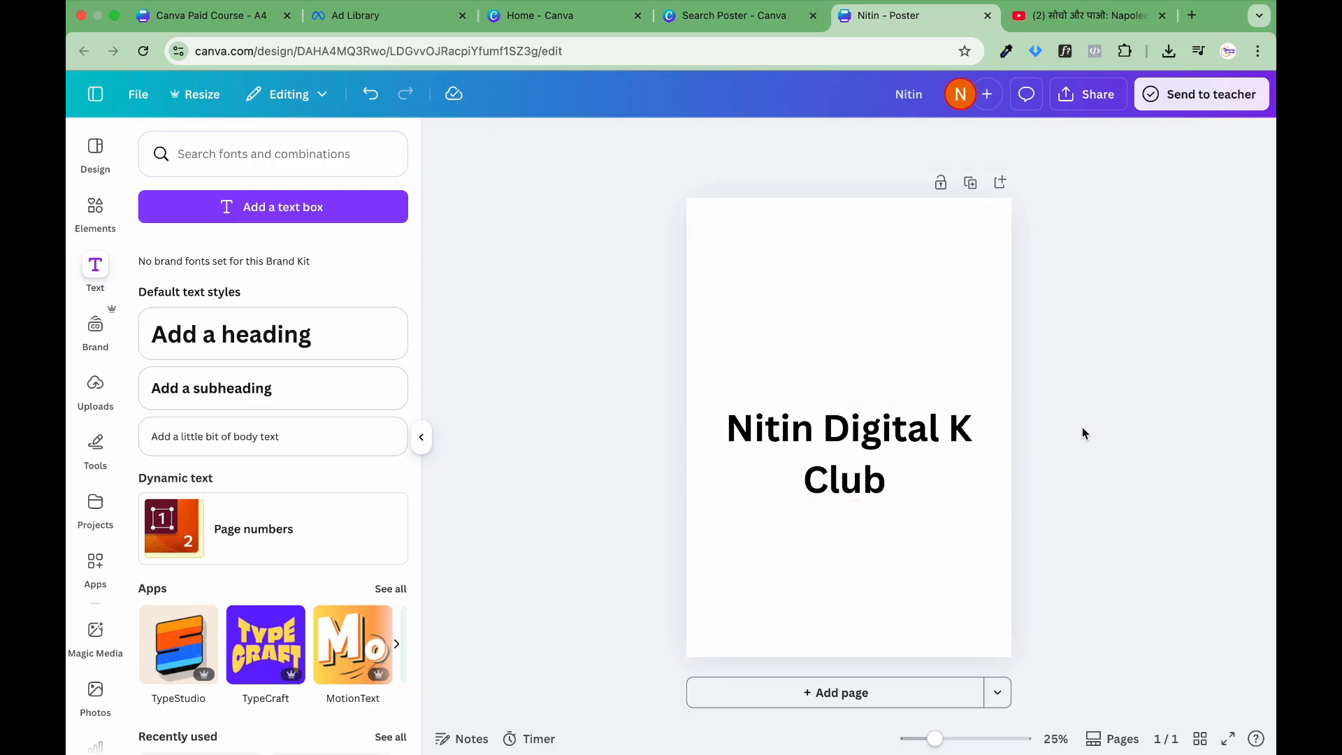
Step: Rename the poster design as DKC
left_click(876, 237)
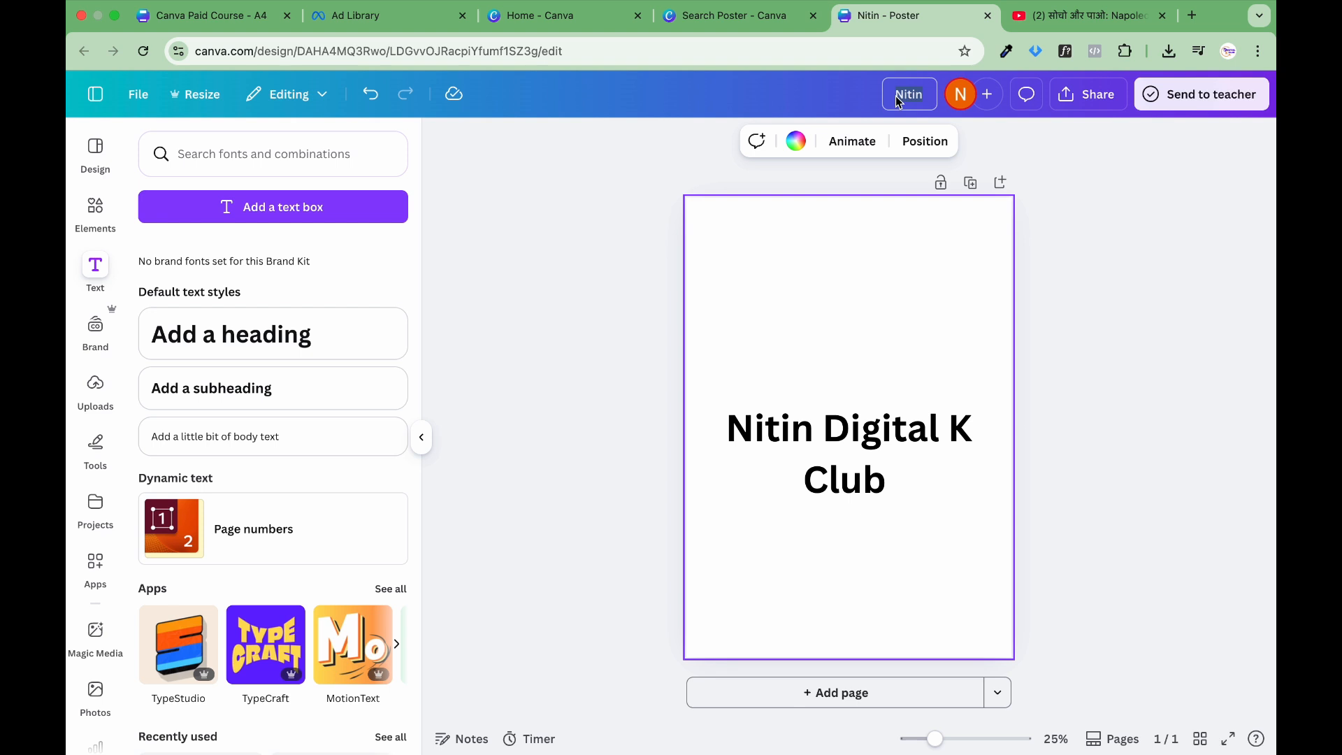
type("DKC")
left_click(1203, 203)
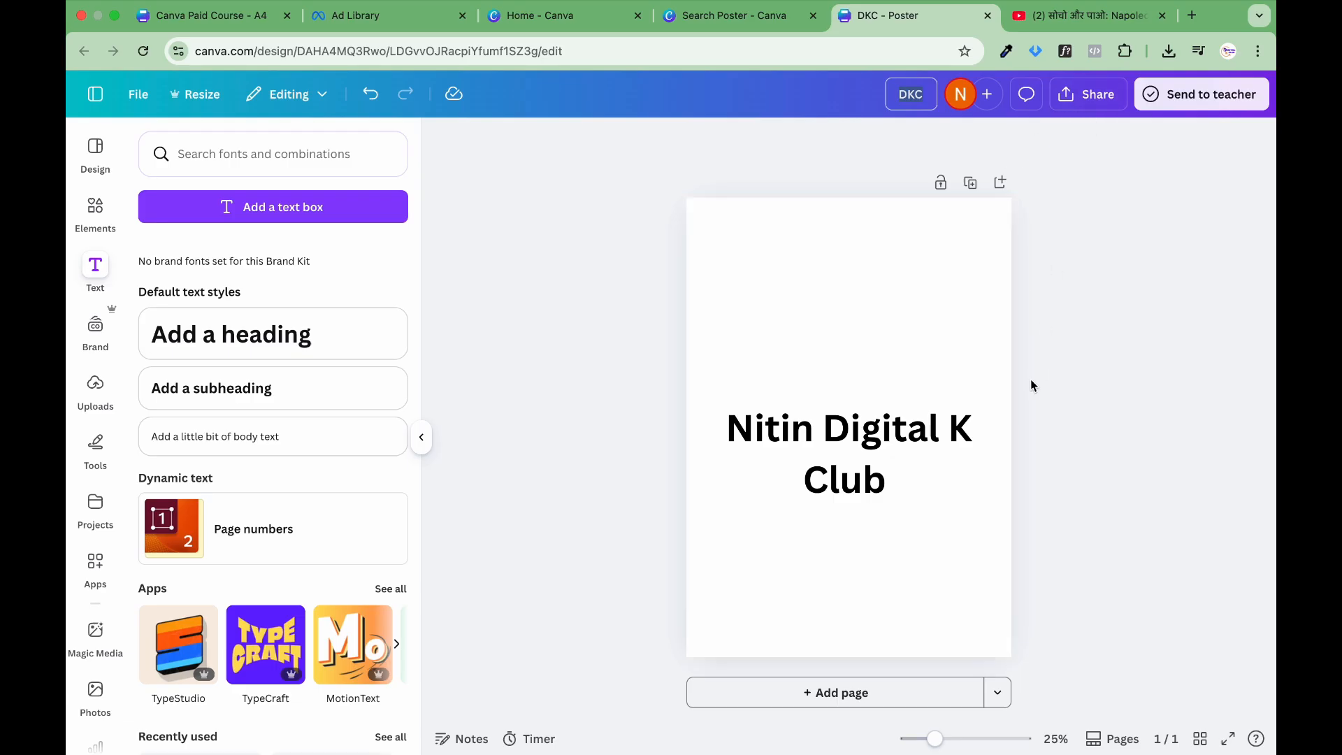
Step: Look through the file types and settings available for downloading the poster, and leave the sharing options without downloading
left_click(1088, 95)
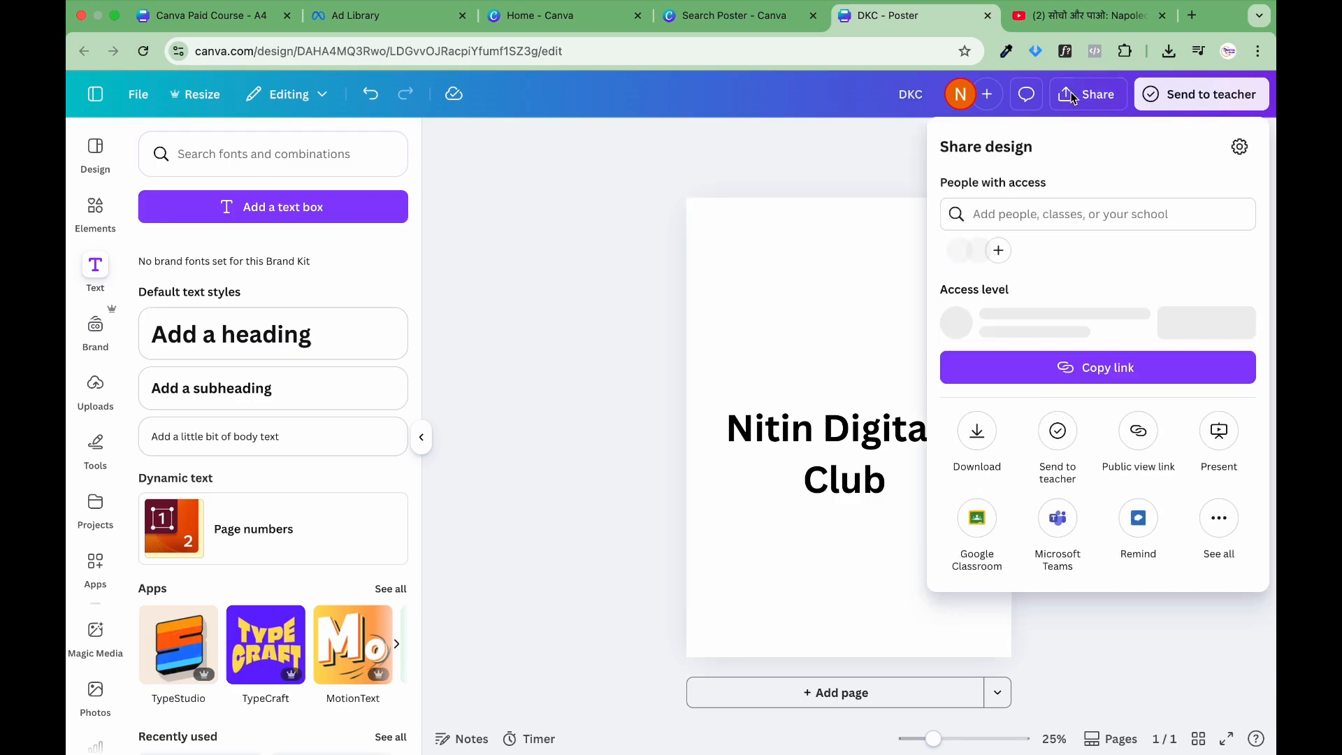
left_click(976, 437)
left_click(1025, 217)
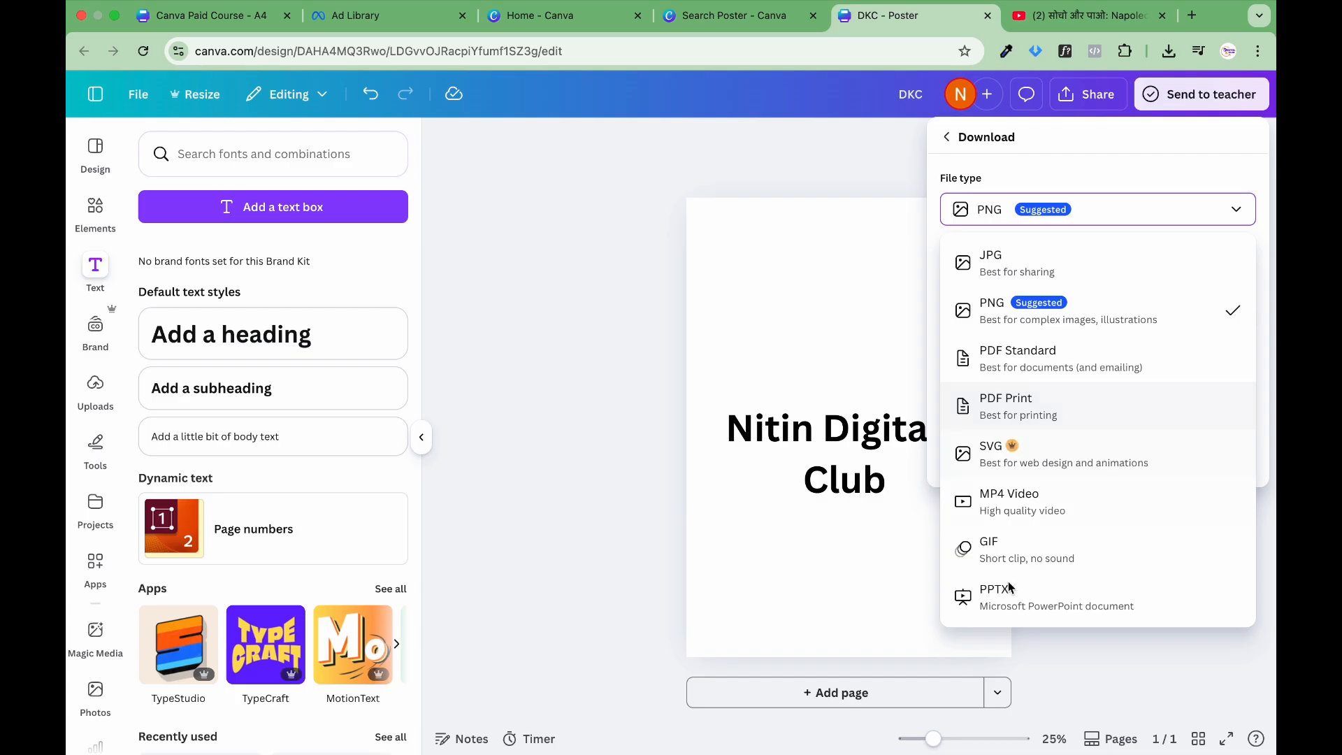
left_click(1017, 222)
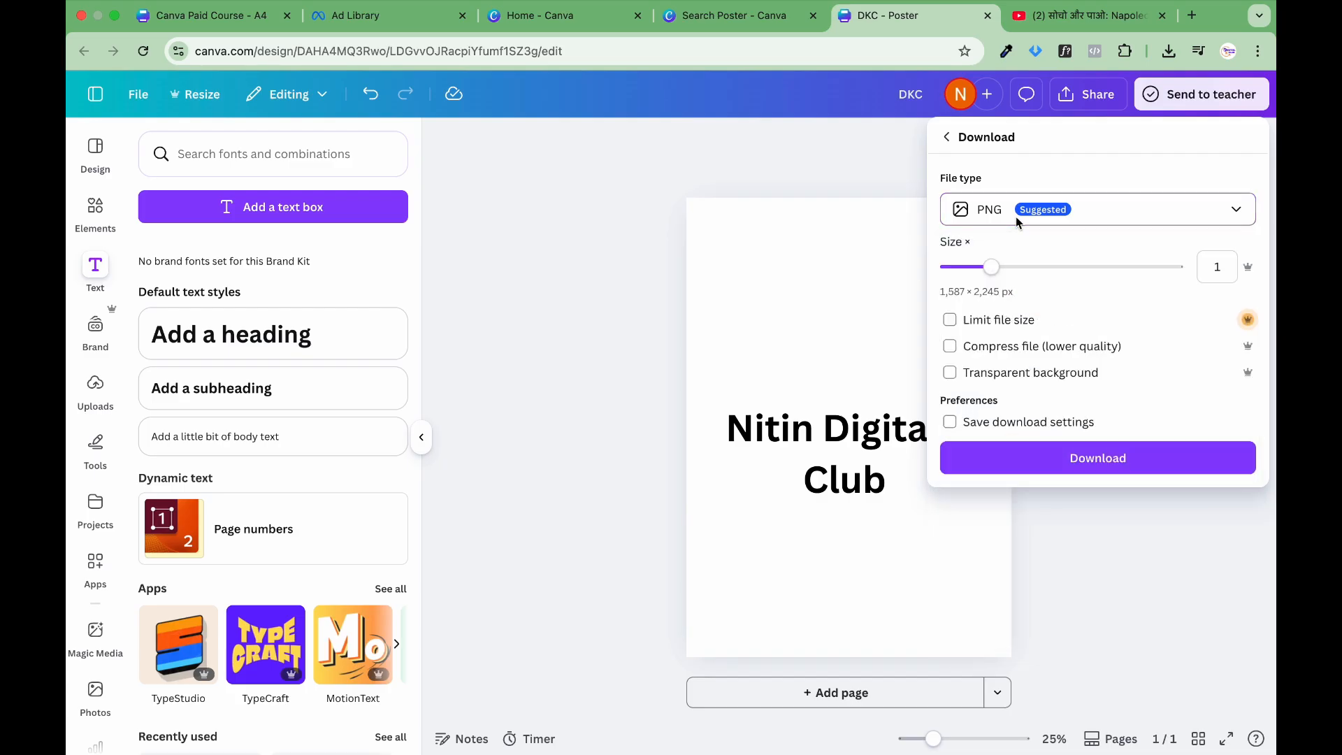
left_click(947, 137)
left_click(846, 157)
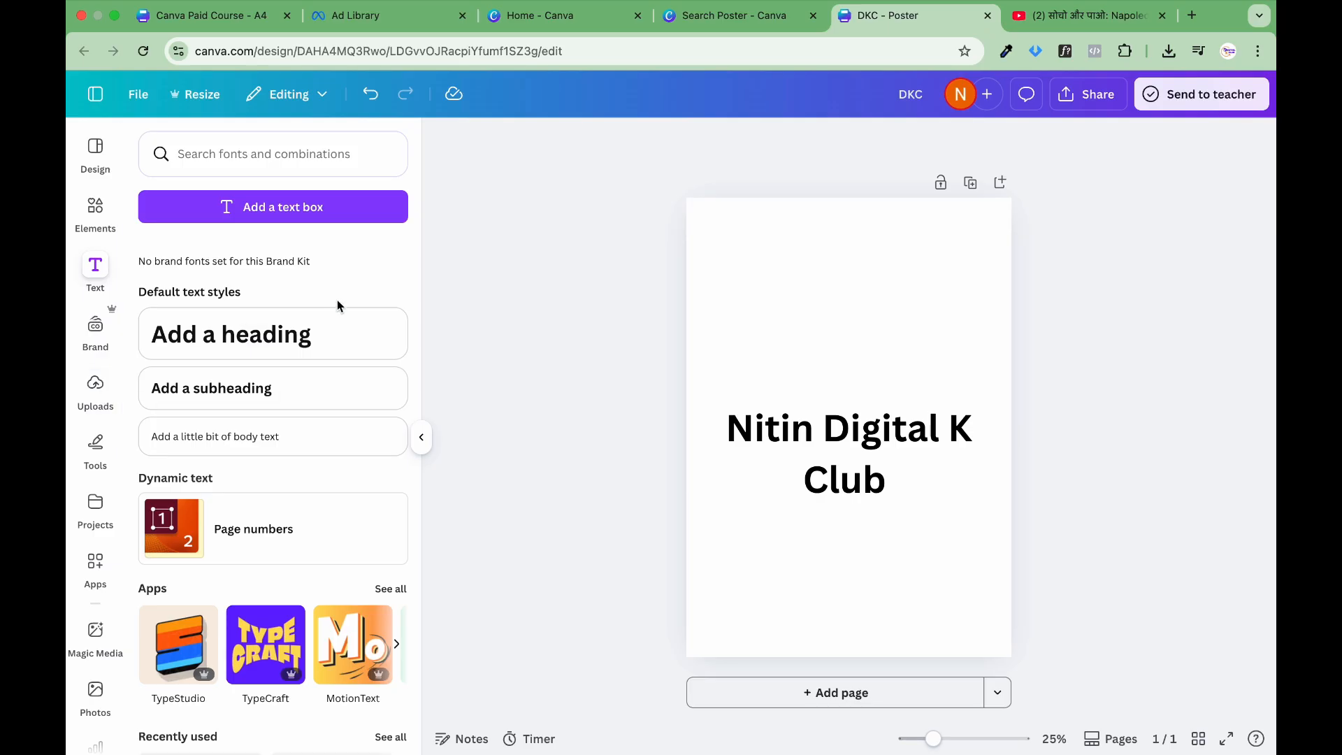
Step: Search Google for "India" in a new browser tab and show the image results
left_click(1192, 16)
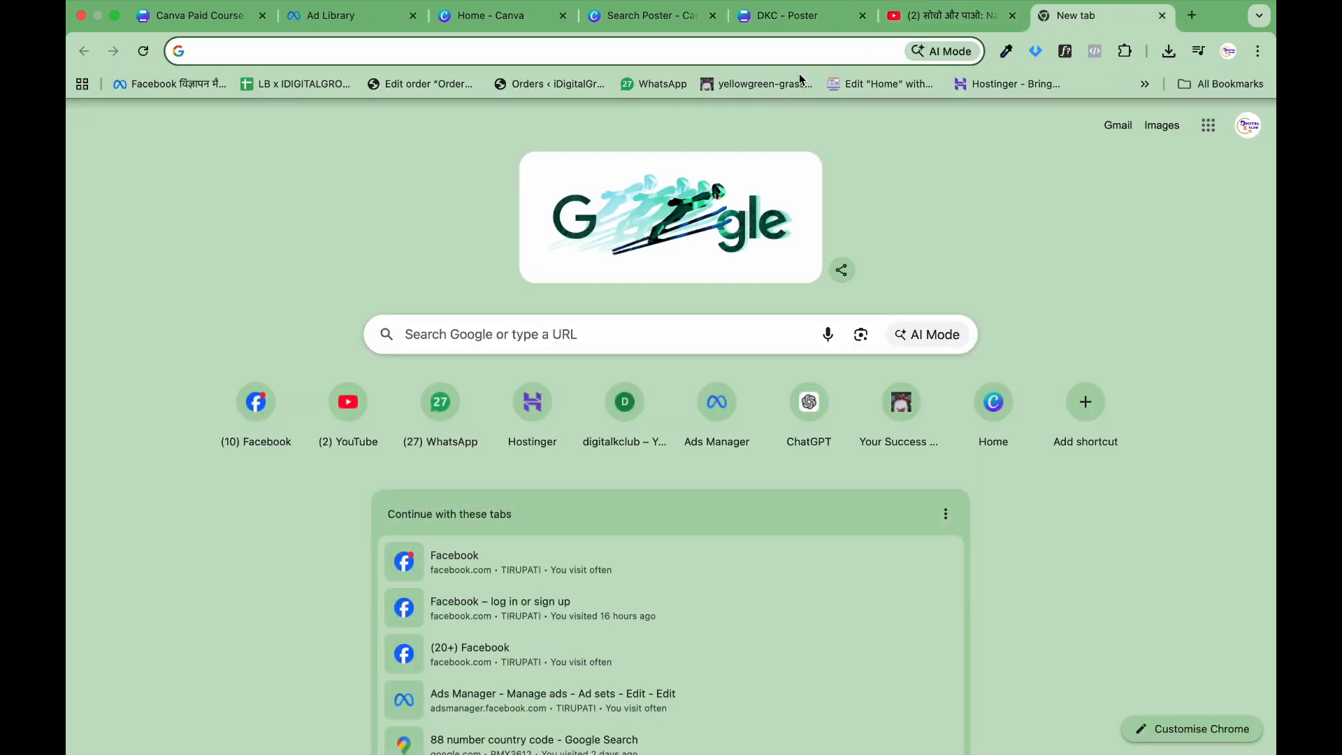
left_click(806, 56)
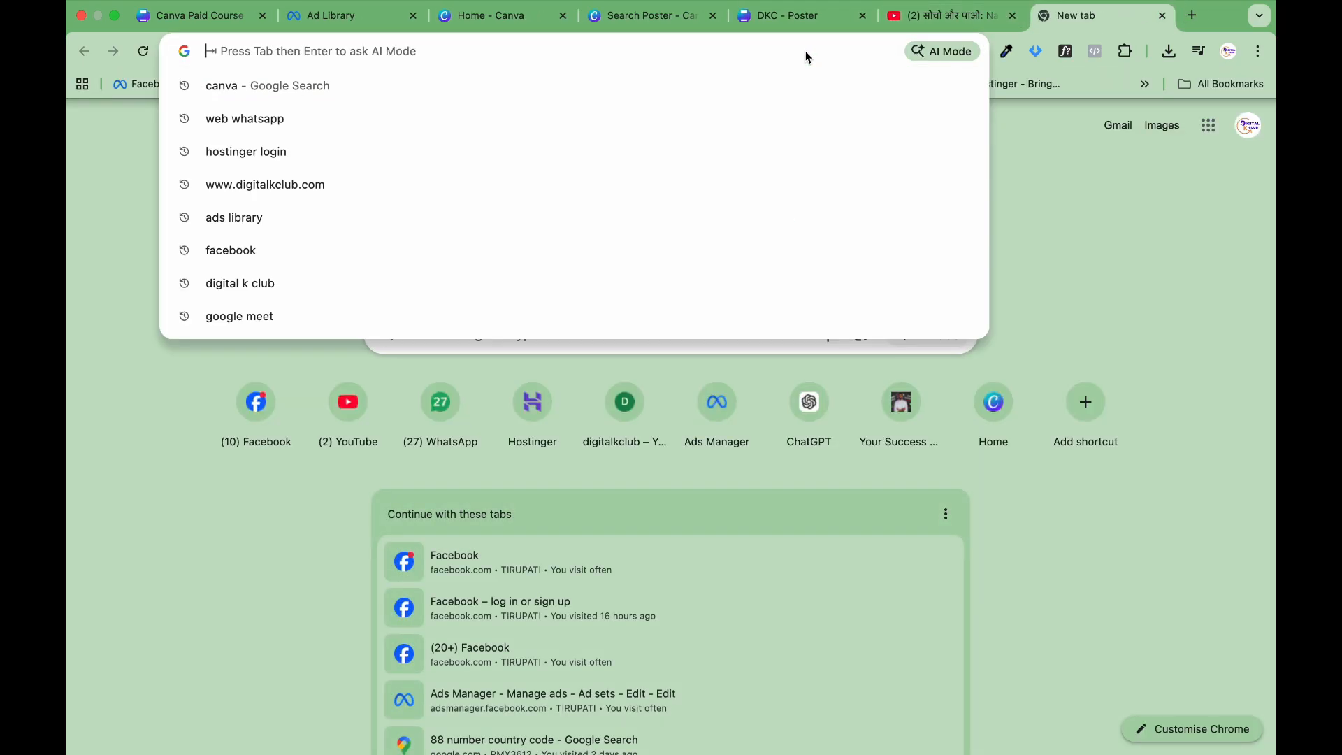
type("Indis")
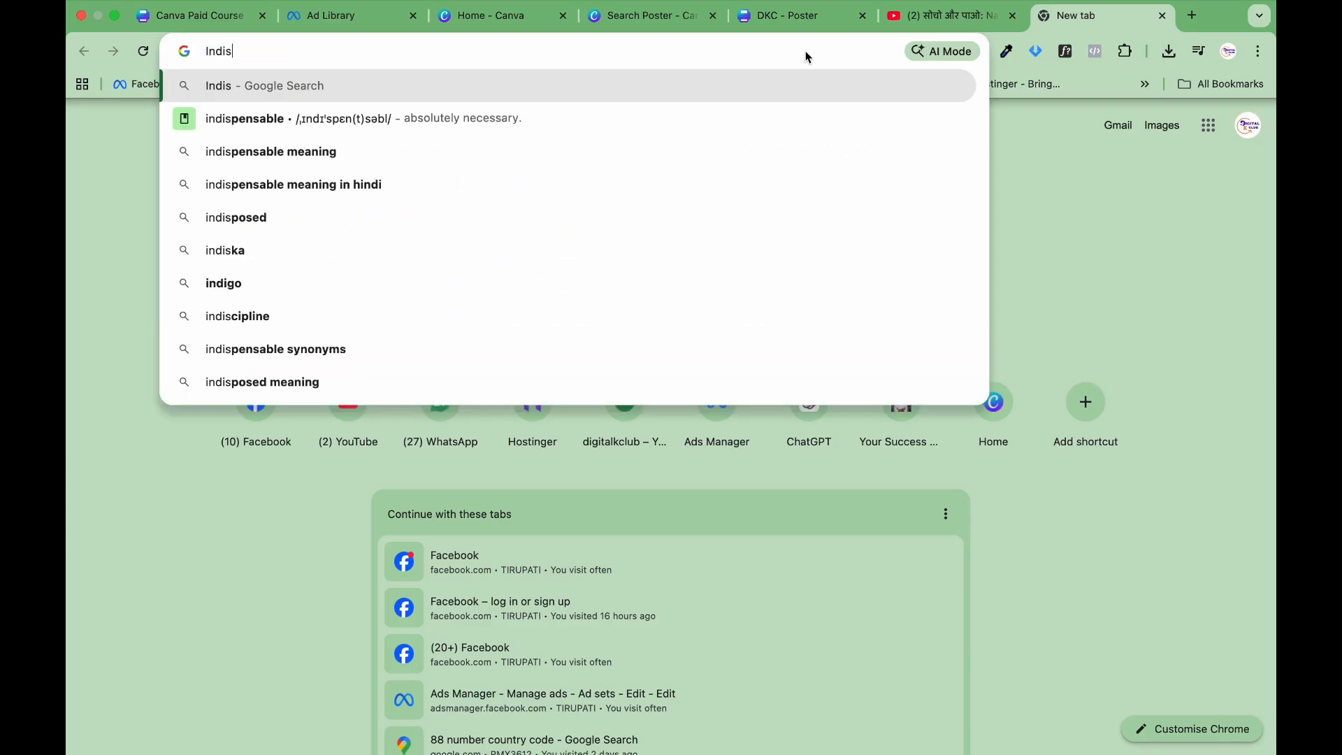
key("BackSpace")
type("a")
key("Return")
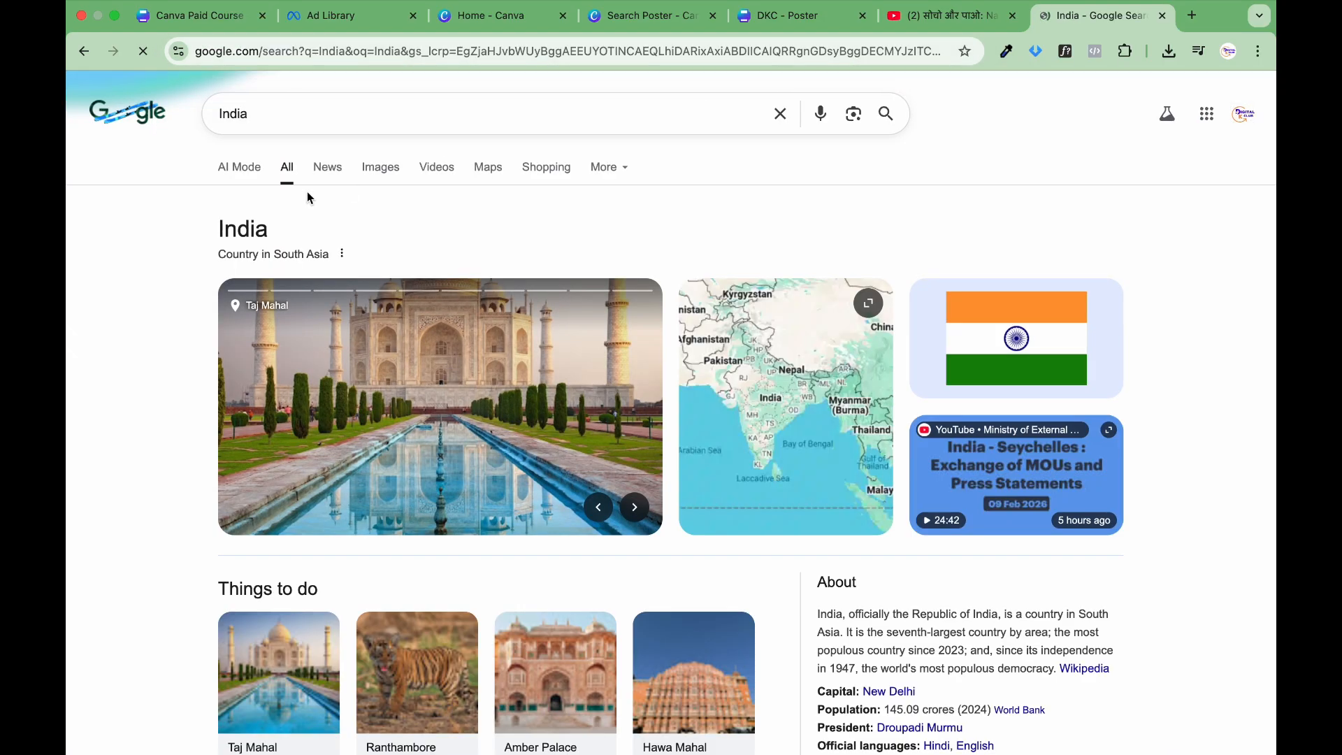
left_click(380, 165)
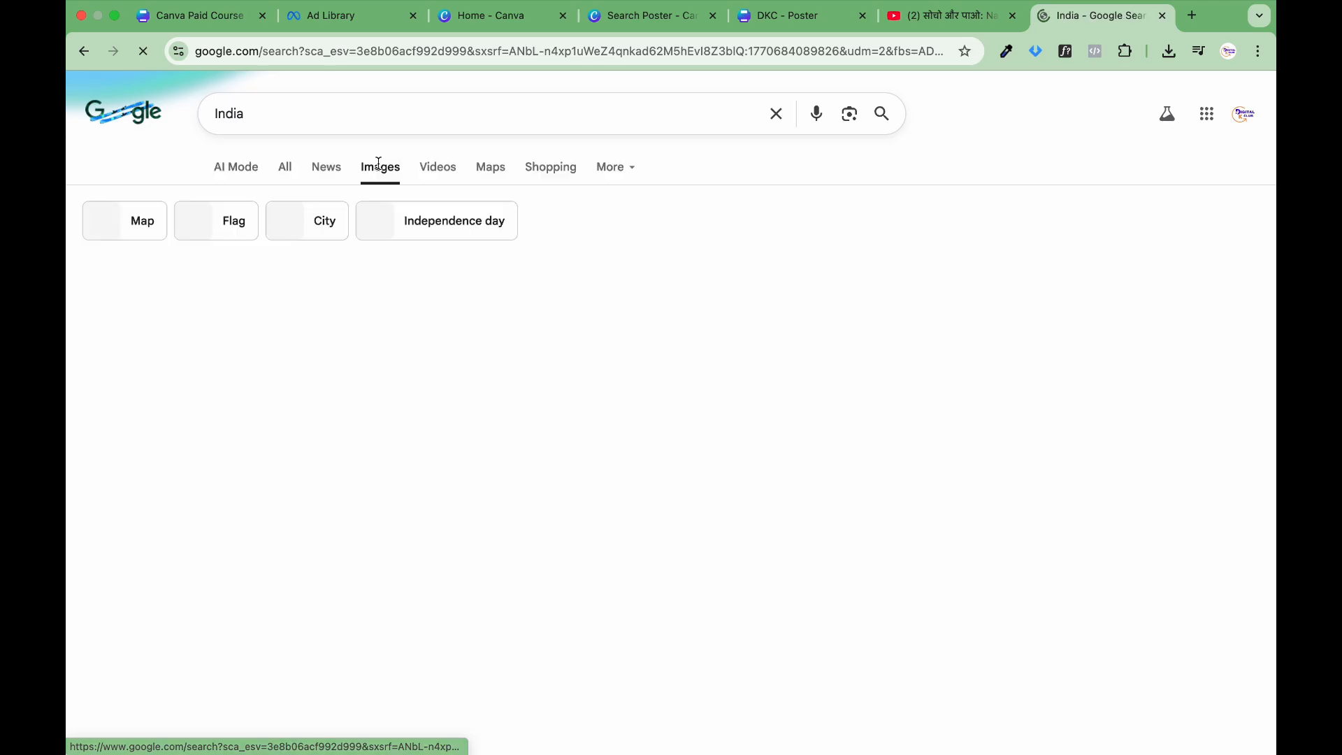
Step: Browse the India image results and open the source website of the presidentofindia.gov.in group photo
scroll(531, 344, "down", 2)
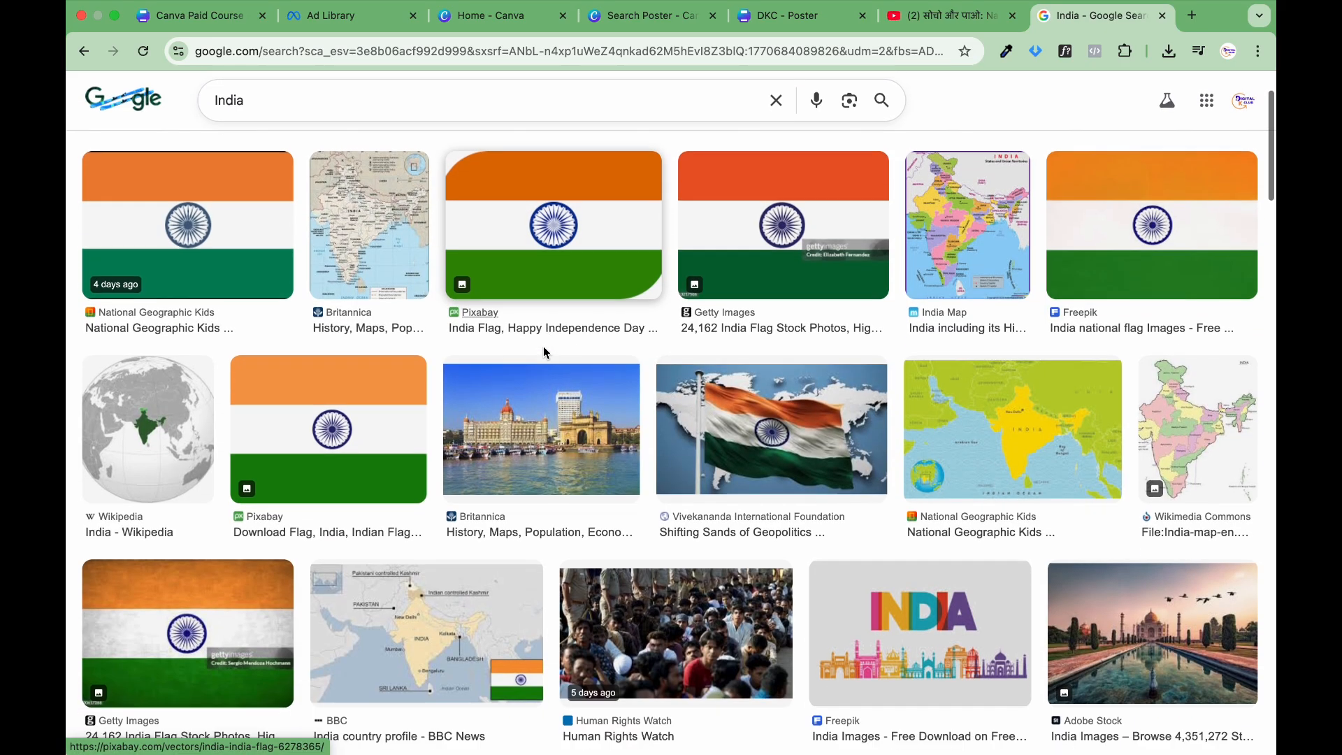
scroll(544, 346, "up", 2)
scroll(535, 371, "down", 5)
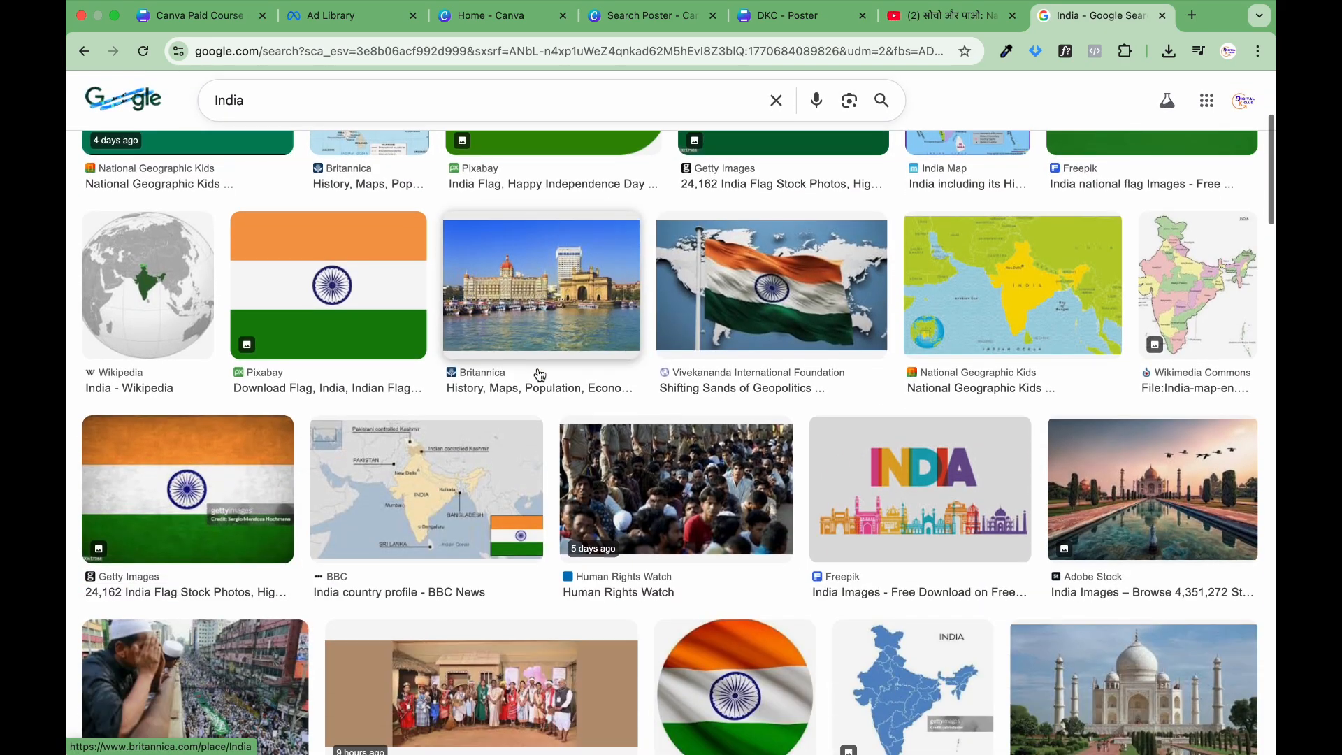
scroll(497, 442, "down", 2)
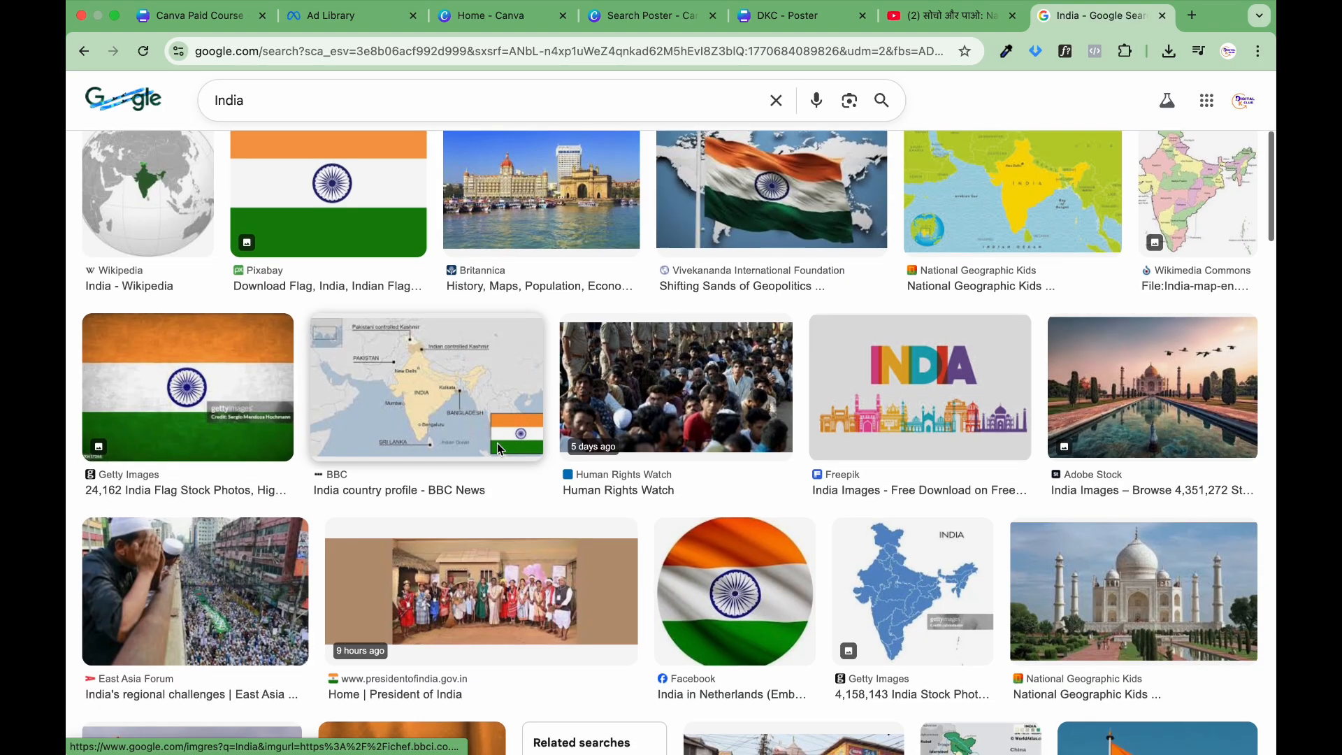
left_click(511, 608)
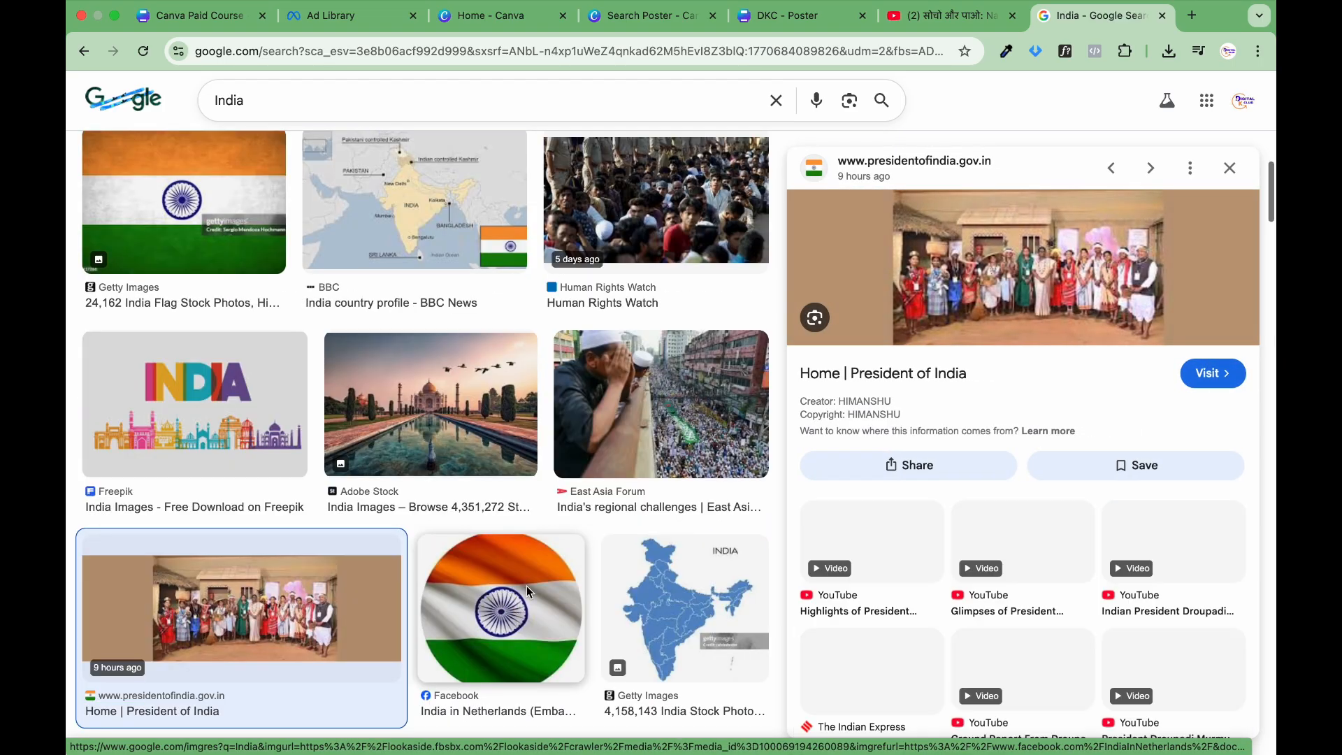
left_click(1017, 278)
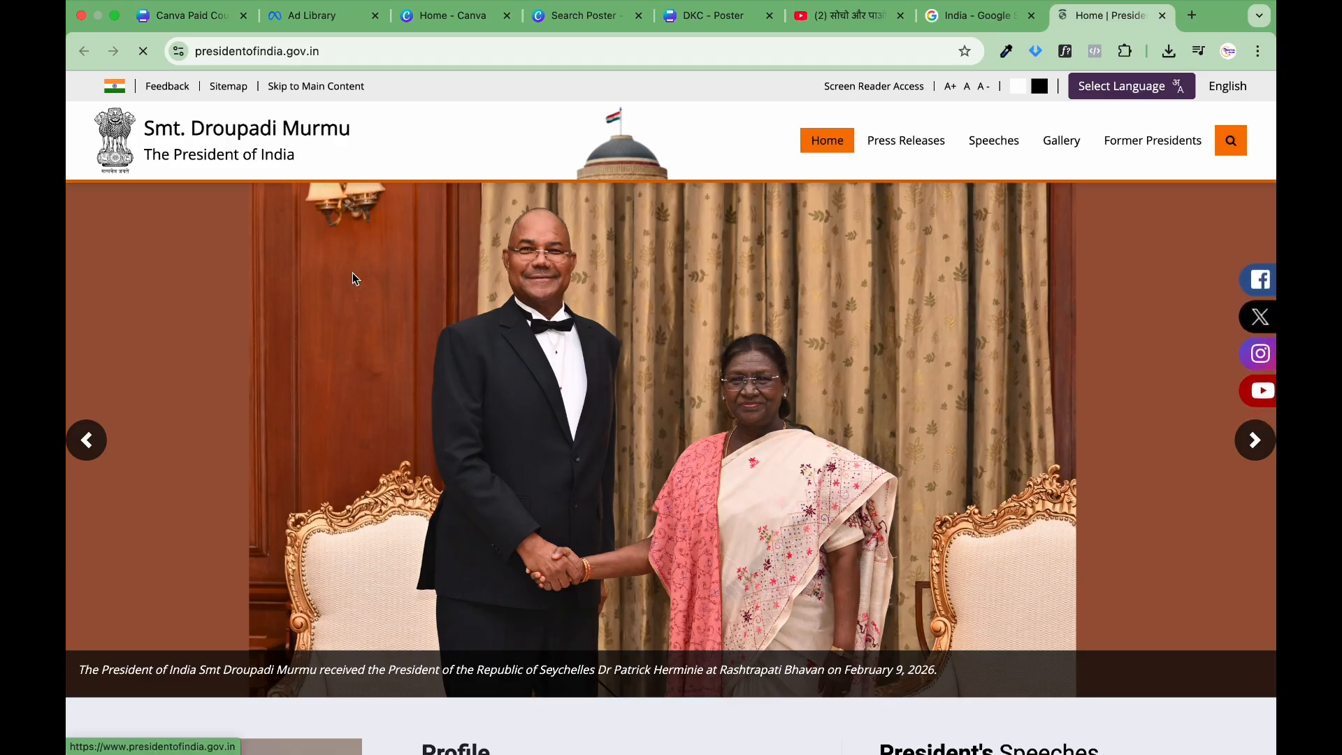
Step: Copy the handshake banner photo from the President of India website and paste it onto the DKC poster in Canva
right_click(375, 324)
left_click(409, 365)
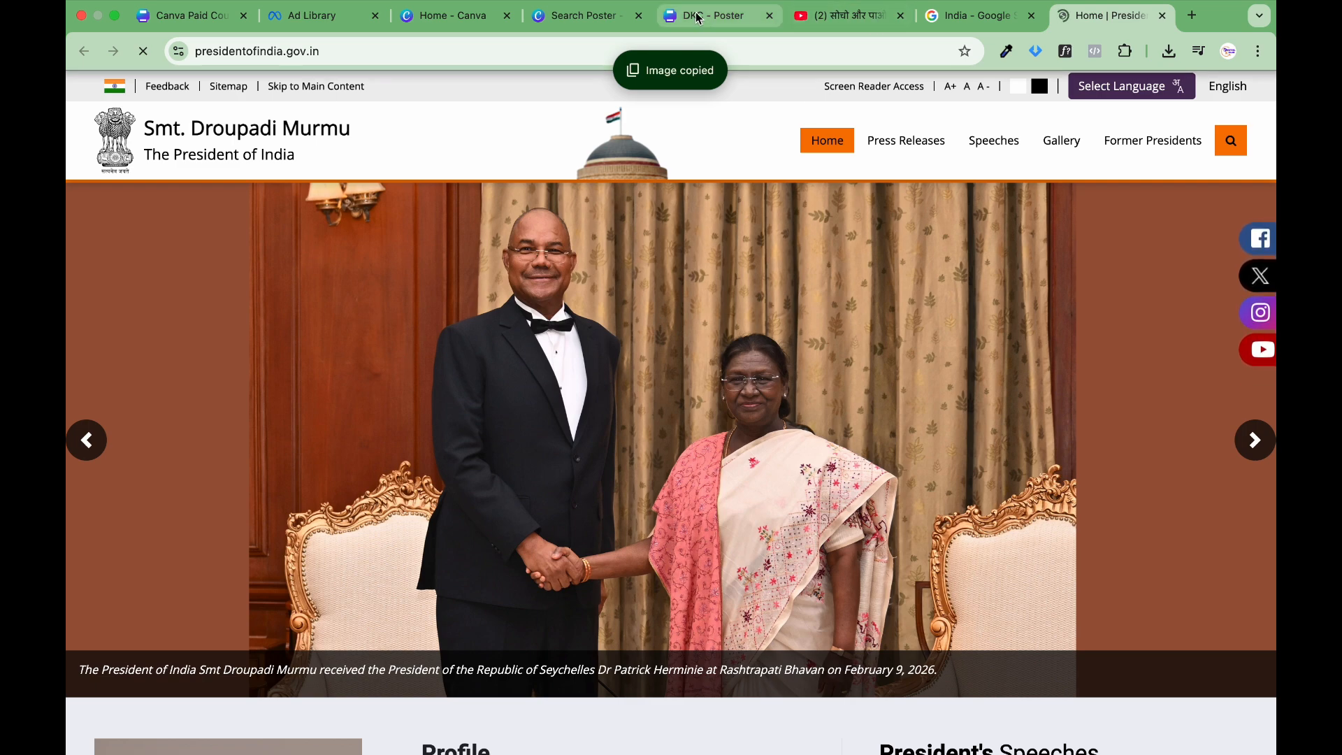
left_click(713, 15)
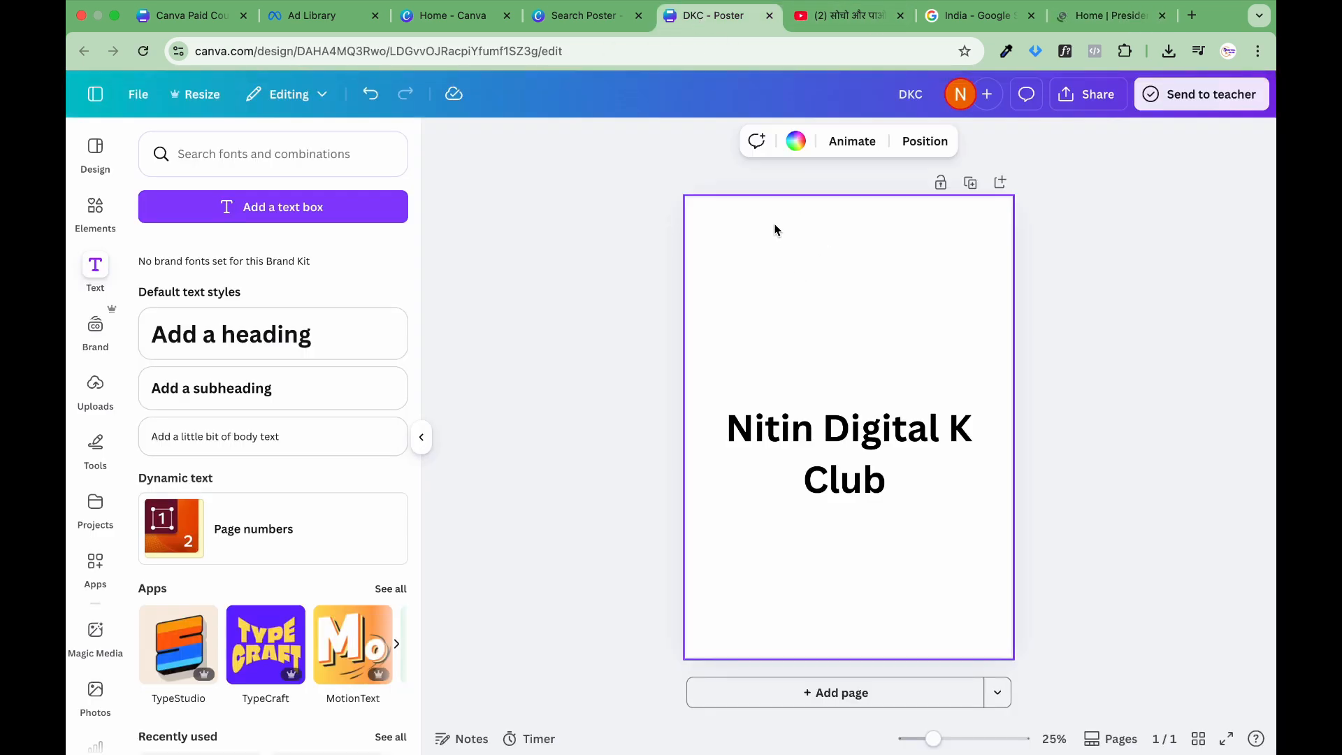
left_click(848, 194)
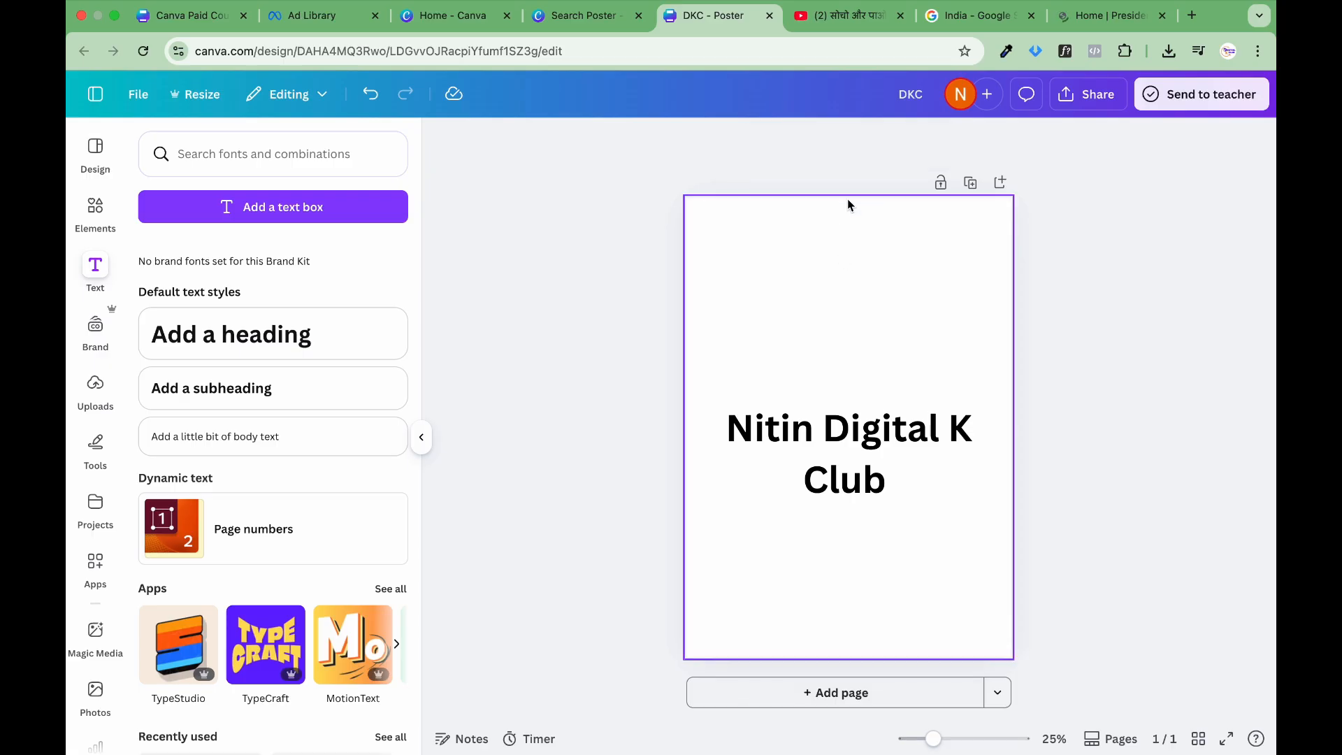
key("super+v")
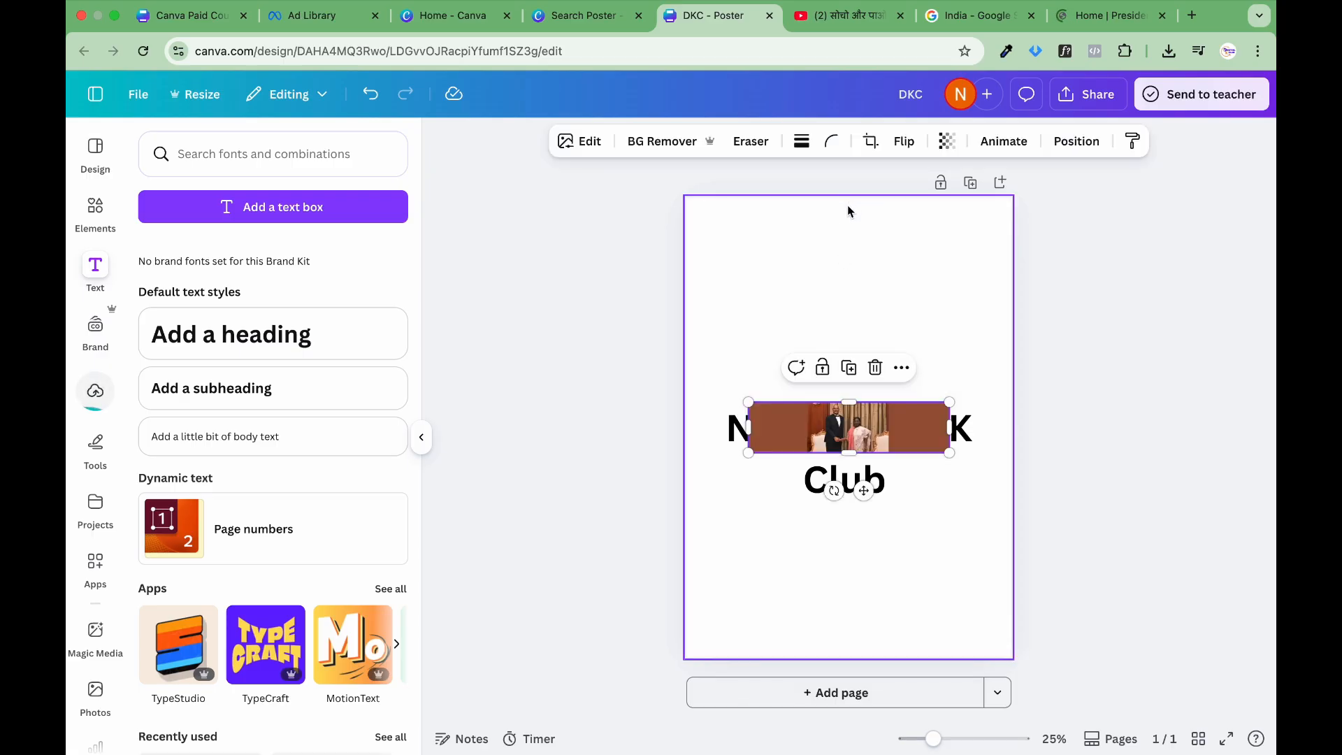
Step: Move the pasted photo above the heading and enlarge it to span the full width of the poster page
left_click_drag(867, 434, 859, 293)
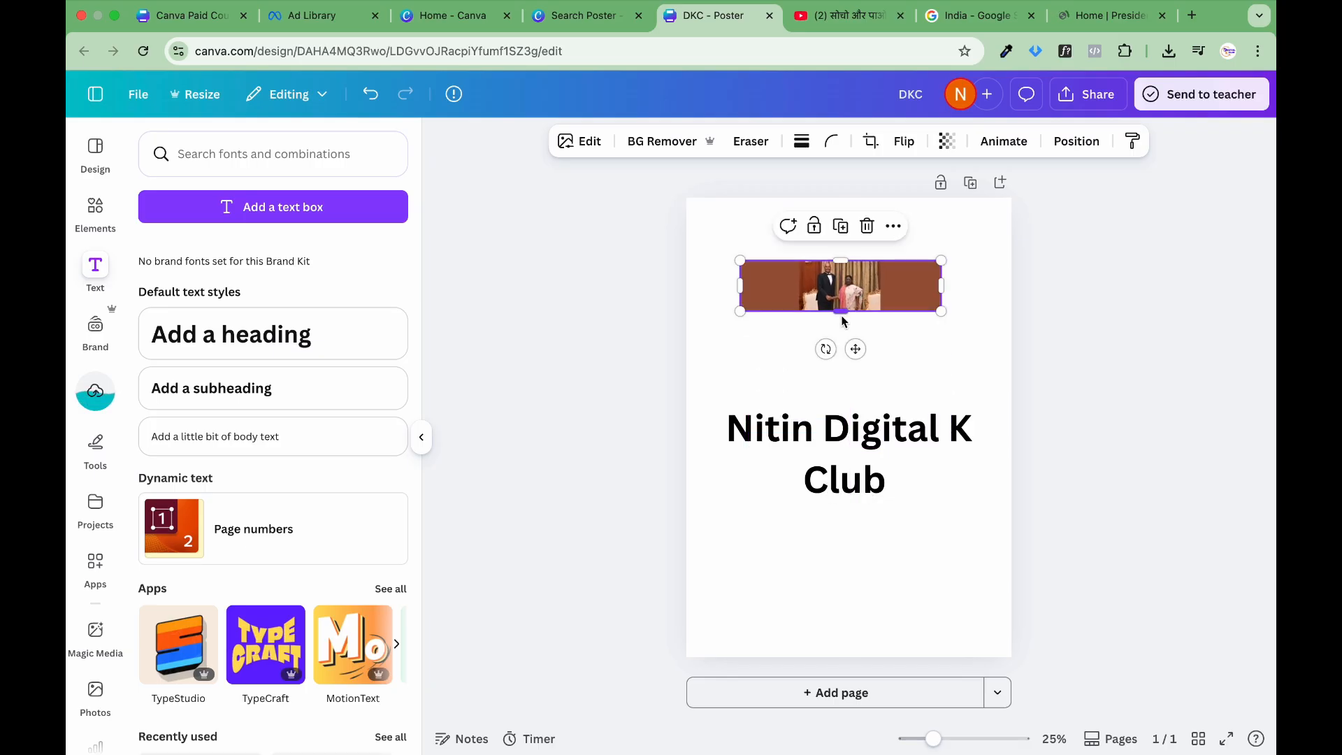
left_click_drag(936, 314, 1174, 373)
left_click_drag(1065, 353, 1005, 342)
left_click(1246, 515)
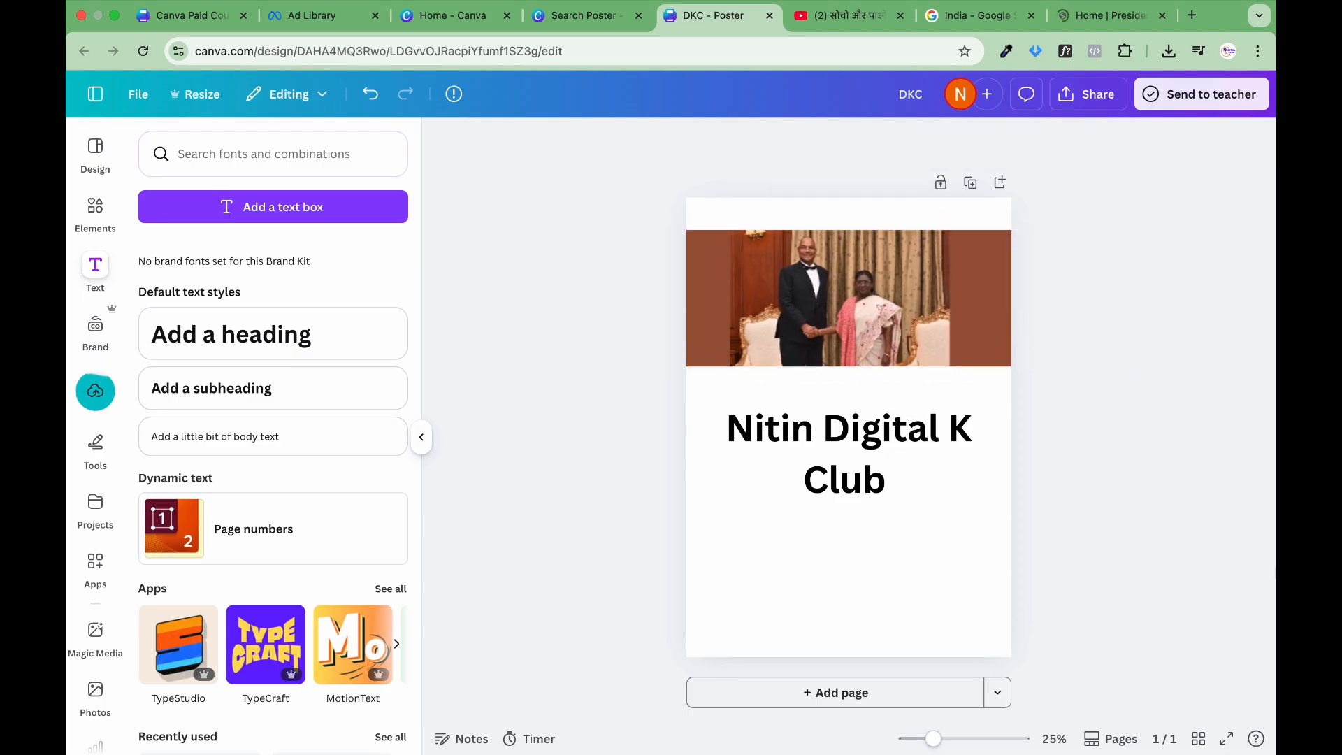
left_click(1112, 16)
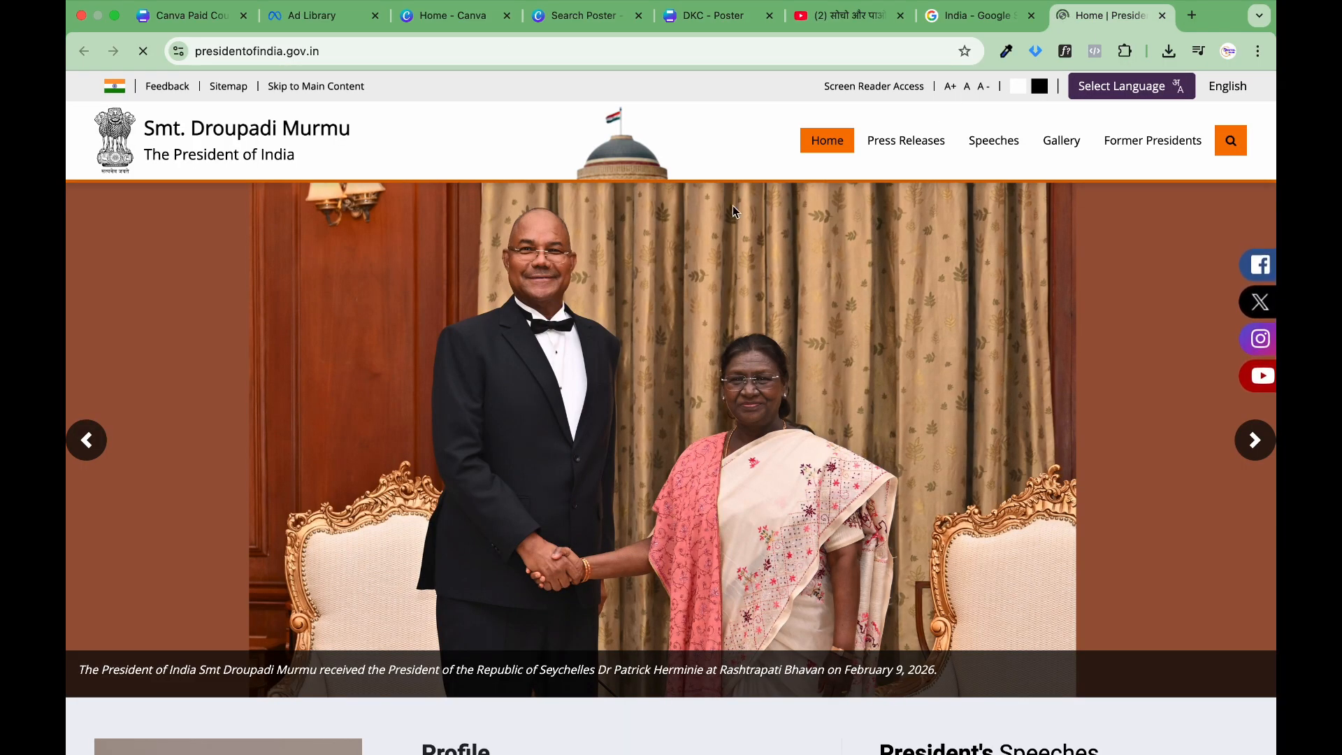
left_click(711, 22)
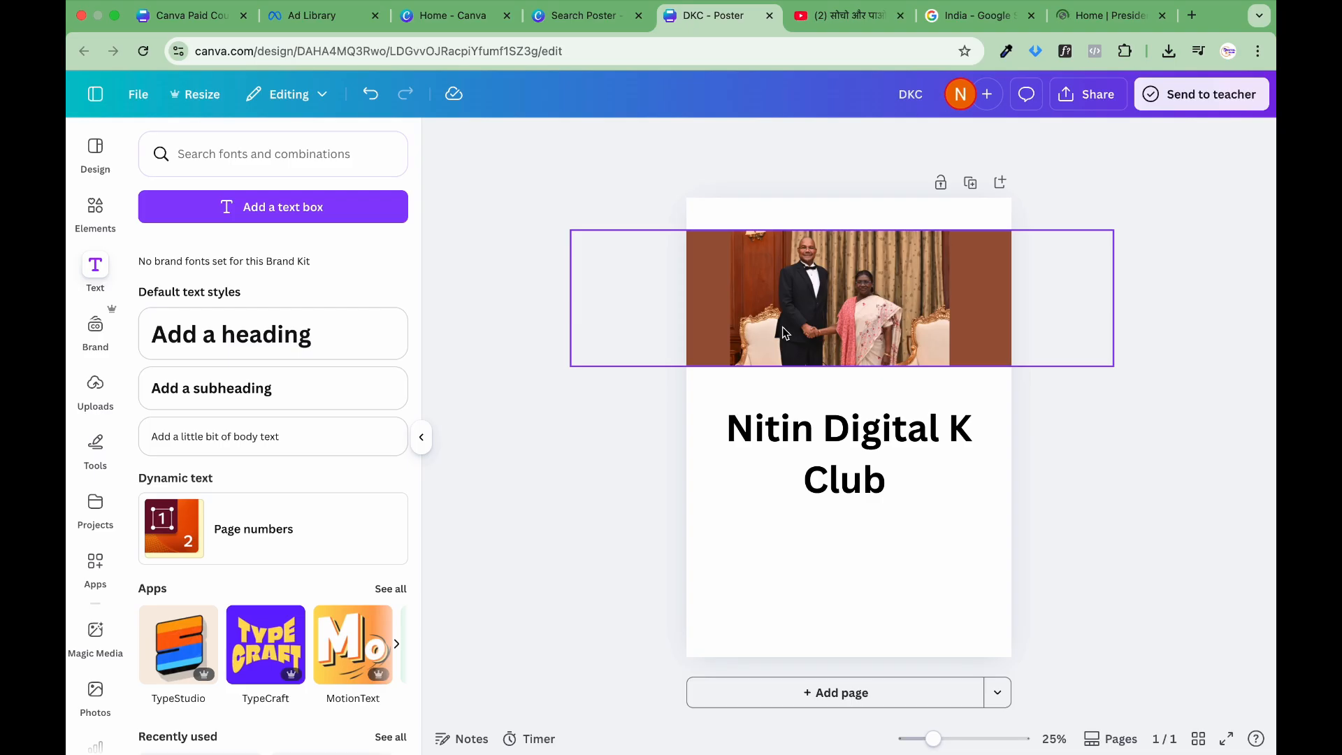
left_click(901, 481)
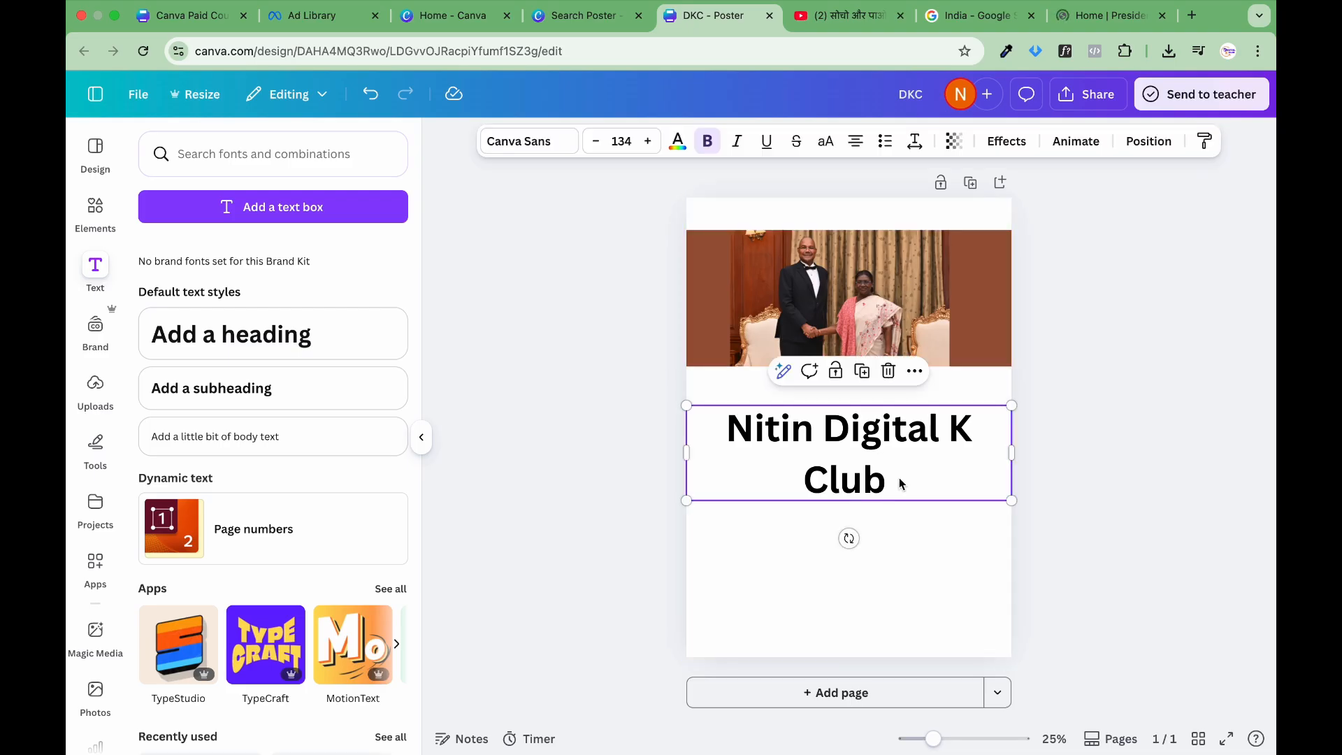
left_click(1069, 397)
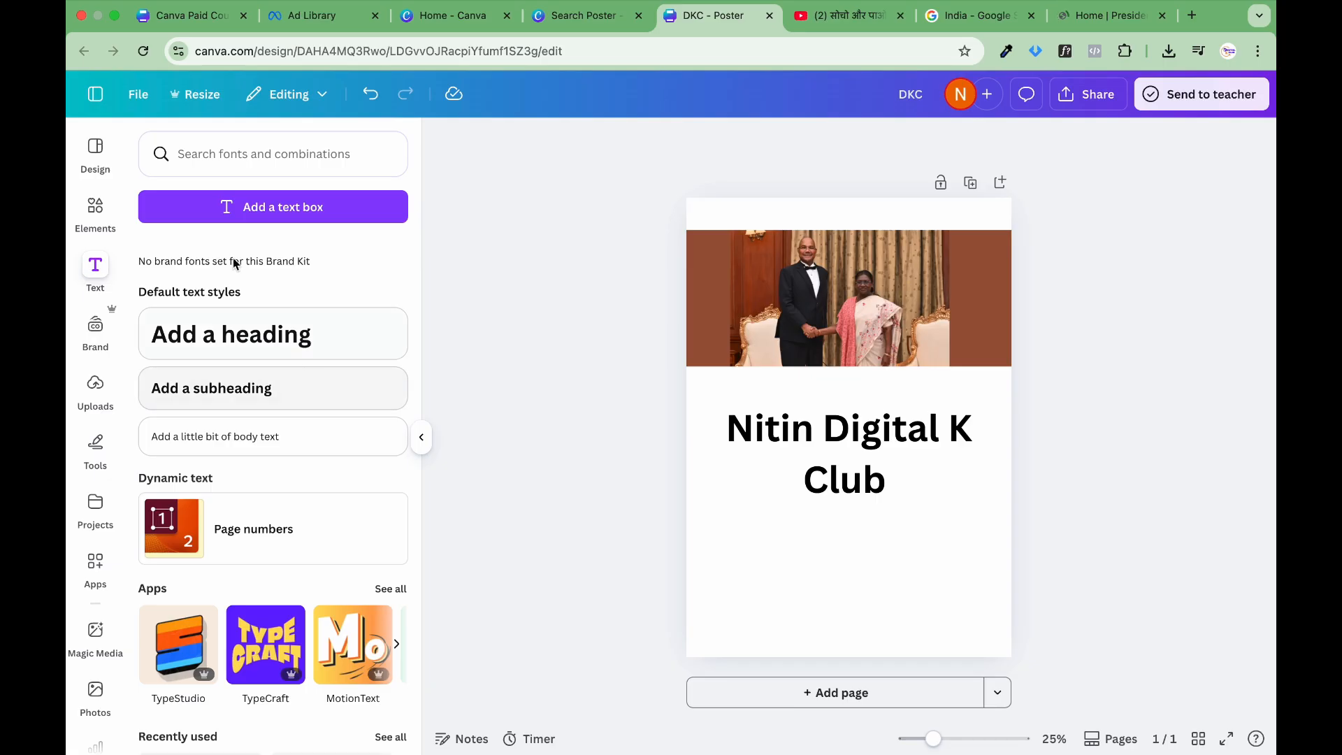
Step: Return to the Canva home page and reopen the DKC poster from the recent designs
left_click(91, 97)
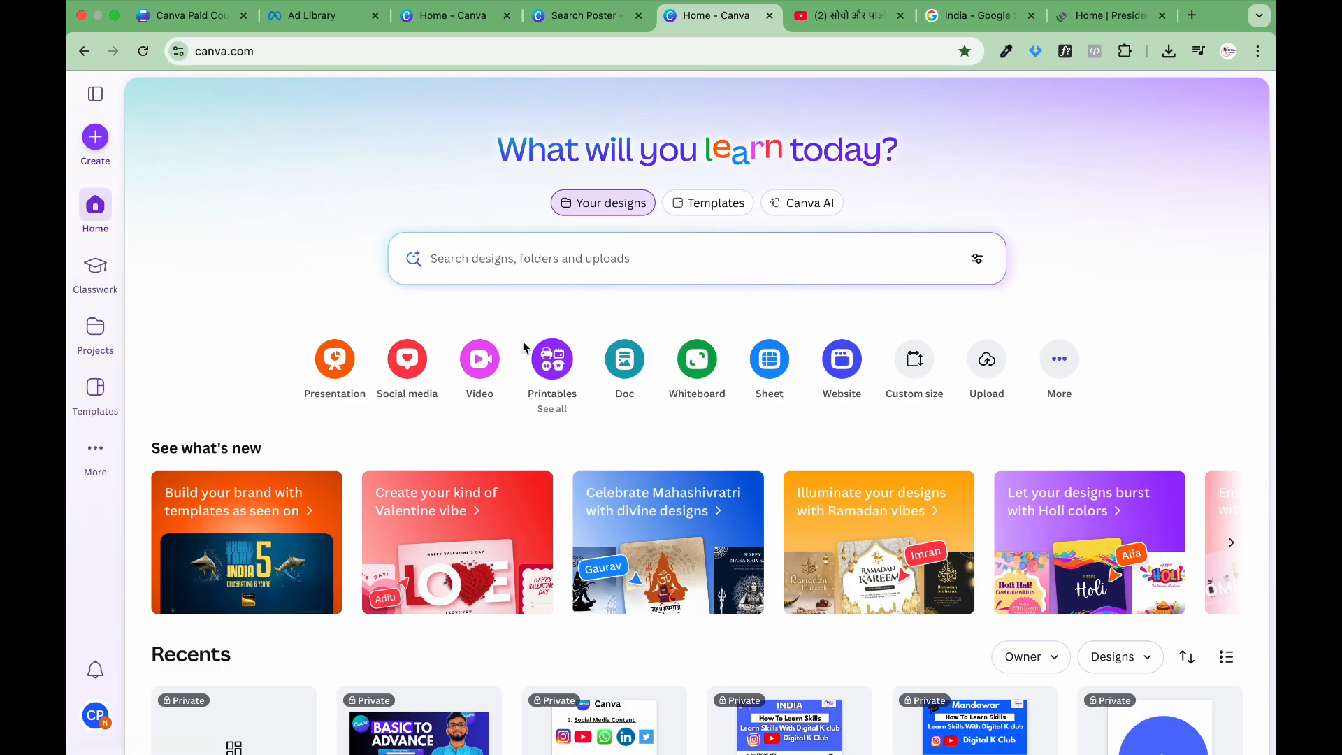
scroll(524, 344, "down", 3)
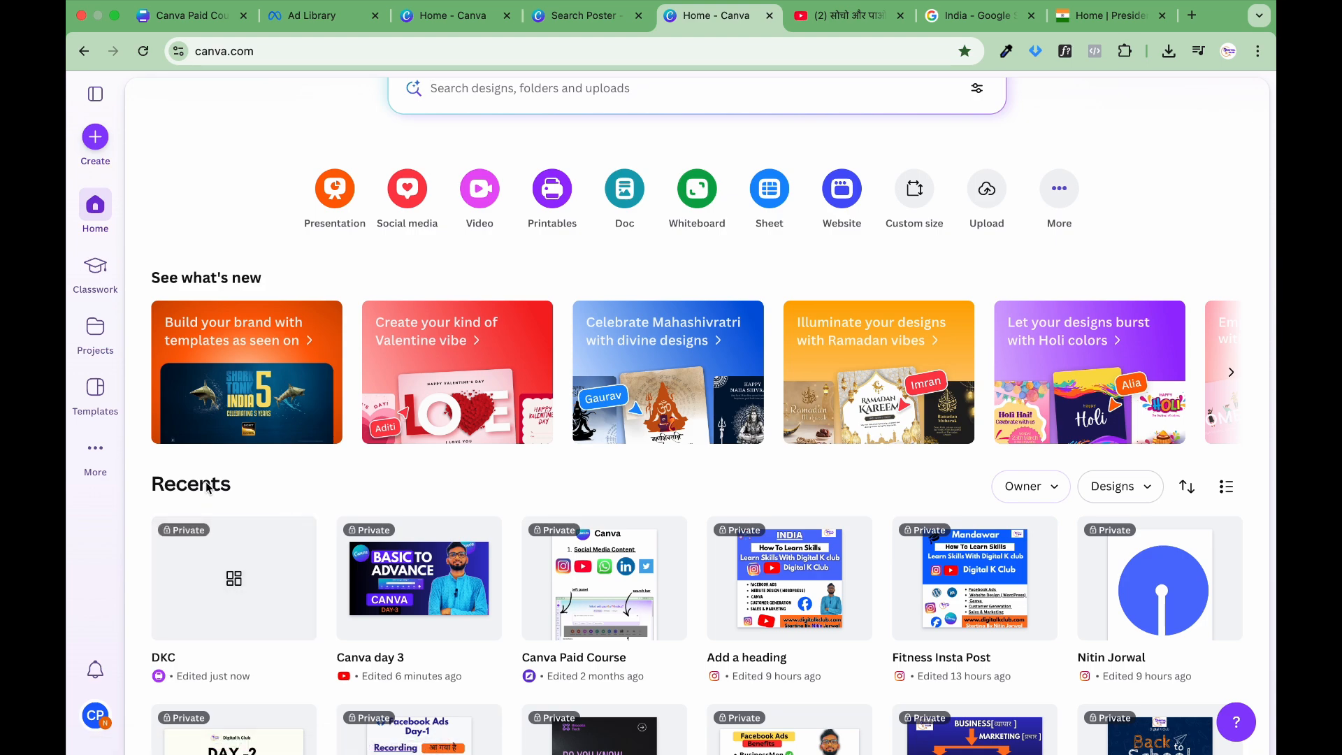
scroll(390, 254, "up", 3)
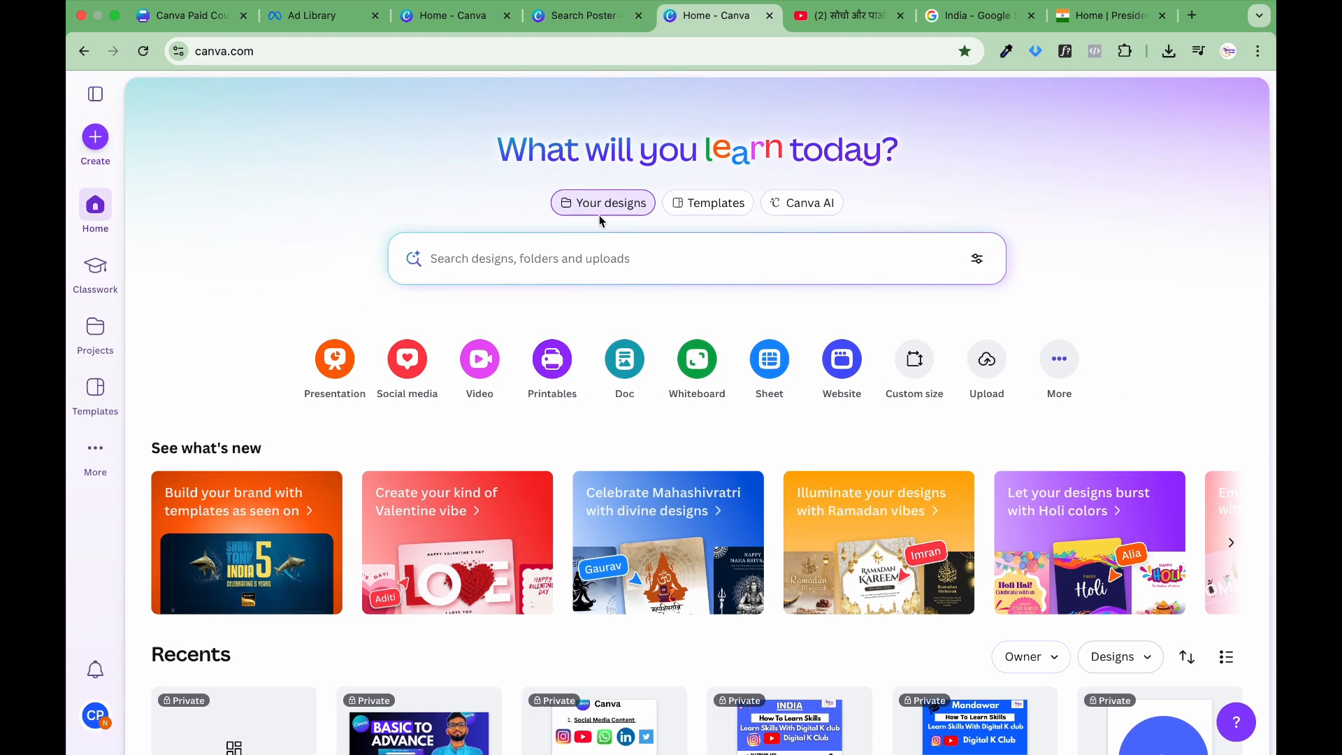
scroll(424, 374, "down", 5)
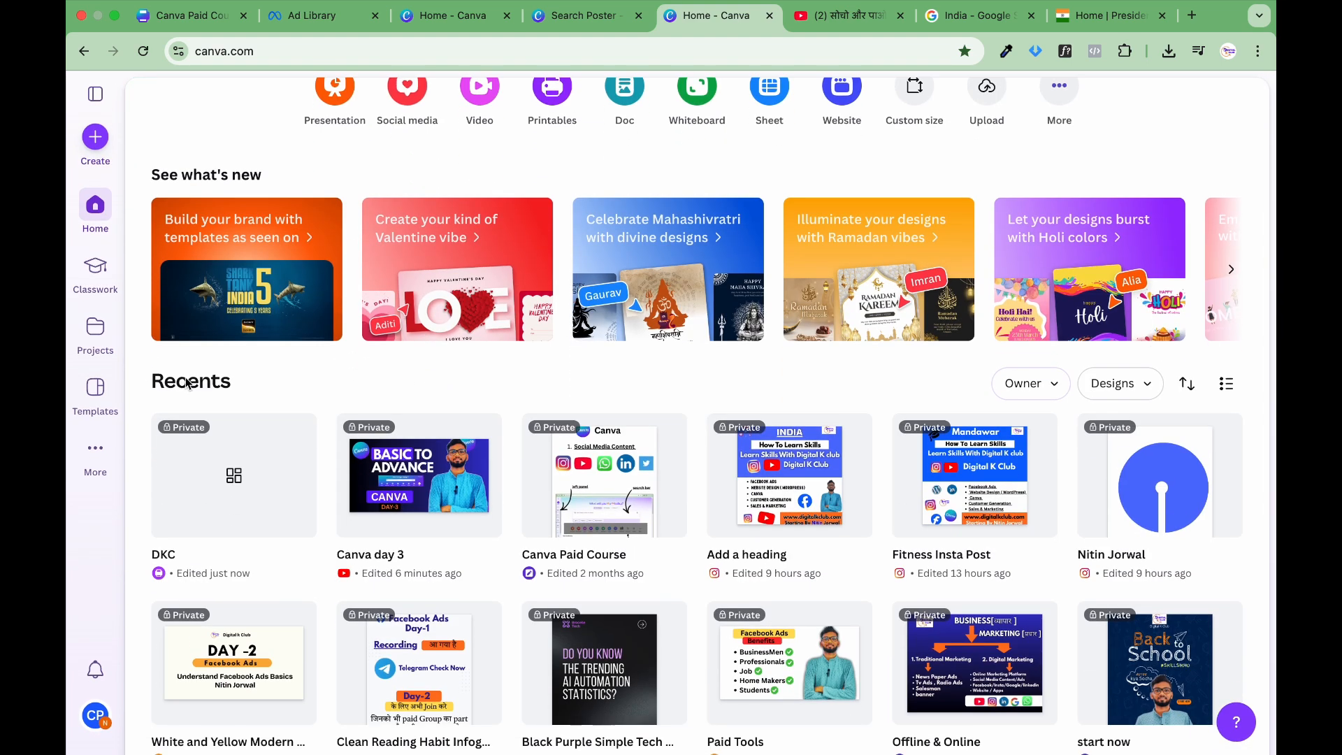
left_click(259, 481)
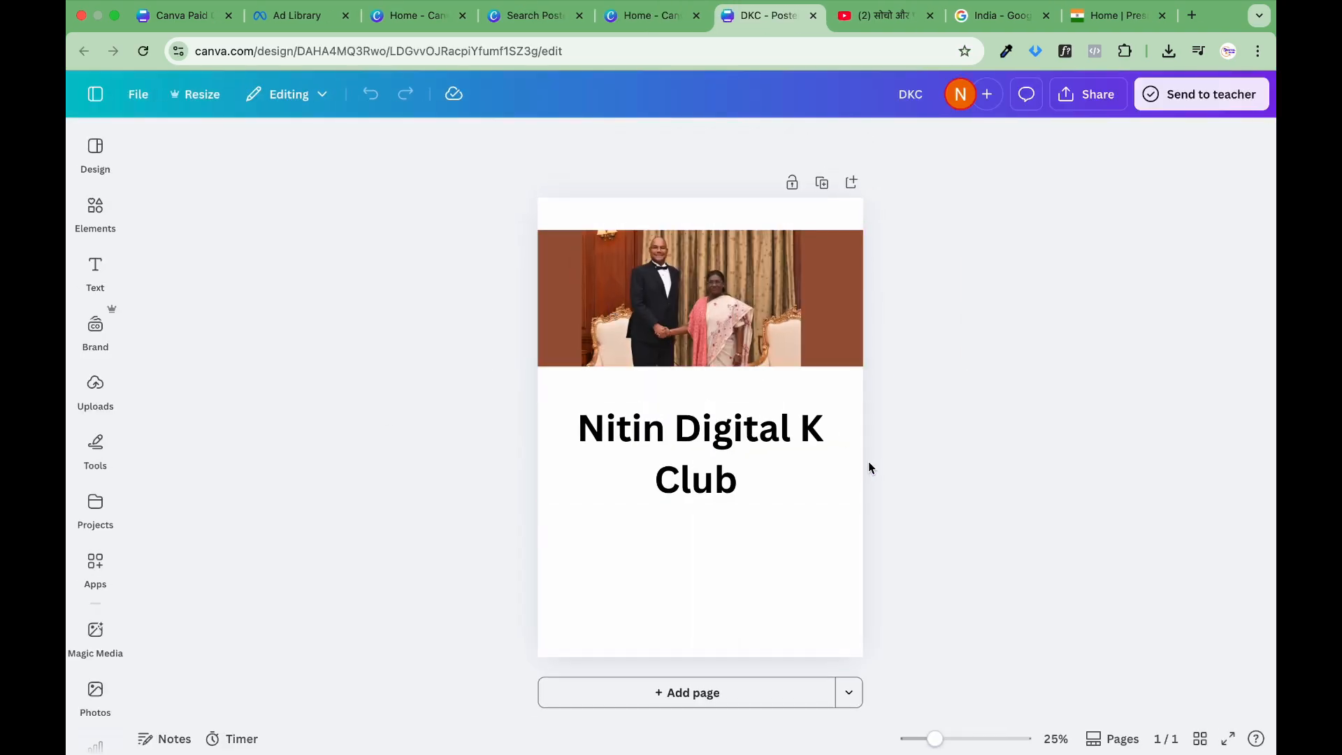
Step: Go back from the DKC poster to the home page and look through the recent designs
left_click(95, 94)
left_click(101, 207)
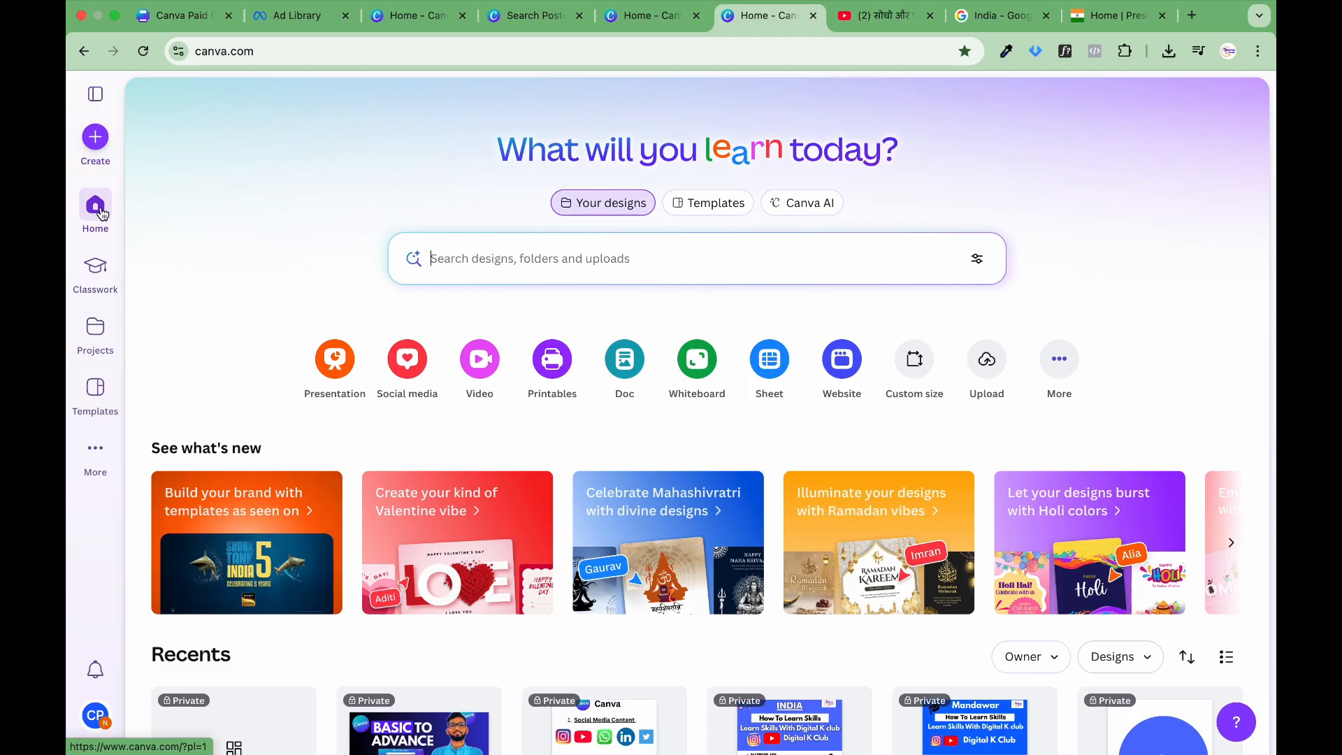
scroll(102, 213, "down", 2)
scroll(314, 392, "down", 4)
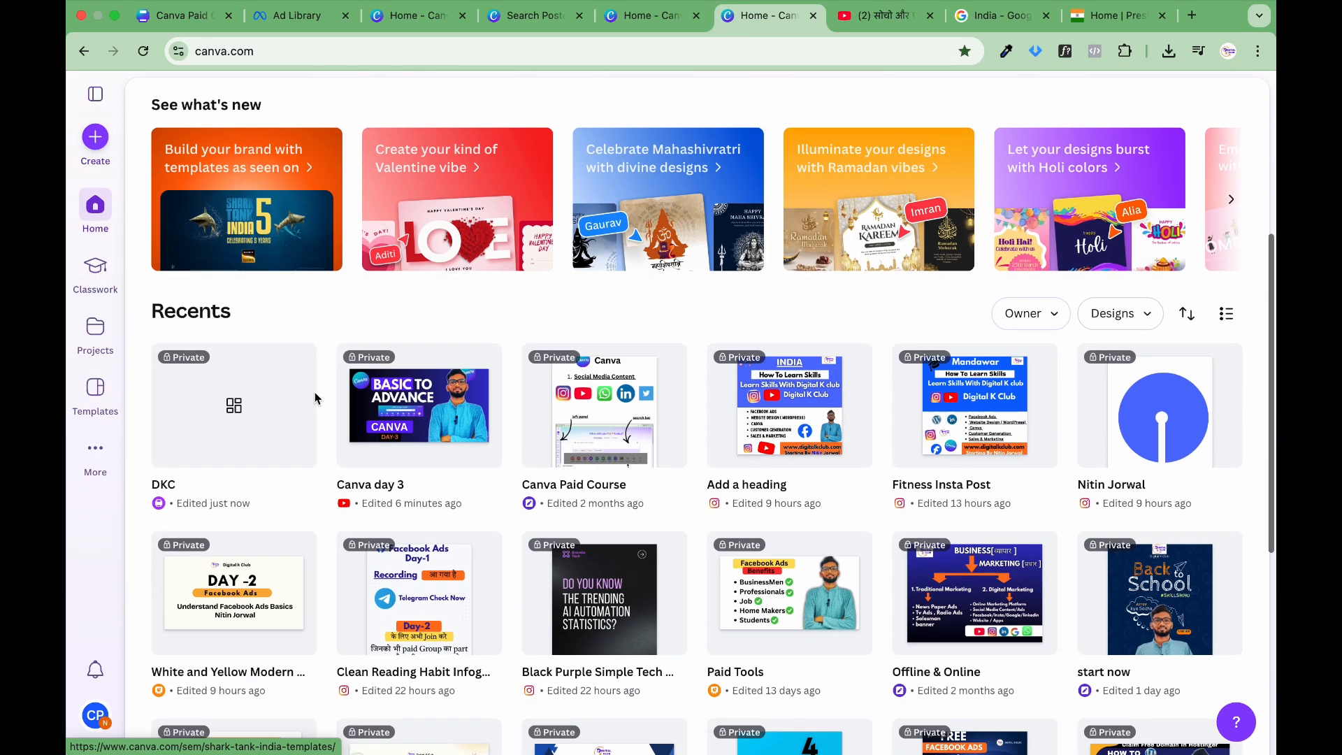
scroll(280, 412, "up", 6)
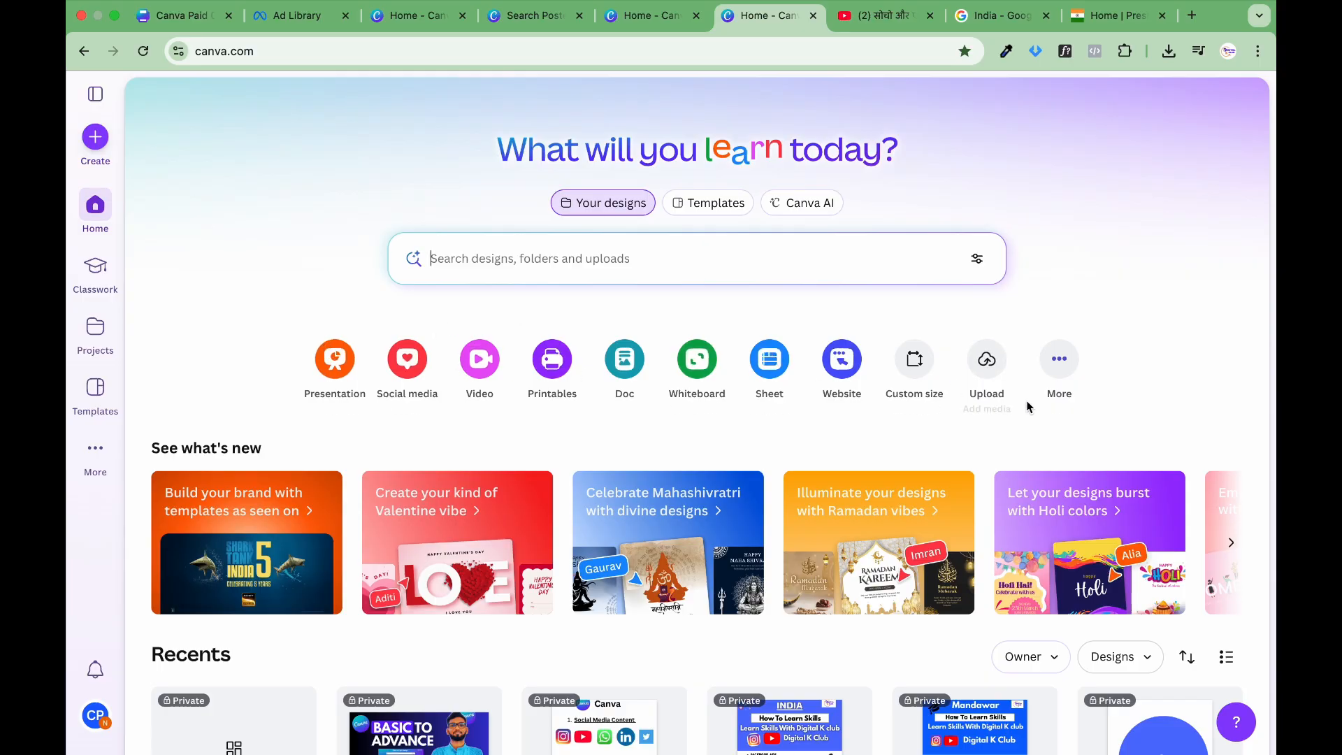
Step: Open the Printables category for creating a design and browse its popular print templates
left_click(552, 360)
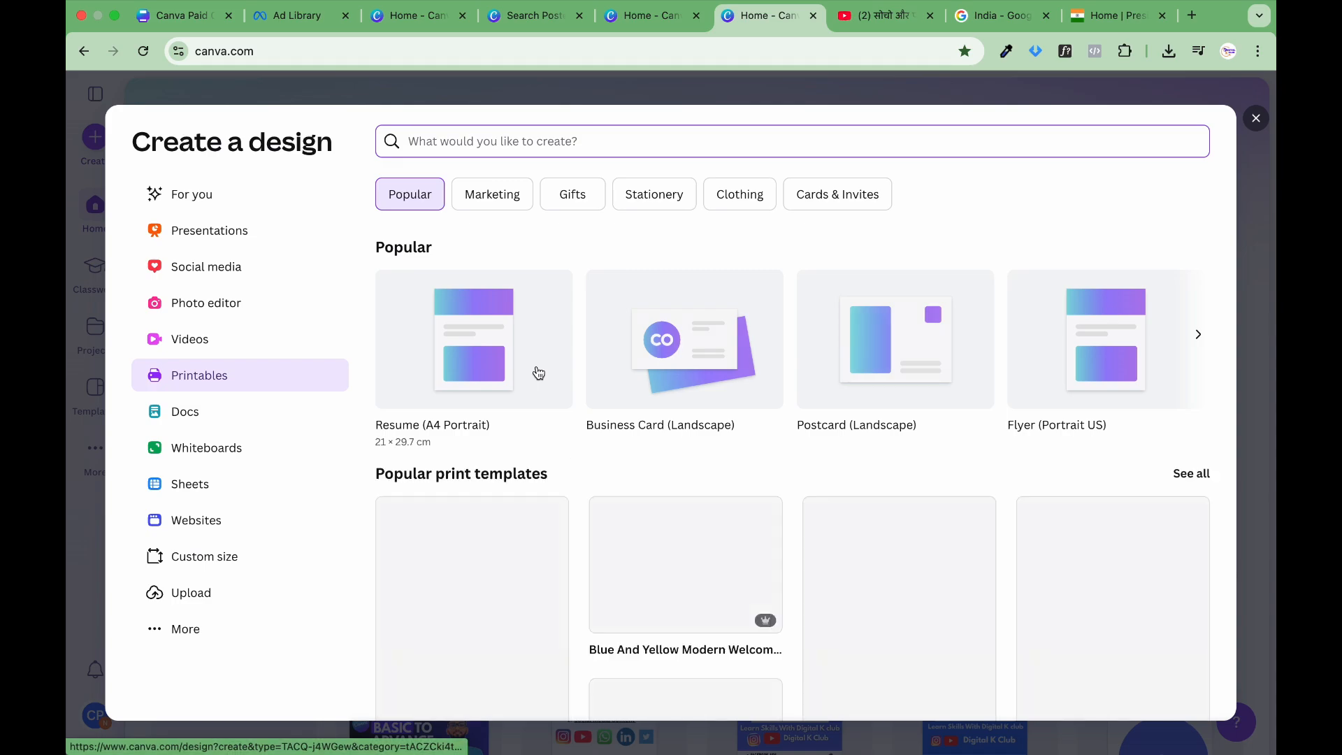
scroll(538, 373, "down", 2)
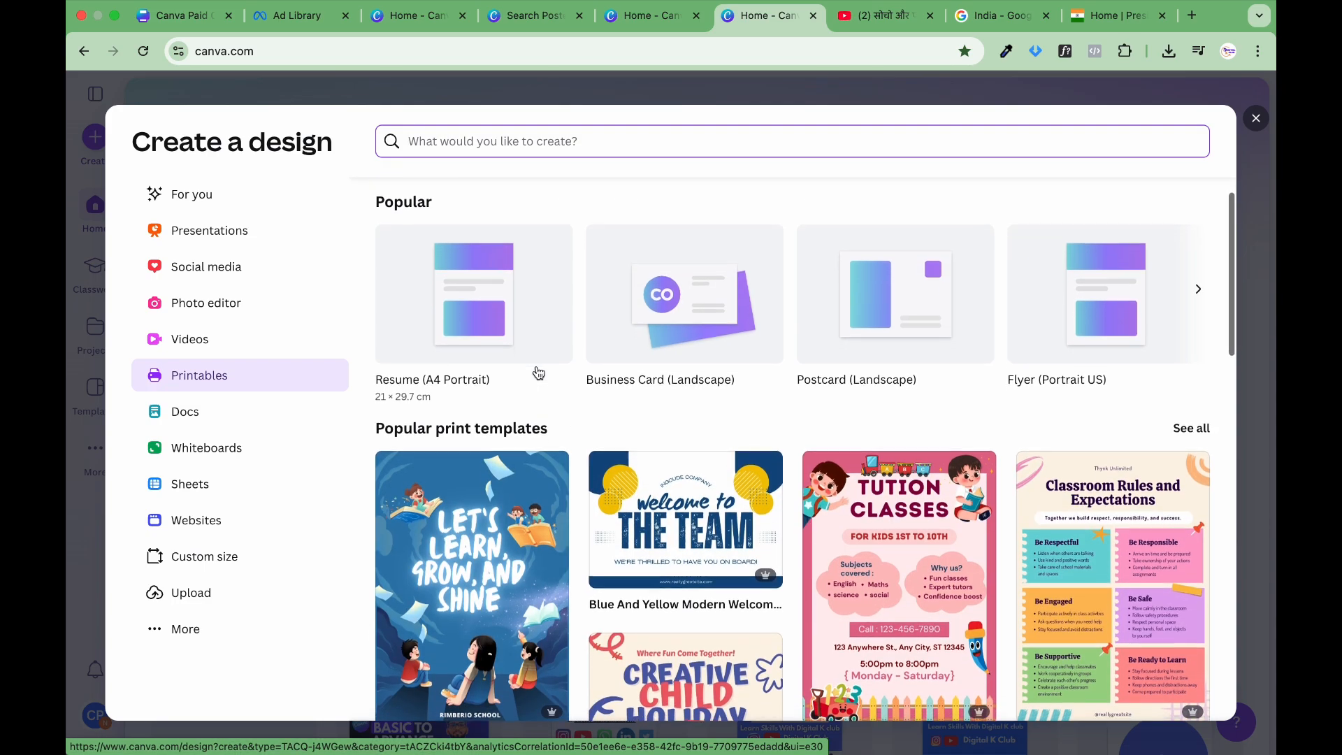
scroll(538, 373, "down", 10)
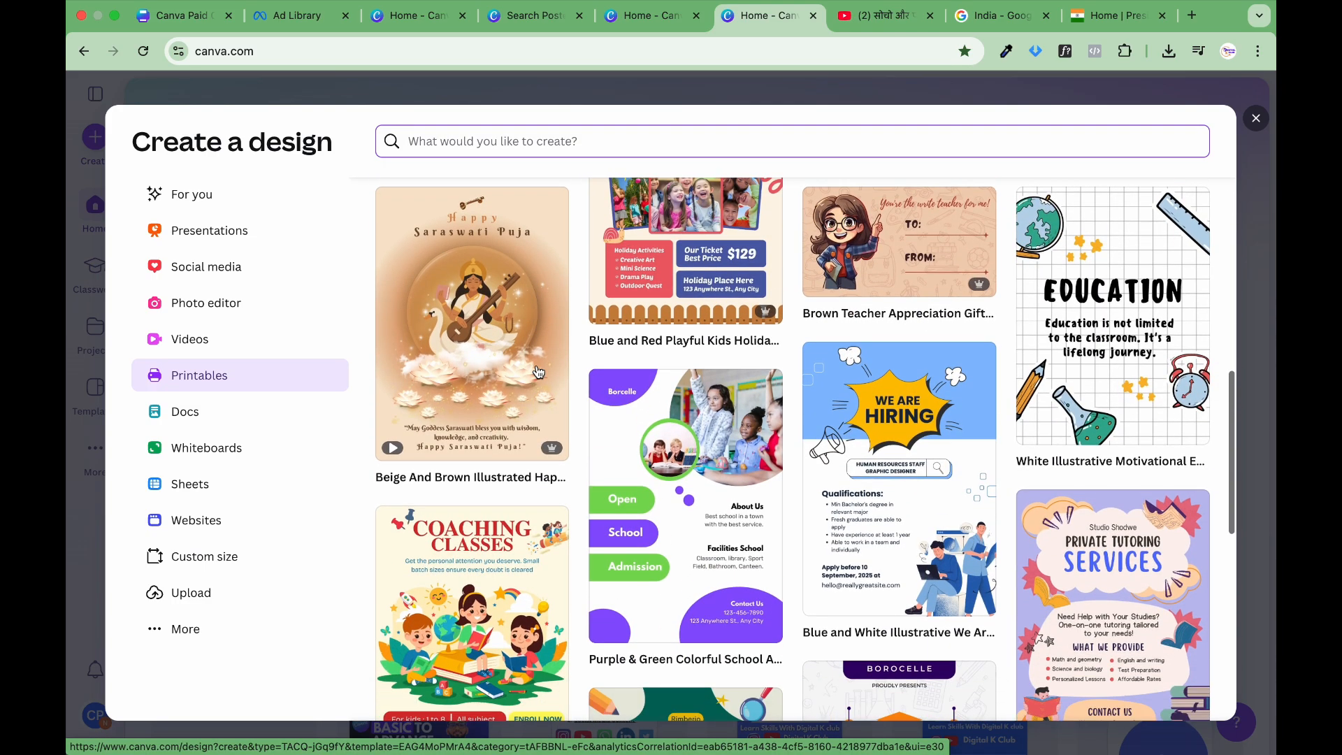
scroll(538, 373, "down", 6)
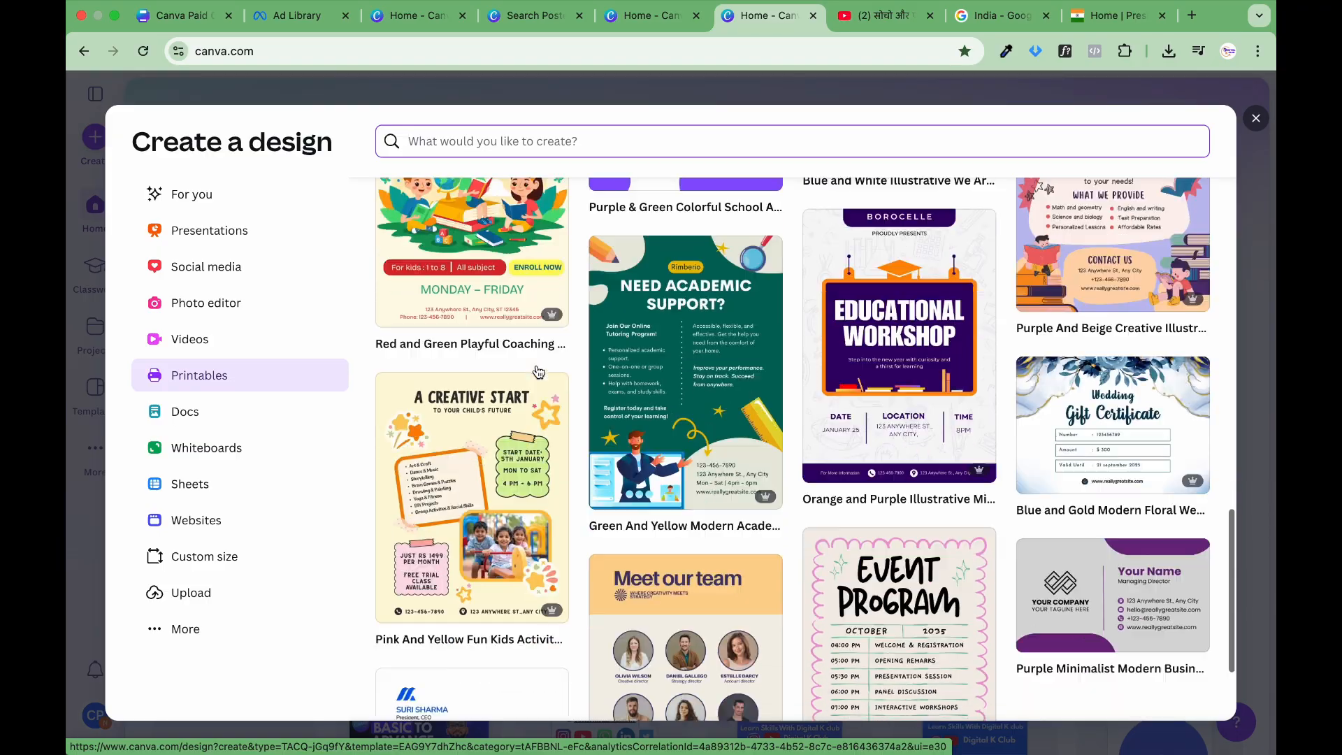
scroll(538, 373, "down", 2)
scroll(539, 373, "up", 18)
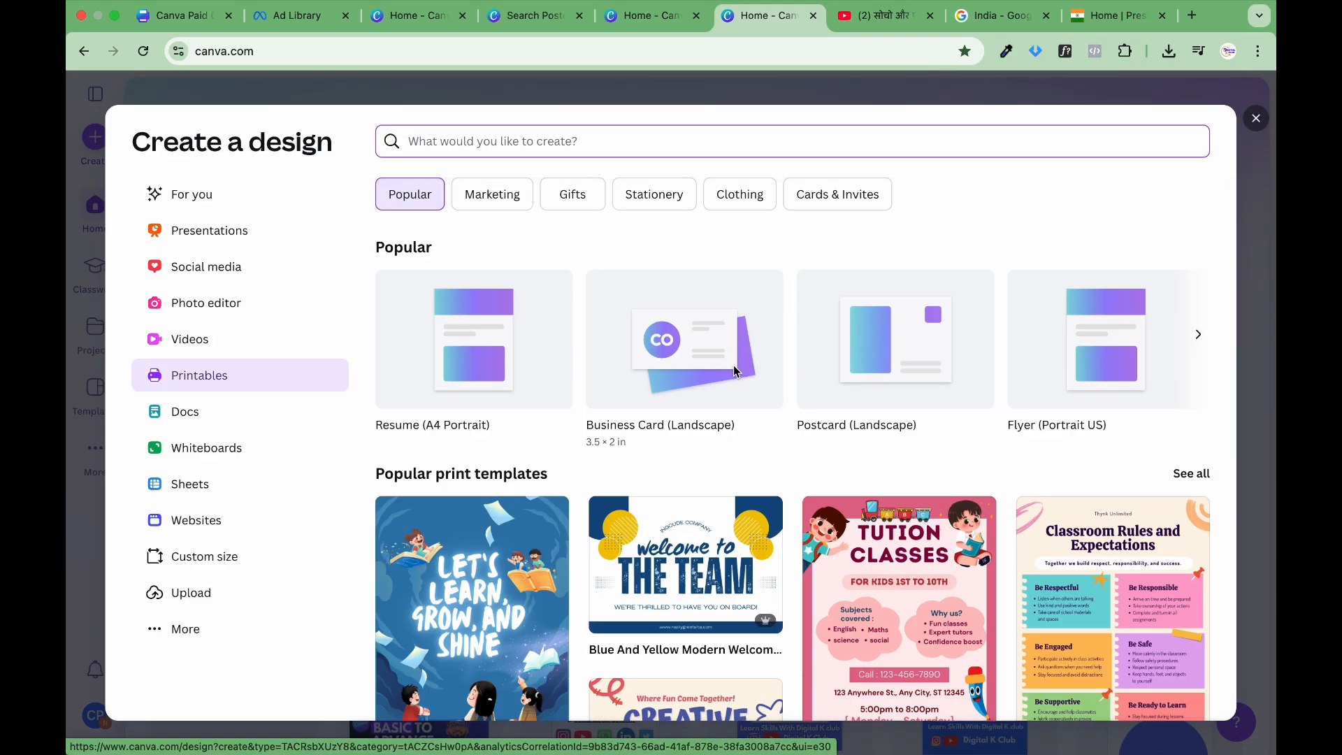
Step: Look through the popular printable formats and create a blank Postcard (Landscape) design of 148 × 105 mm
scroll(957, 367, "right", 4)
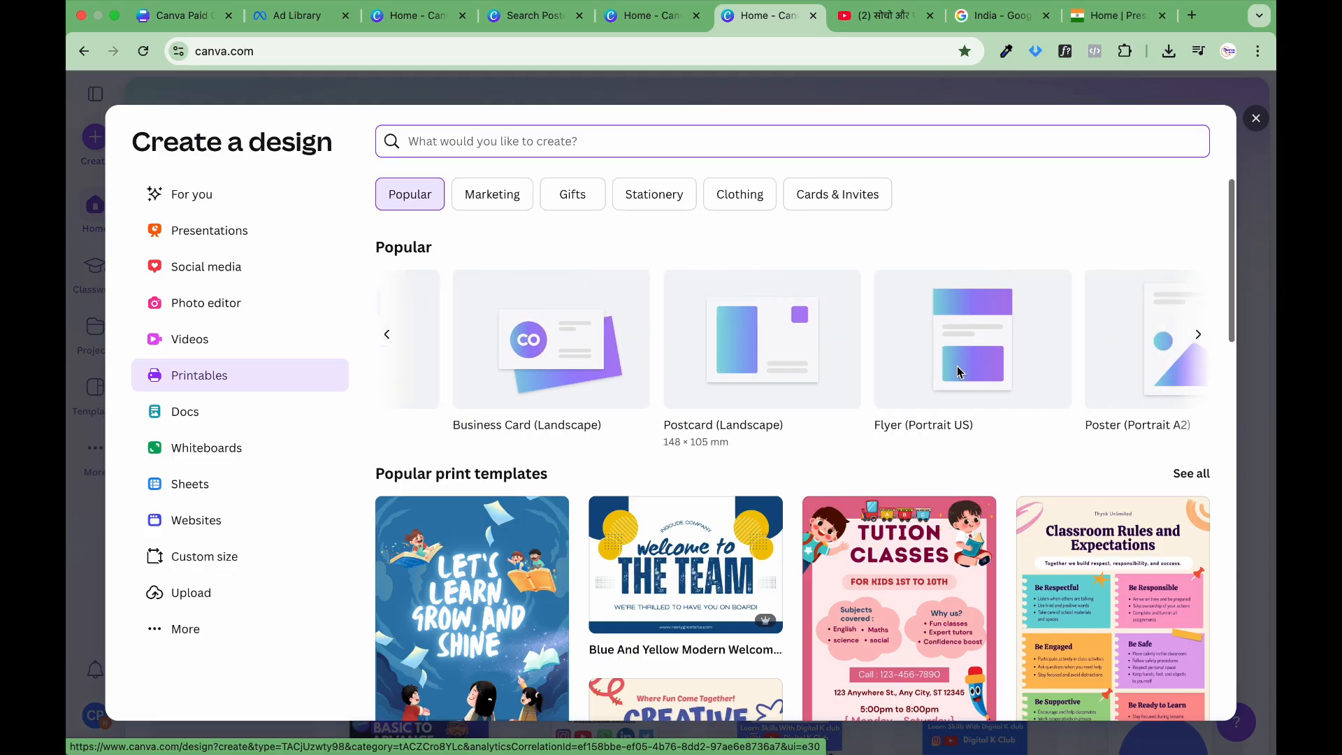
scroll(958, 367, "left", 2)
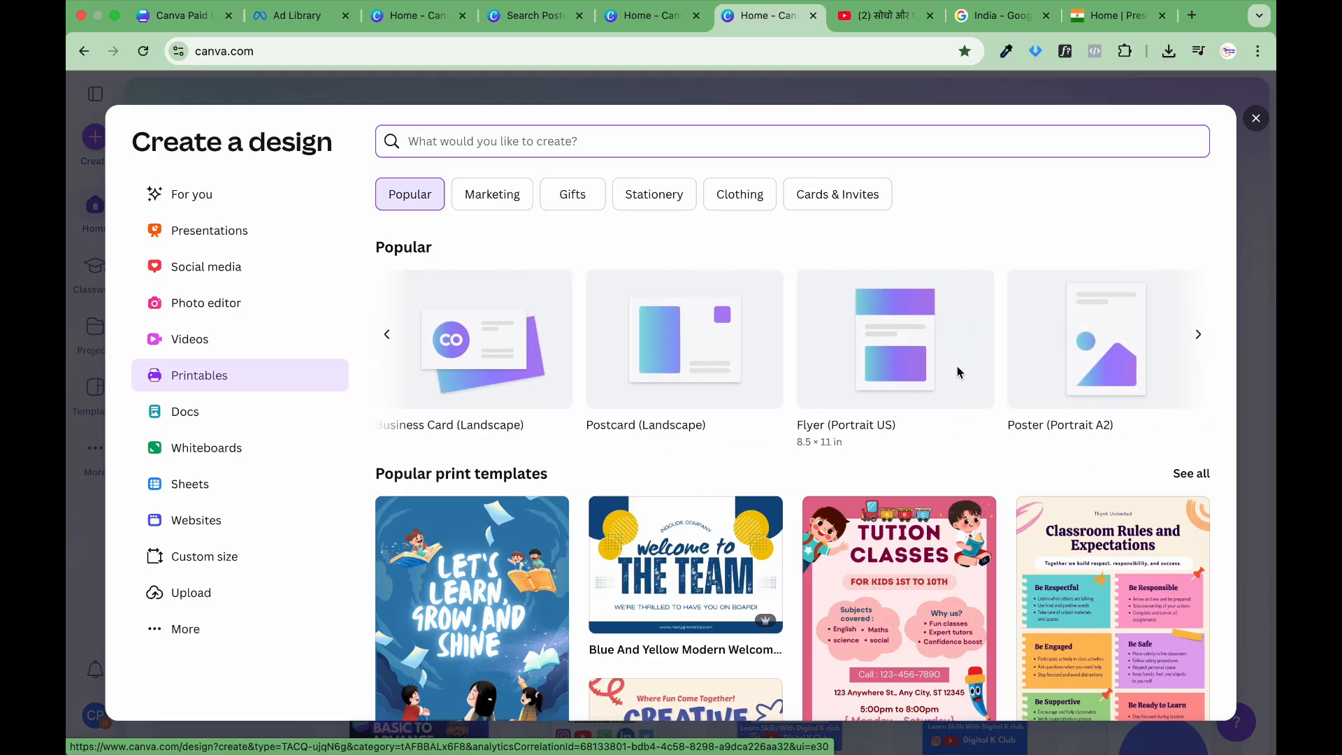
scroll(957, 367, "right", 5)
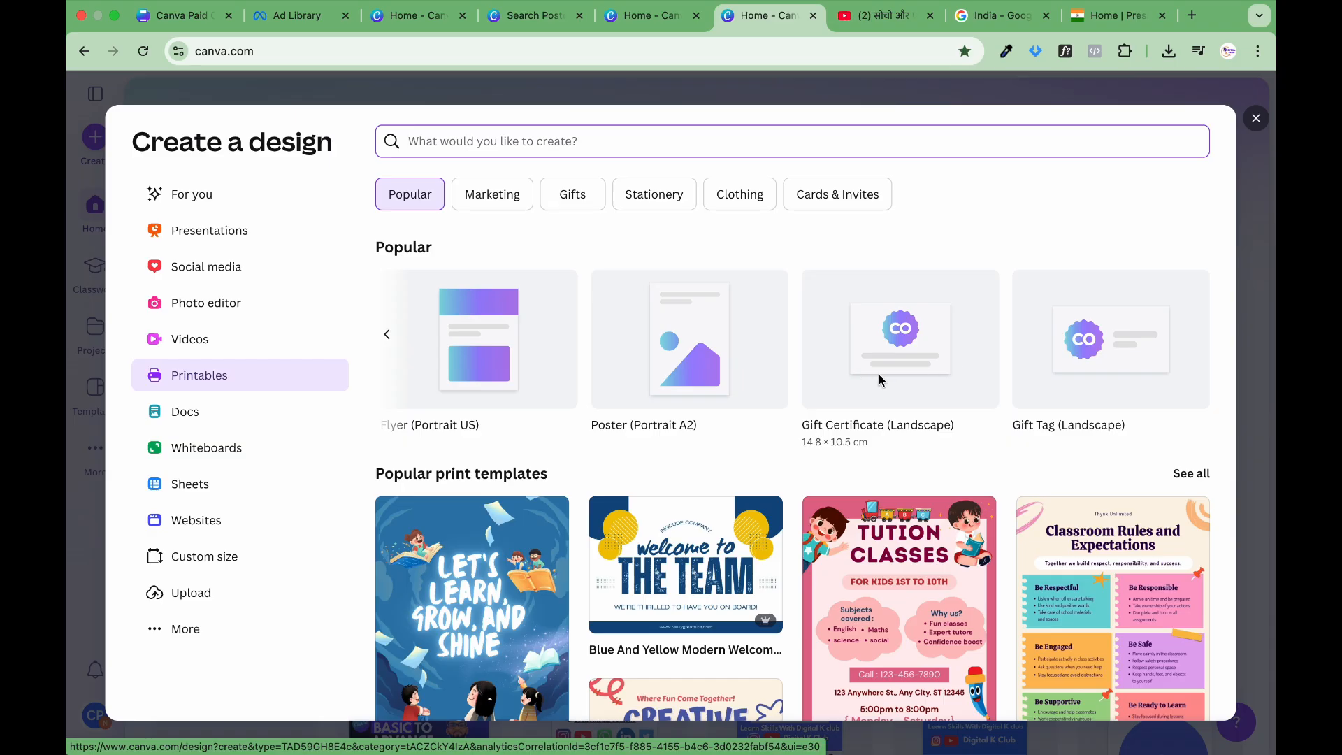
scroll(695, 360, "left", 5)
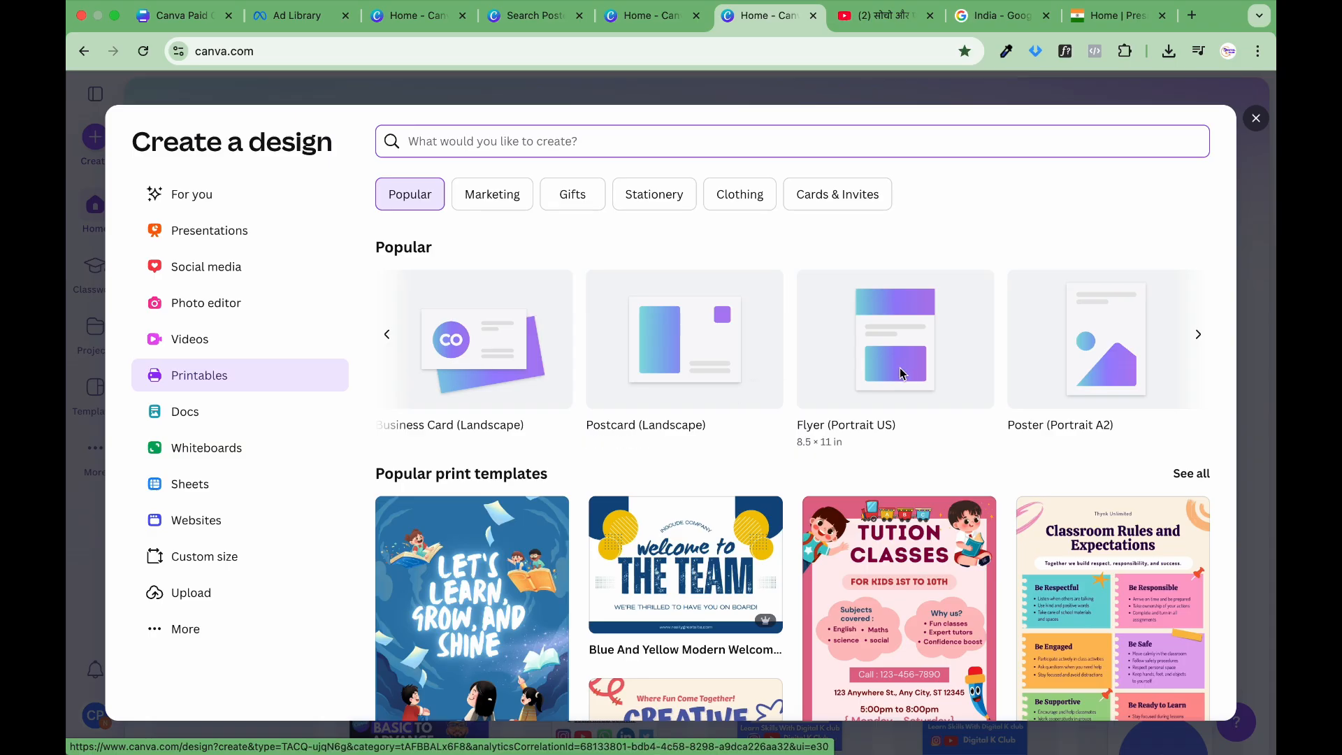
left_click(752, 374)
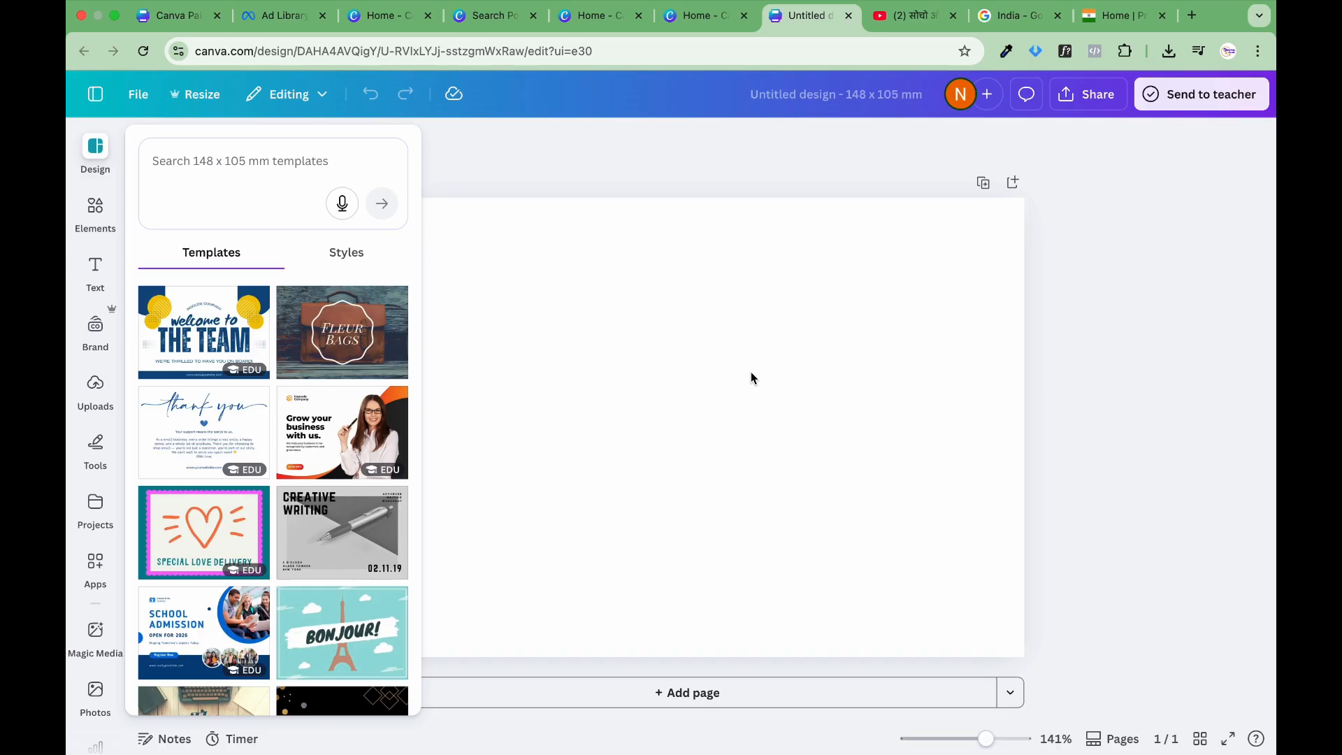
Step: Browse the 148 x 105 mm templates offered for the blank postcard
scroll(338, 467, "down", 5)
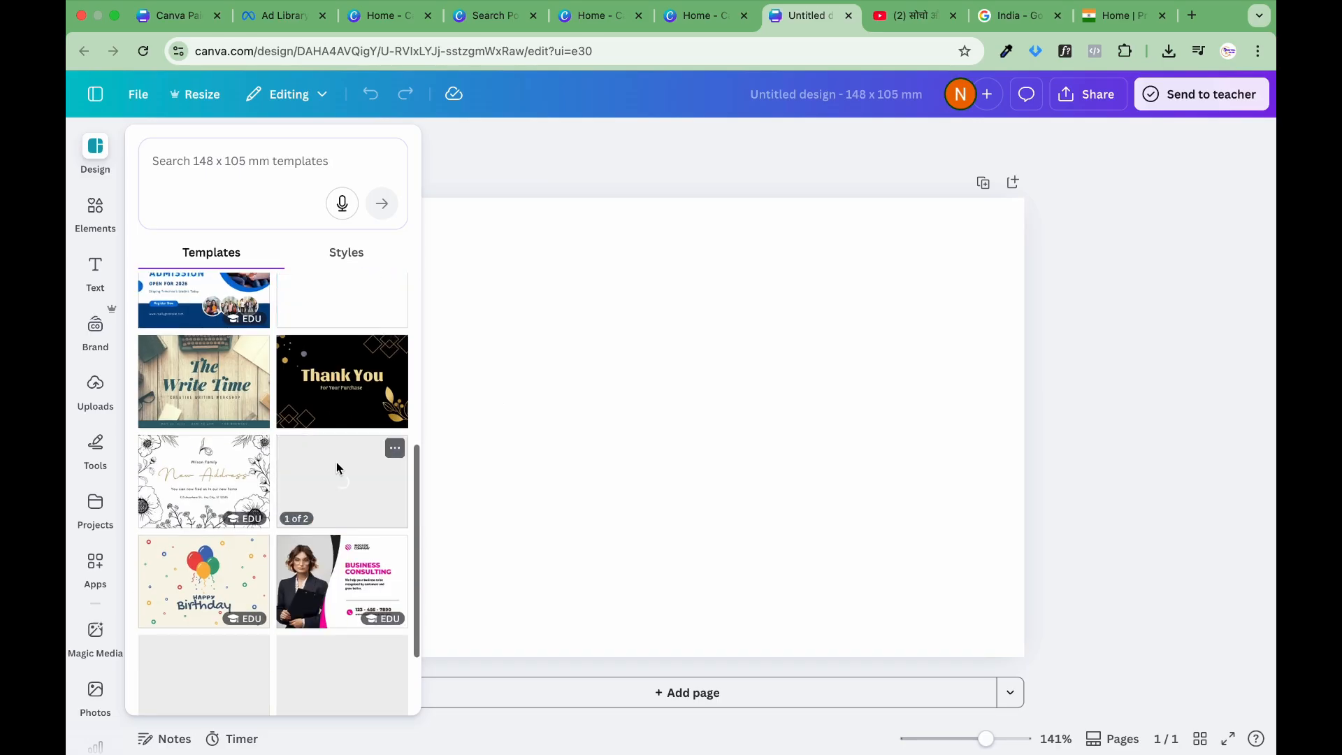
scroll(338, 467, "down", 4)
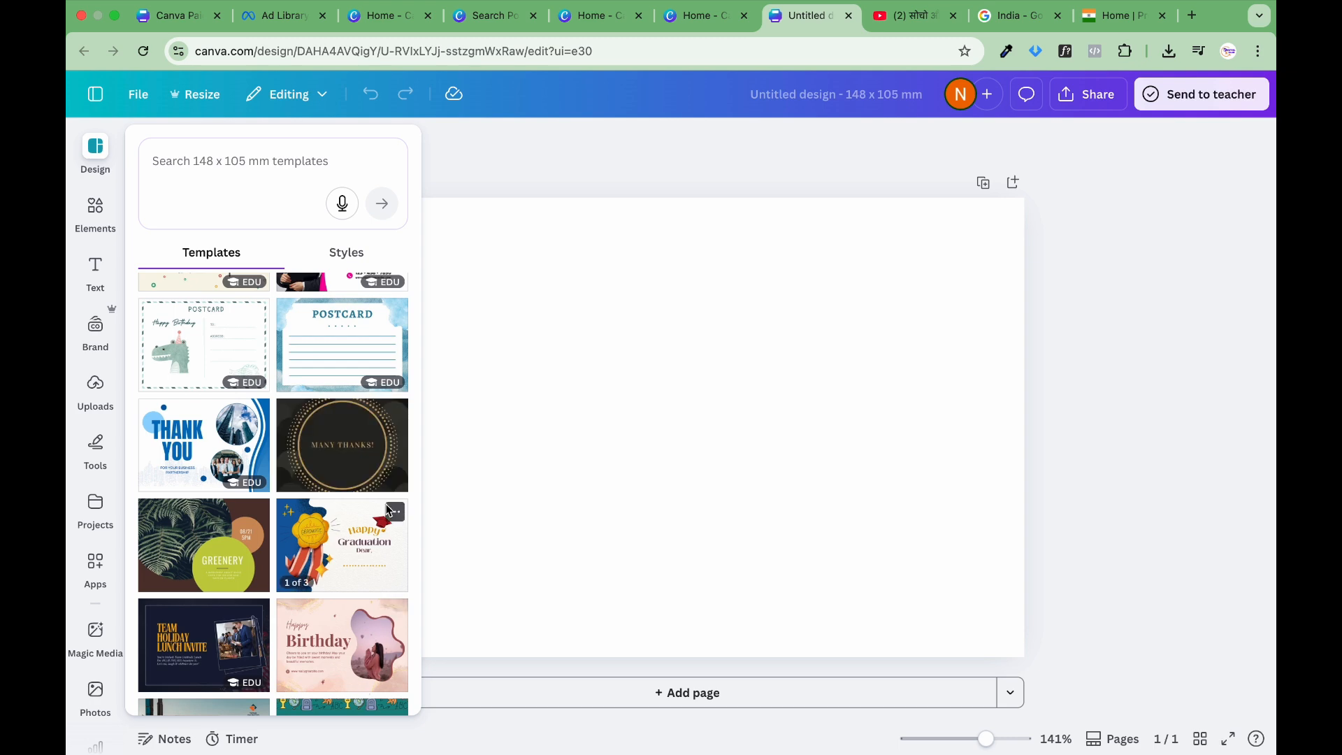
scroll(299, 558, "down", 6)
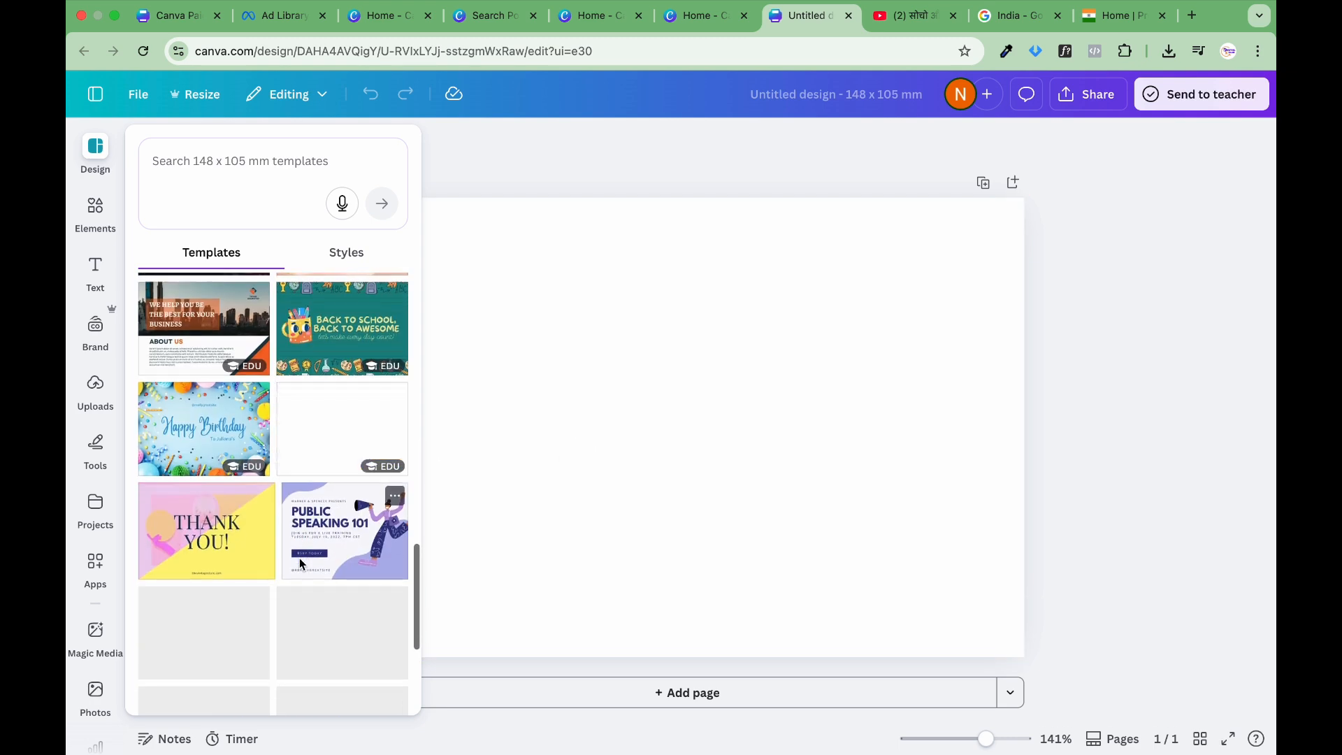
scroll(299, 558, "down", 1)
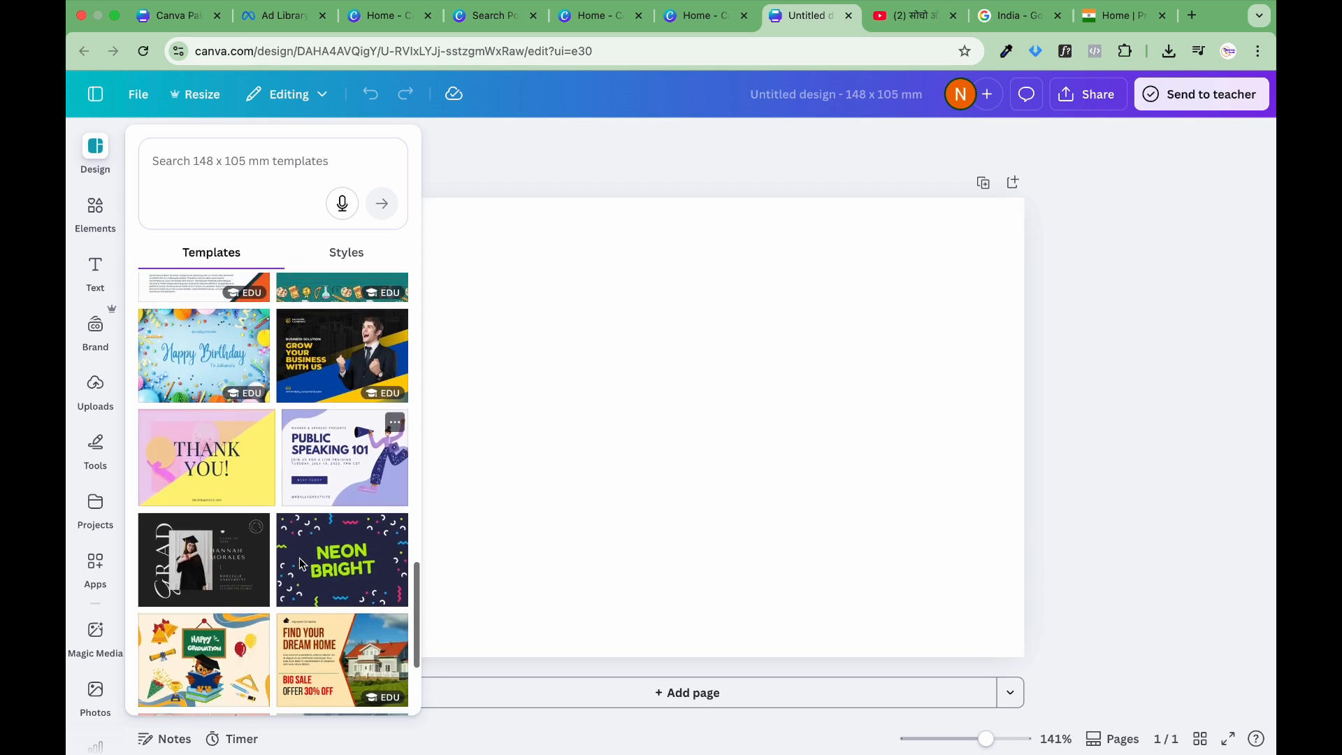
scroll(301, 563, "down", 1)
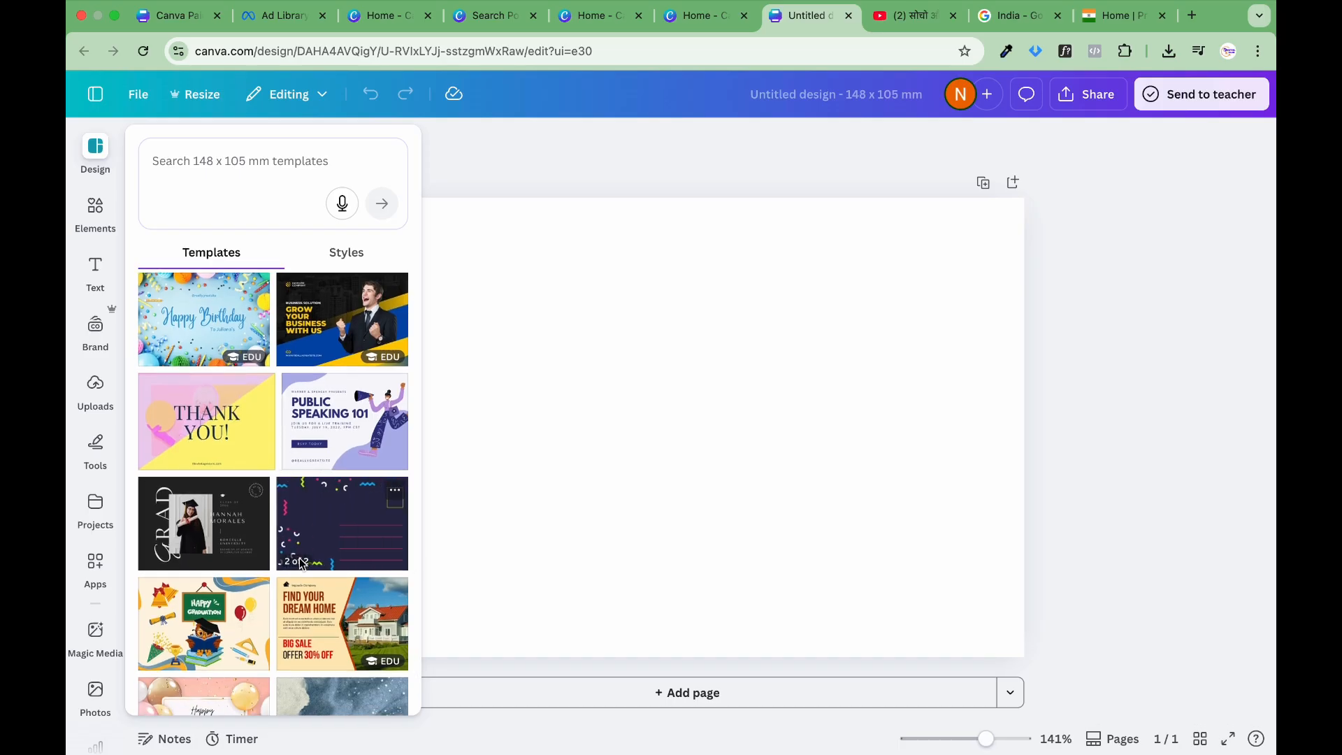
scroll(302, 563, "down", 2)
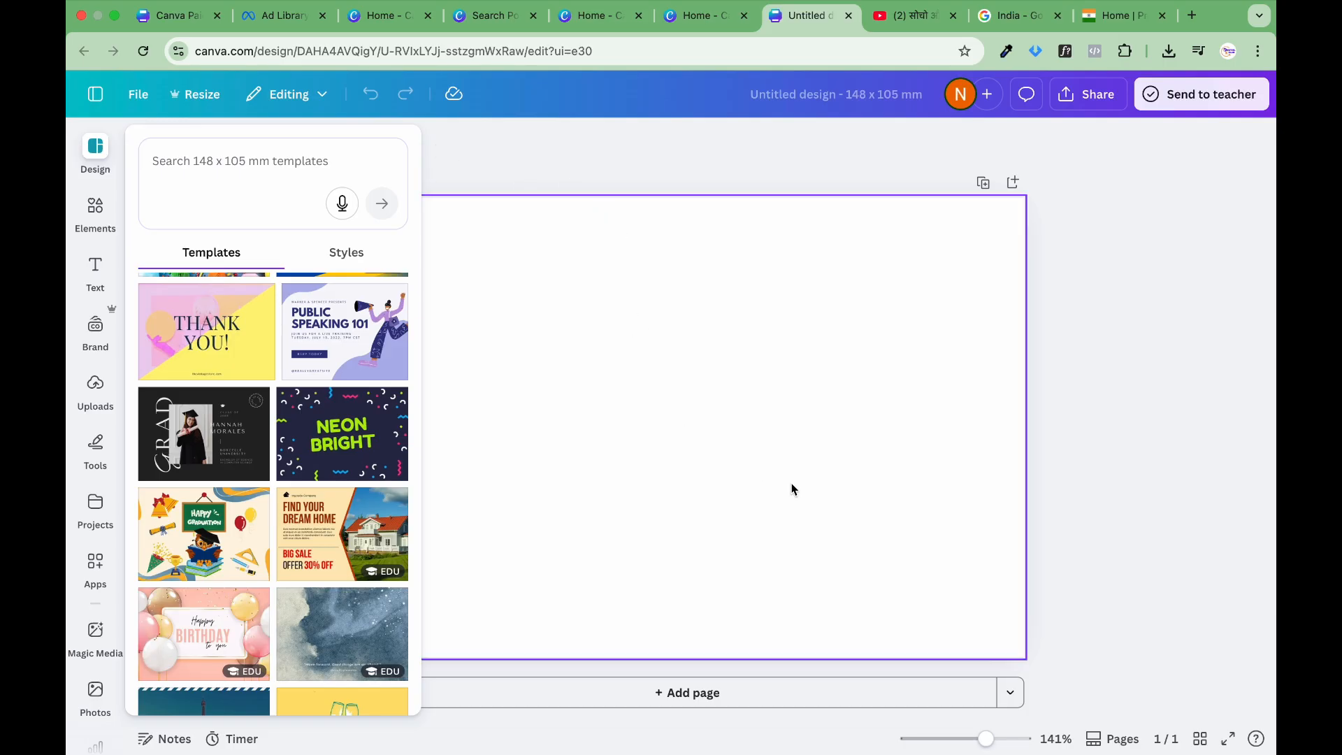
Step: Apply the "Welcome to the team" front page of the Blue And Yellow Modern Welcome To Team Postcard template to the blank postcard
left_click(801, 397)
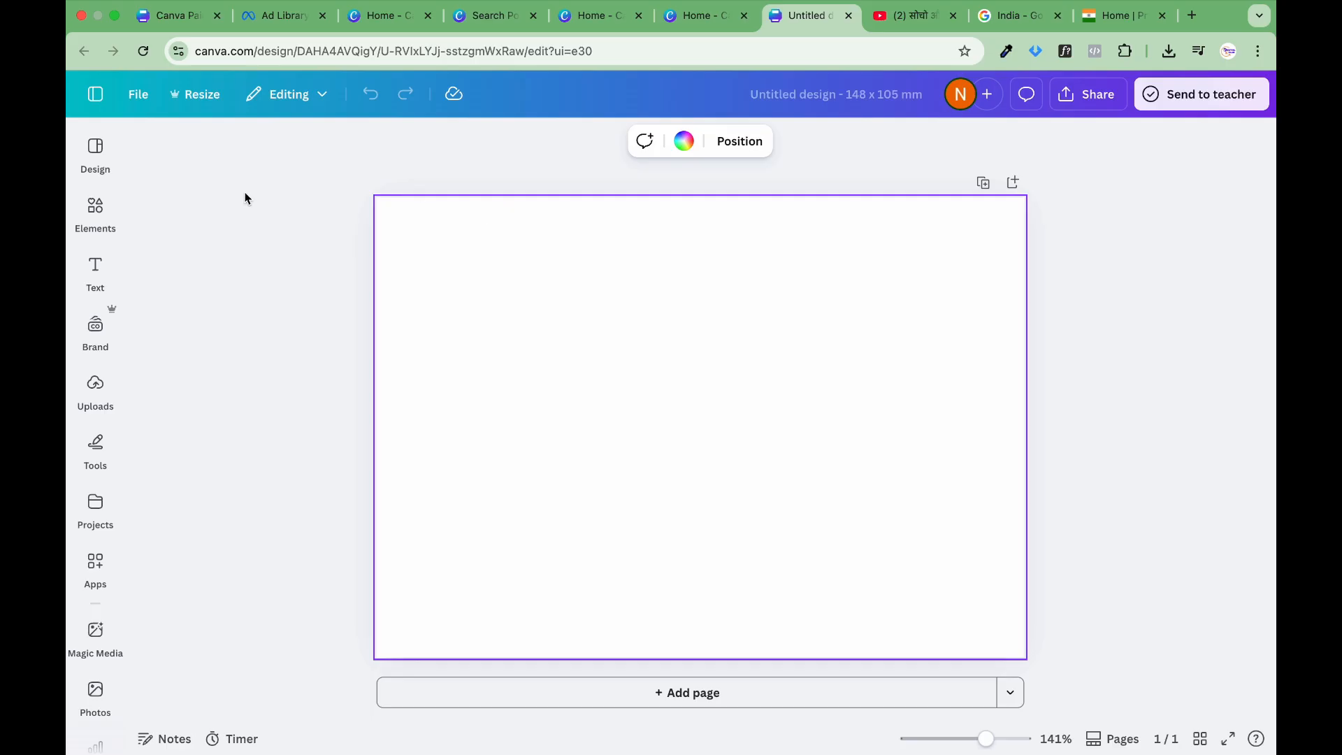
left_click(98, 162)
scroll(266, 402, "down", 15)
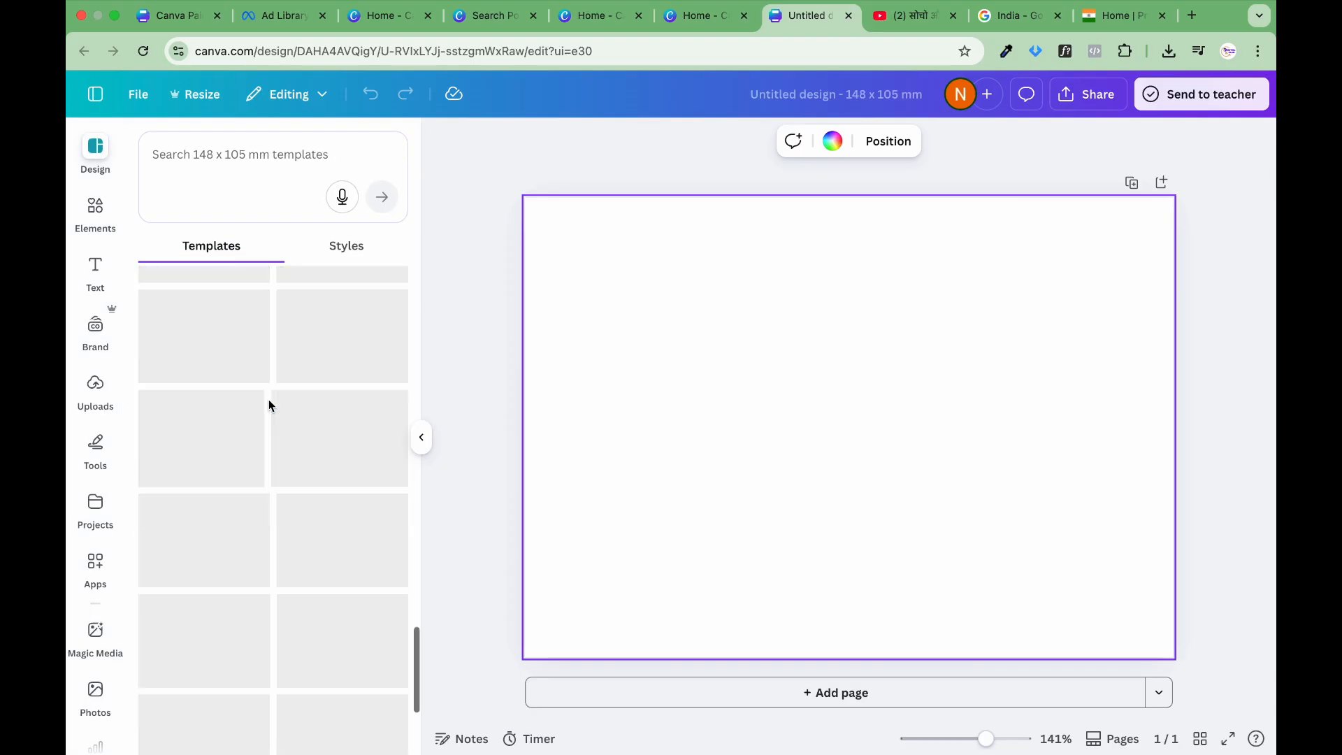
scroll(270, 405, "up", 10)
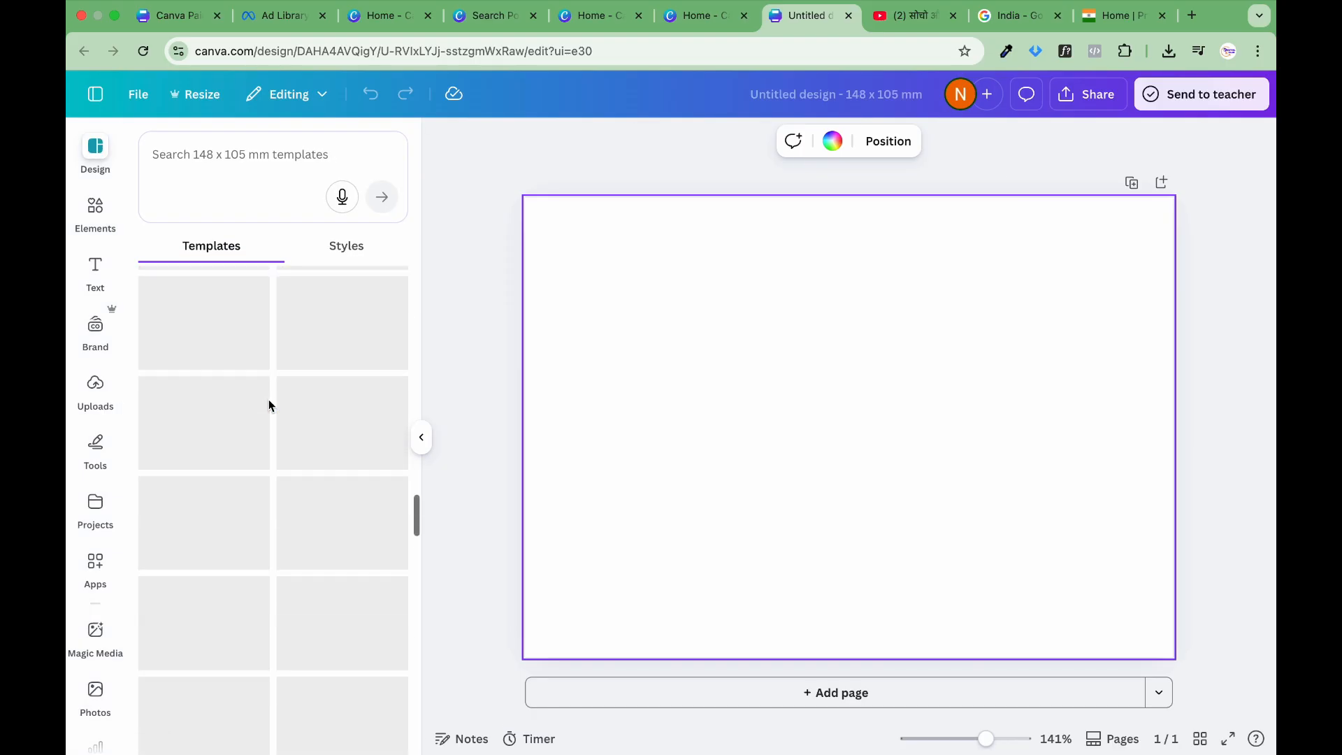
scroll(270, 406, "up", 2)
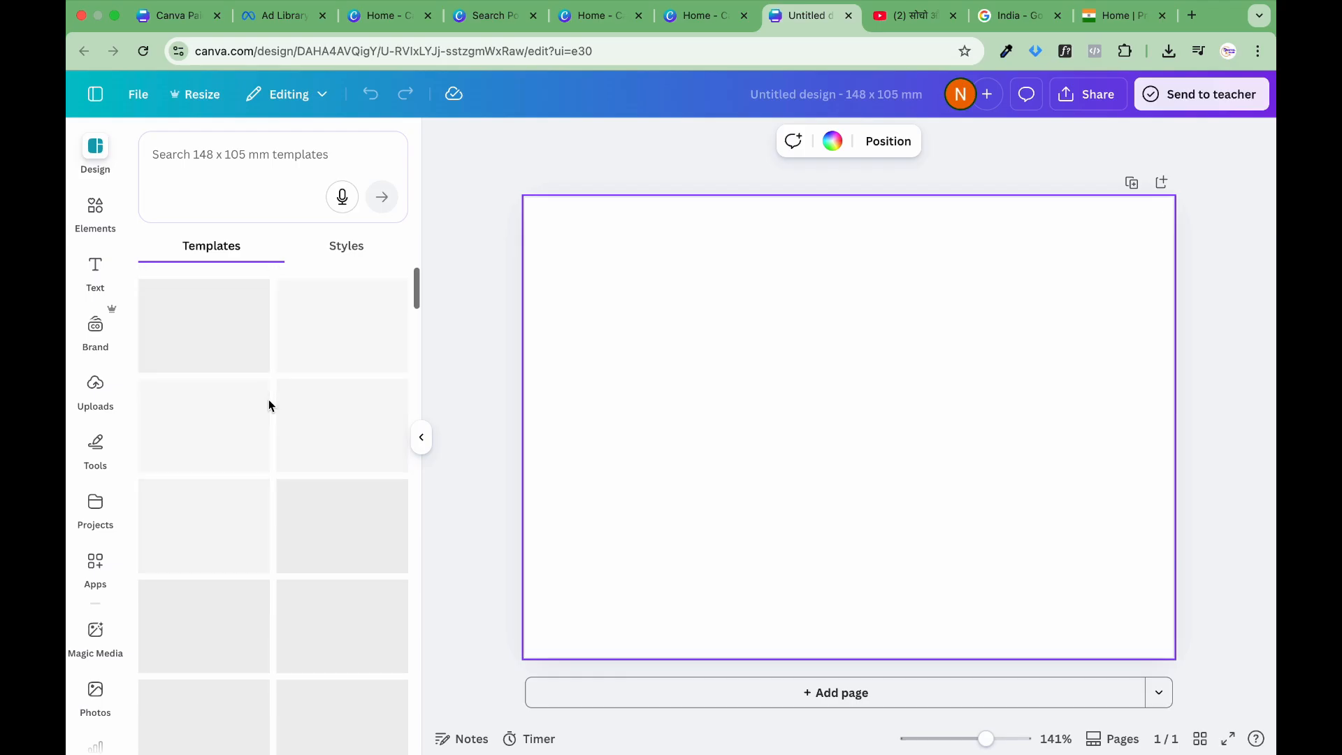
left_click(442, 233)
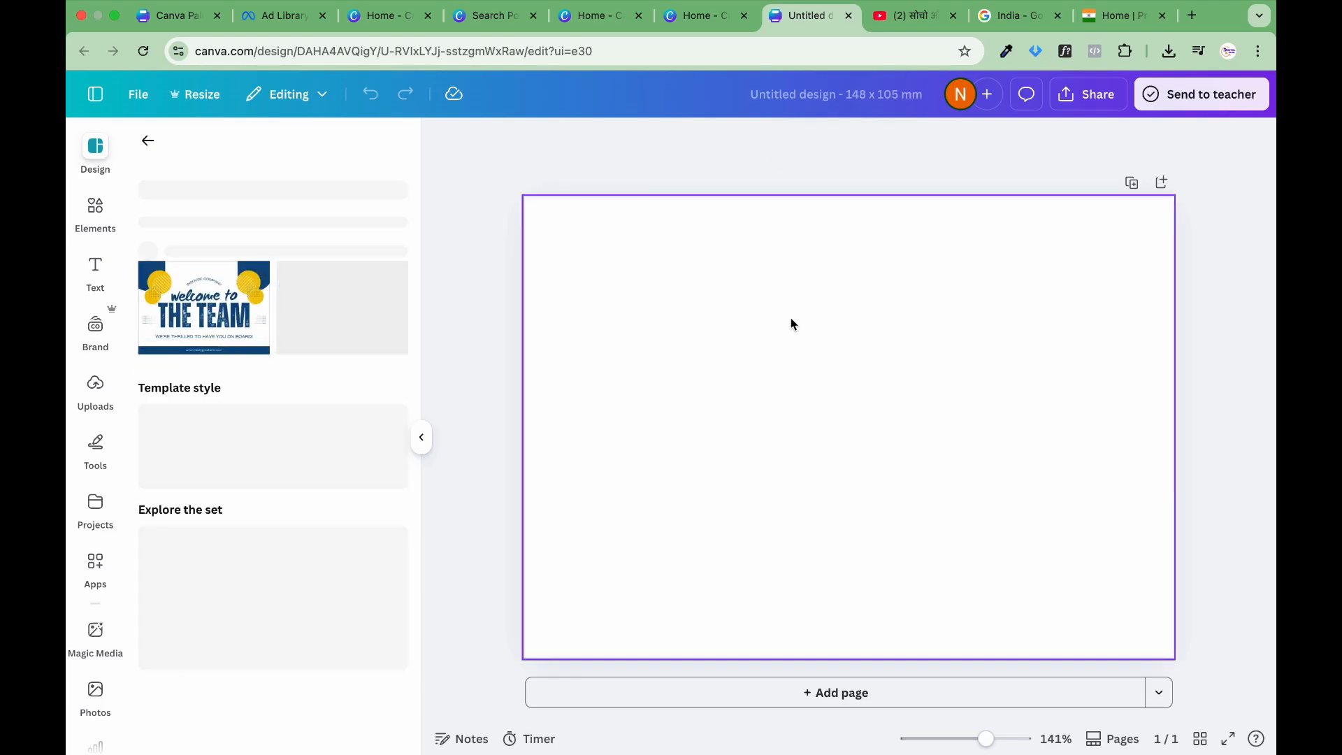
left_click(333, 439)
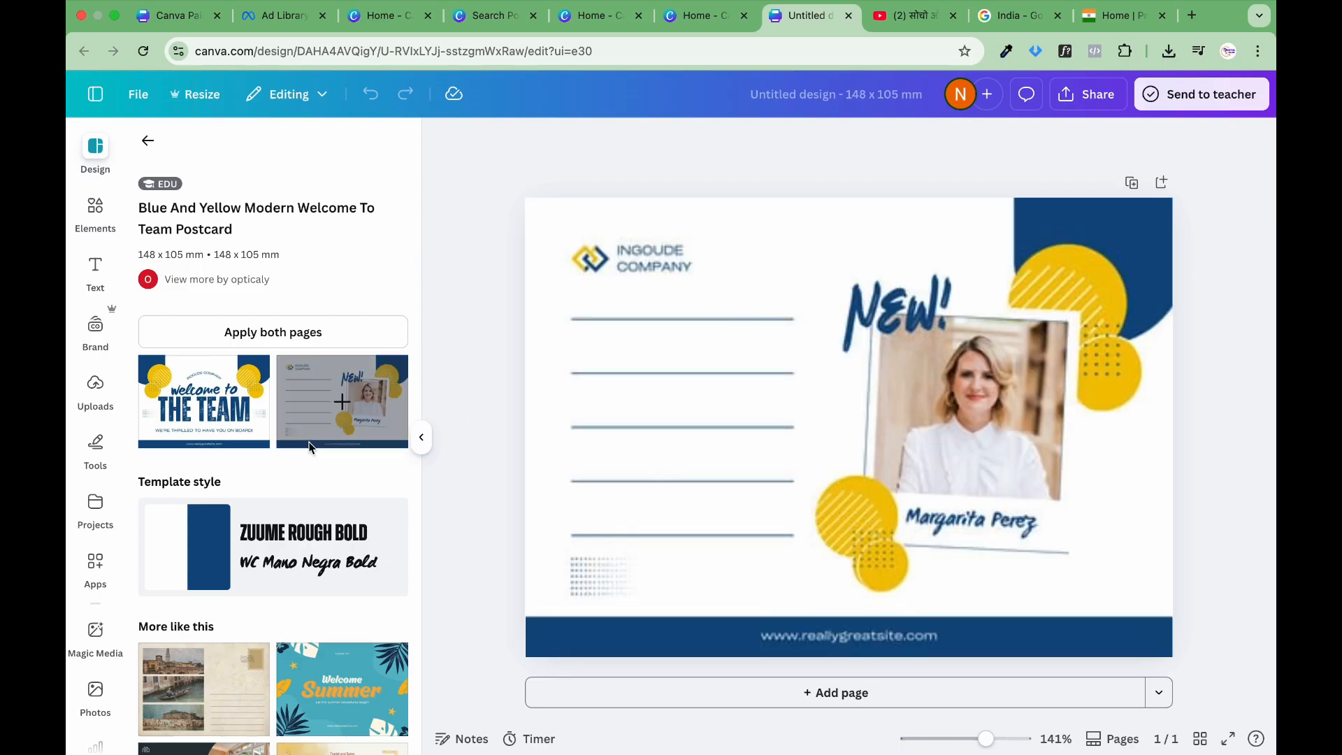
left_click(233, 393)
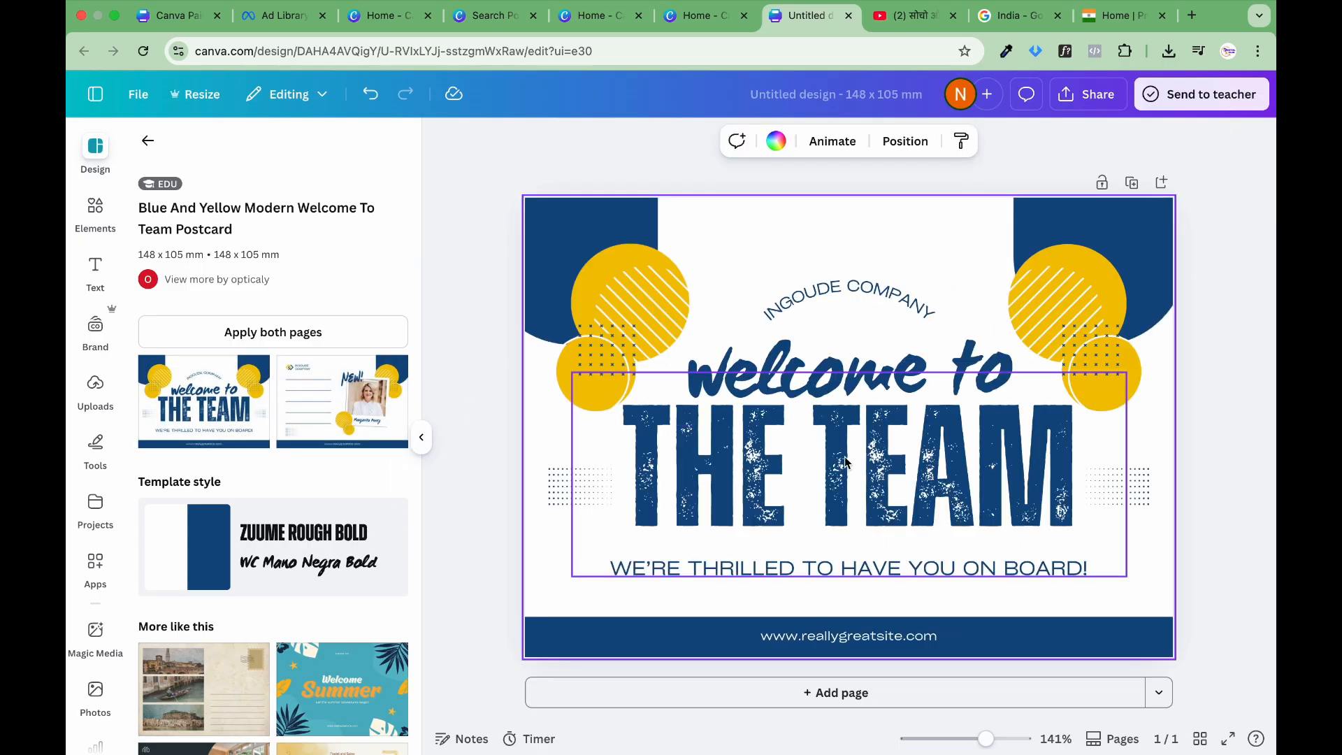
Step: Try the template's photo back page on the postcard and go back to its "Welcome to the team" front page
left_click(391, 433)
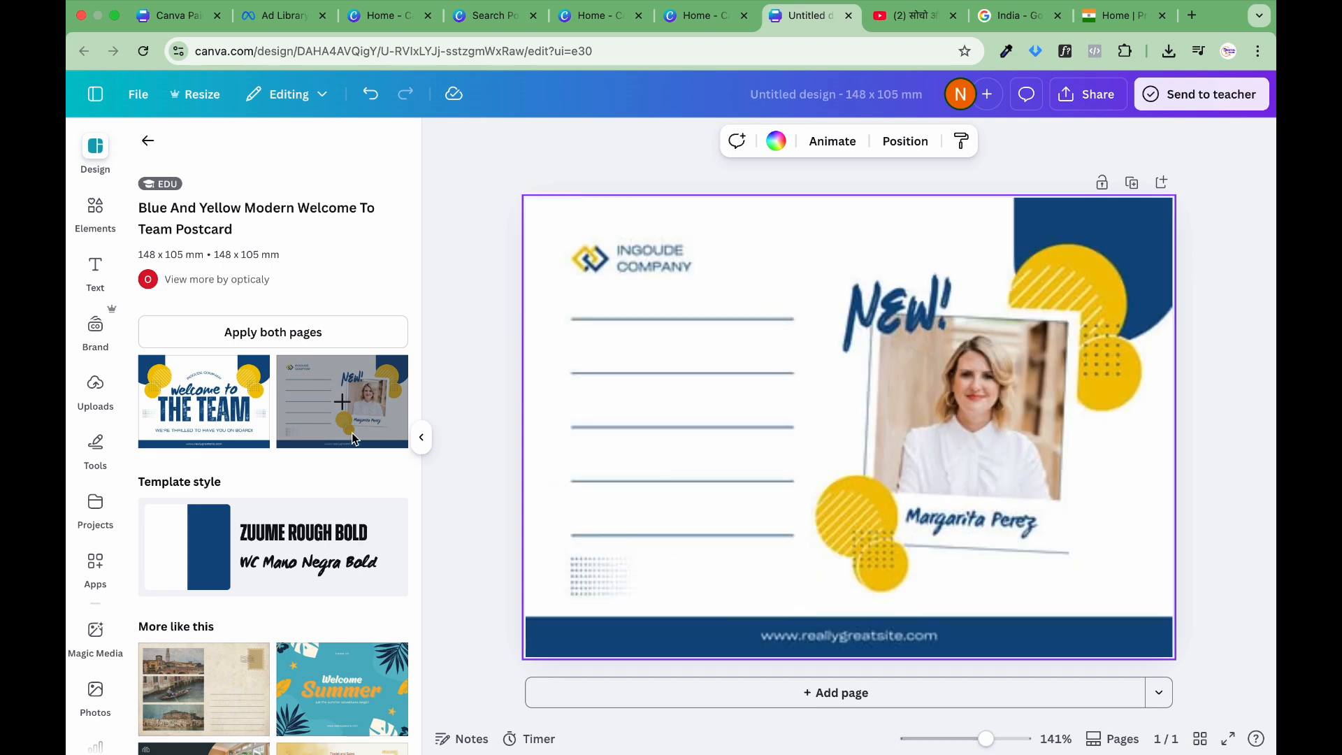
scroll(353, 440, "down", 10)
scroll(354, 439, "down", 5)
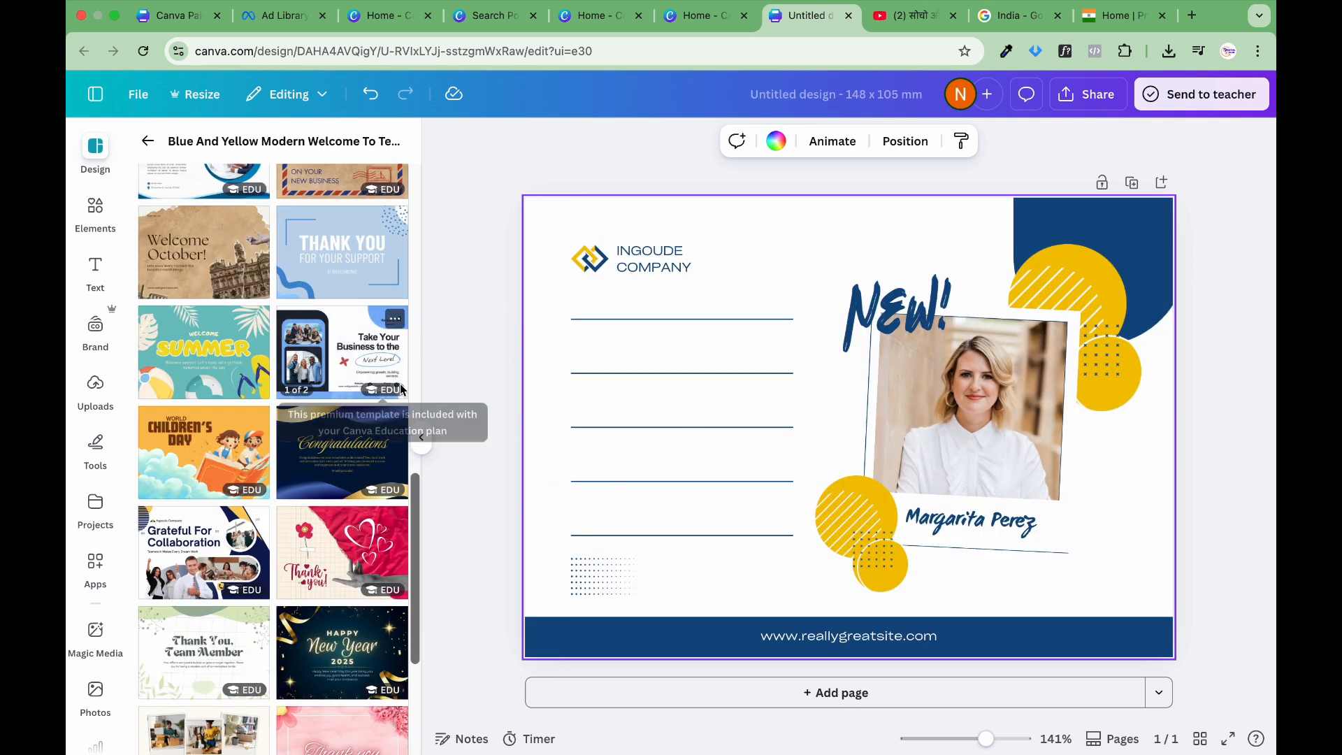
scroll(315, 371, "up", 10)
left_click(205, 369)
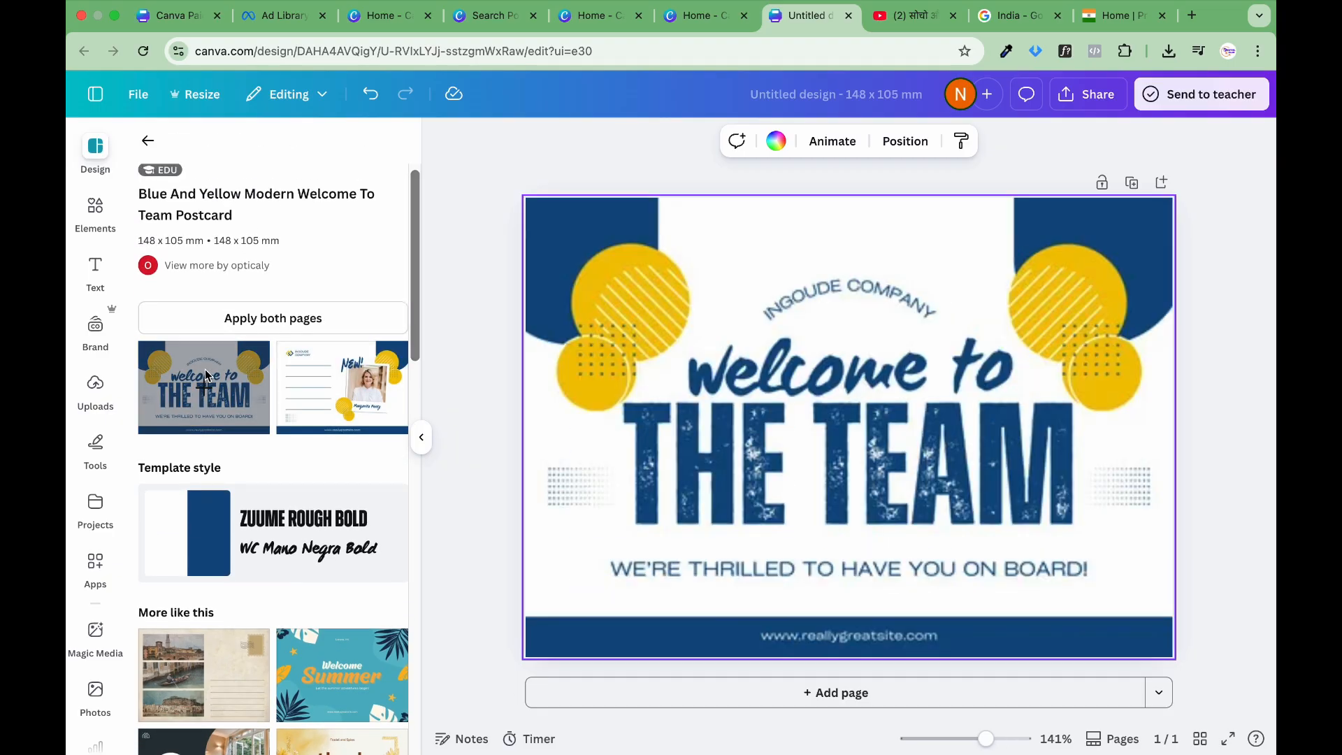
Step: Duplicate the "Welcome to the team" page and add the template's back page with the portrait photo as a new page
left_click(1132, 182)
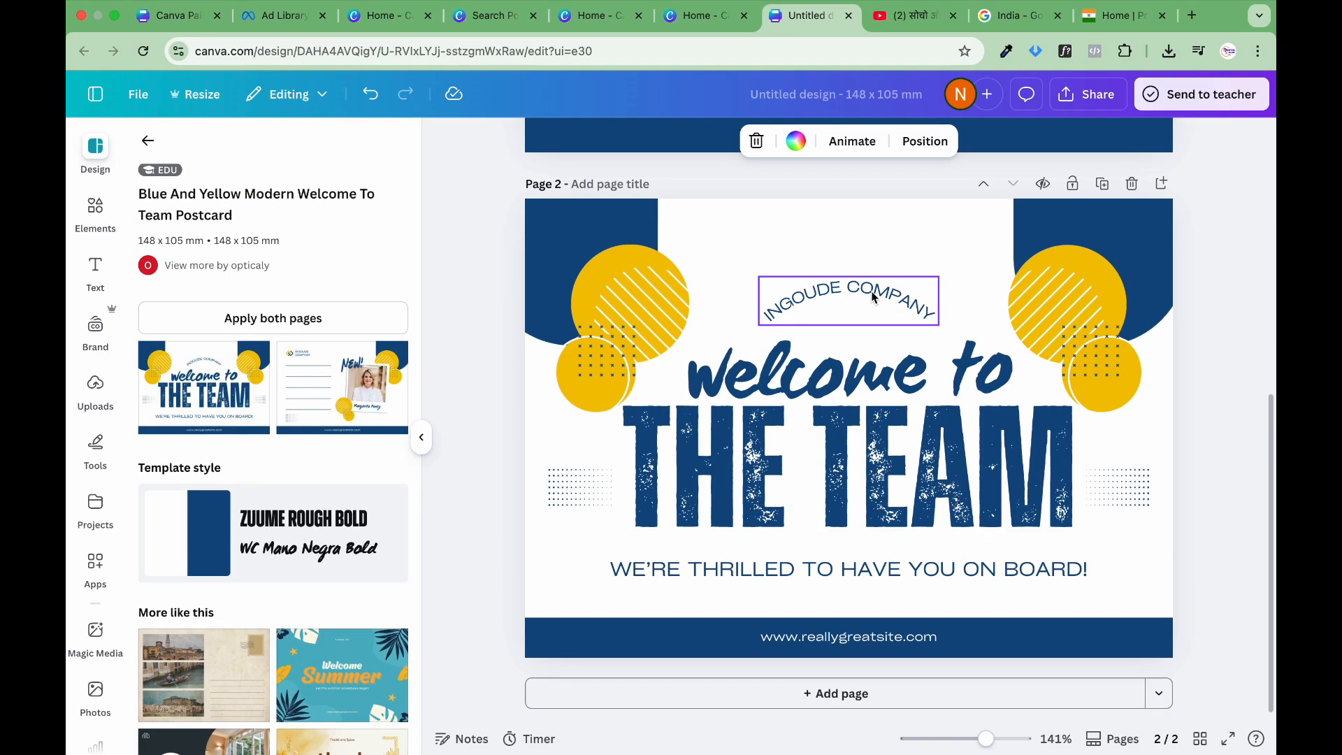
right_click(873, 298)
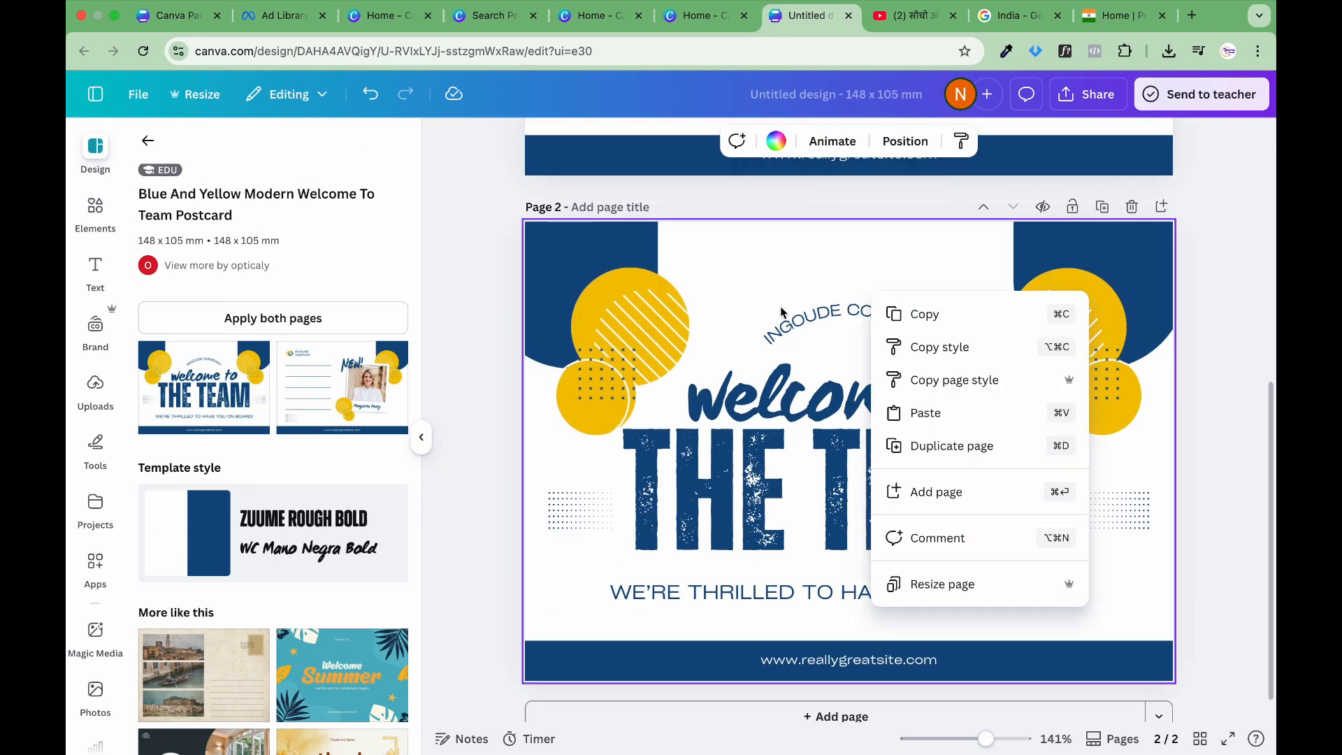
left_click(377, 367)
left_click(349, 400)
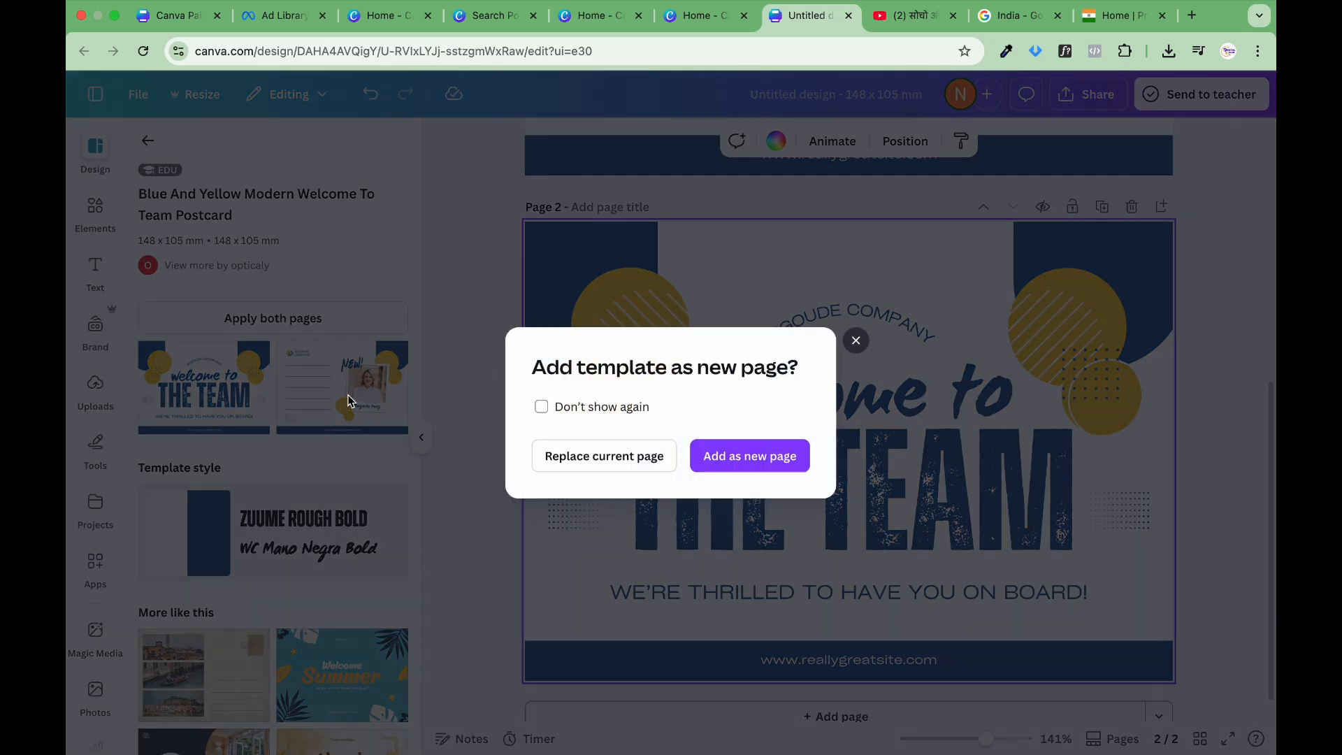
left_click(769, 451)
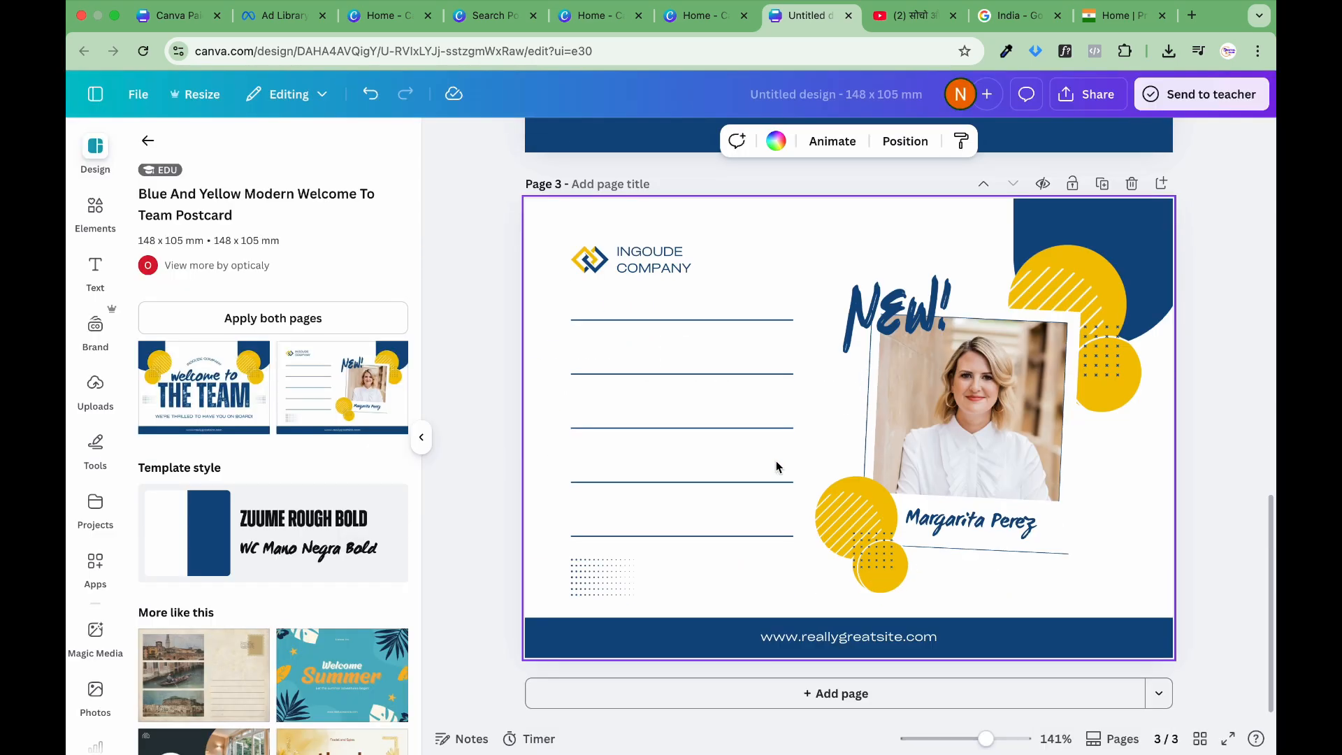
Step: Delete the extra copy of the "Welcome to the team" page and review the postcard's front and back pages
scroll(776, 467, "up", 15)
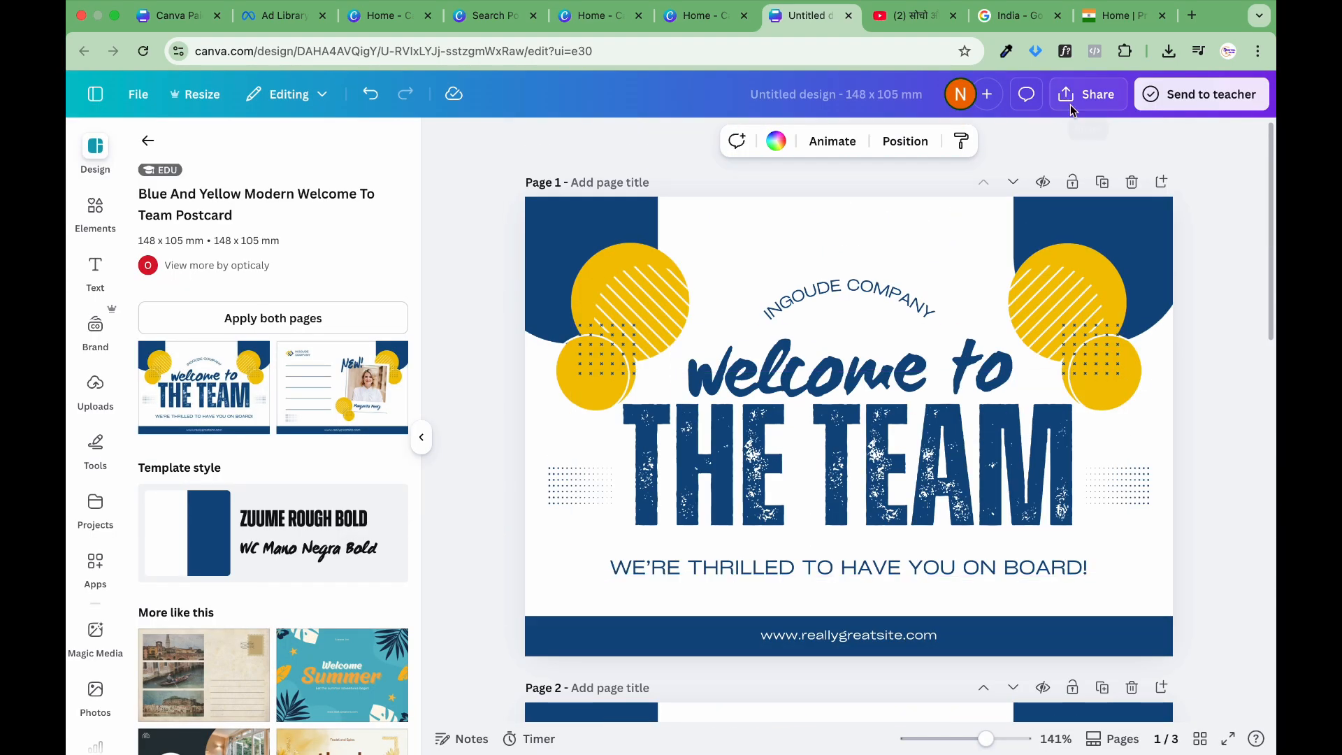
left_click(1132, 183)
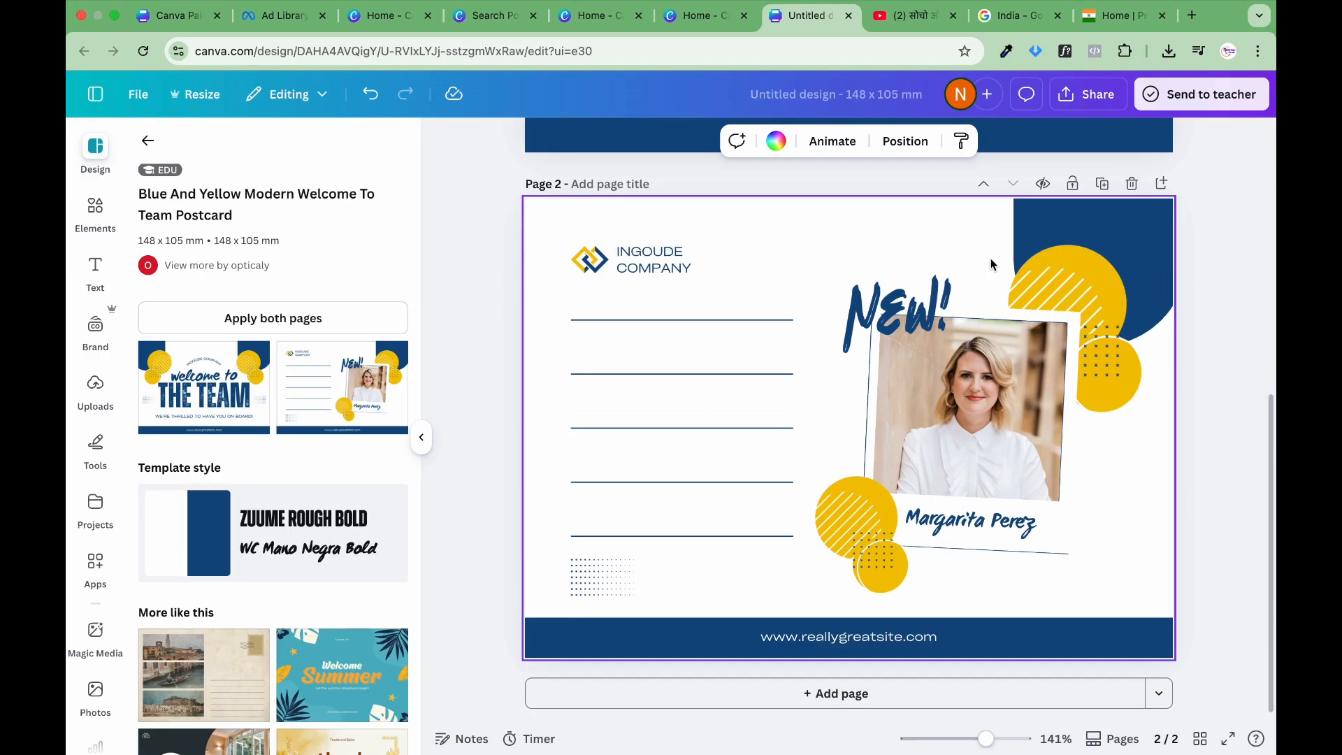
scroll(991, 265, "up", 5)
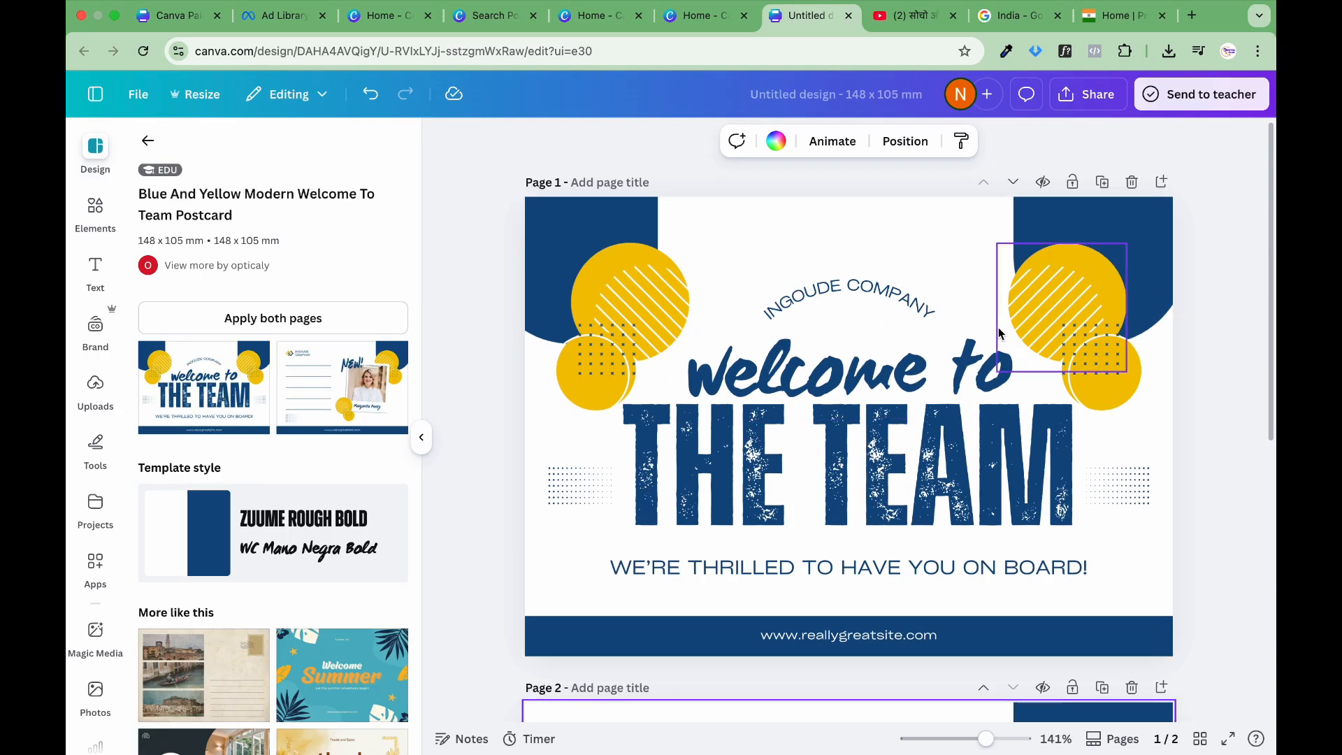
scroll(979, 368, "down", 5)
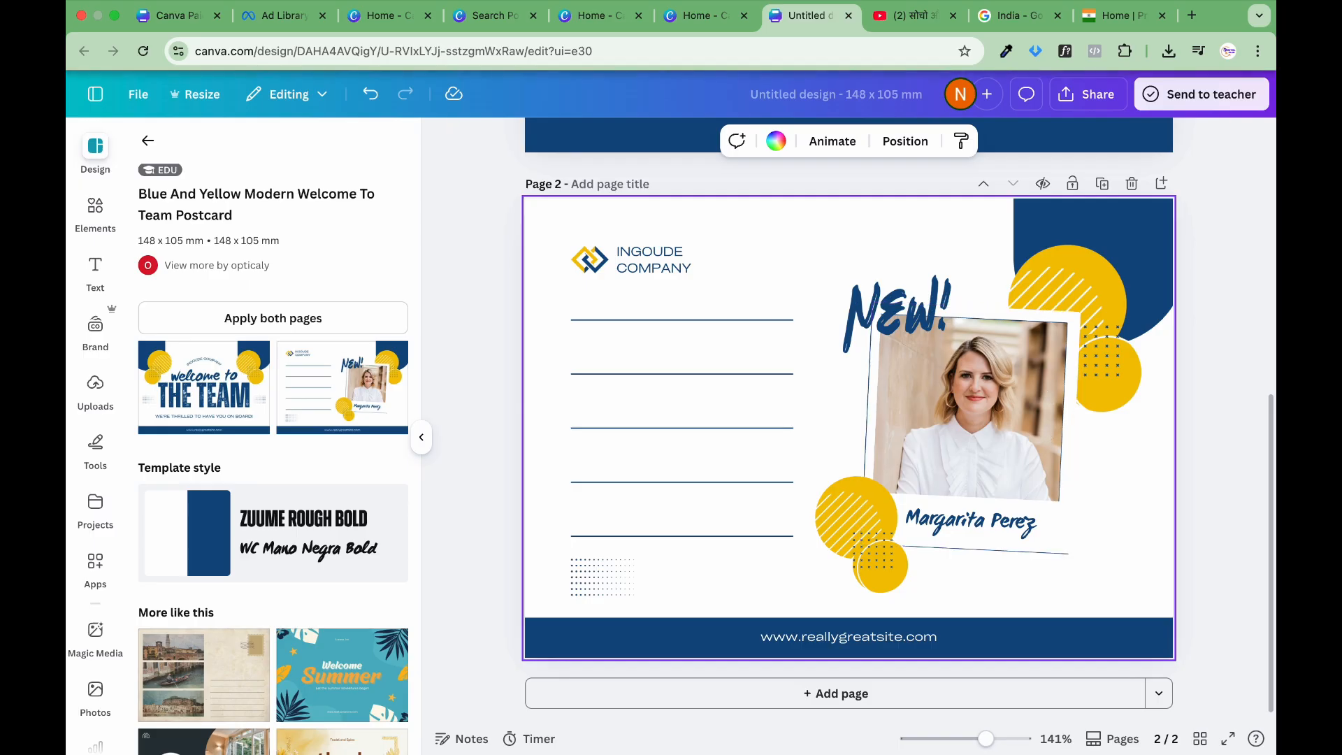
scroll(909, 301, "up", 5)
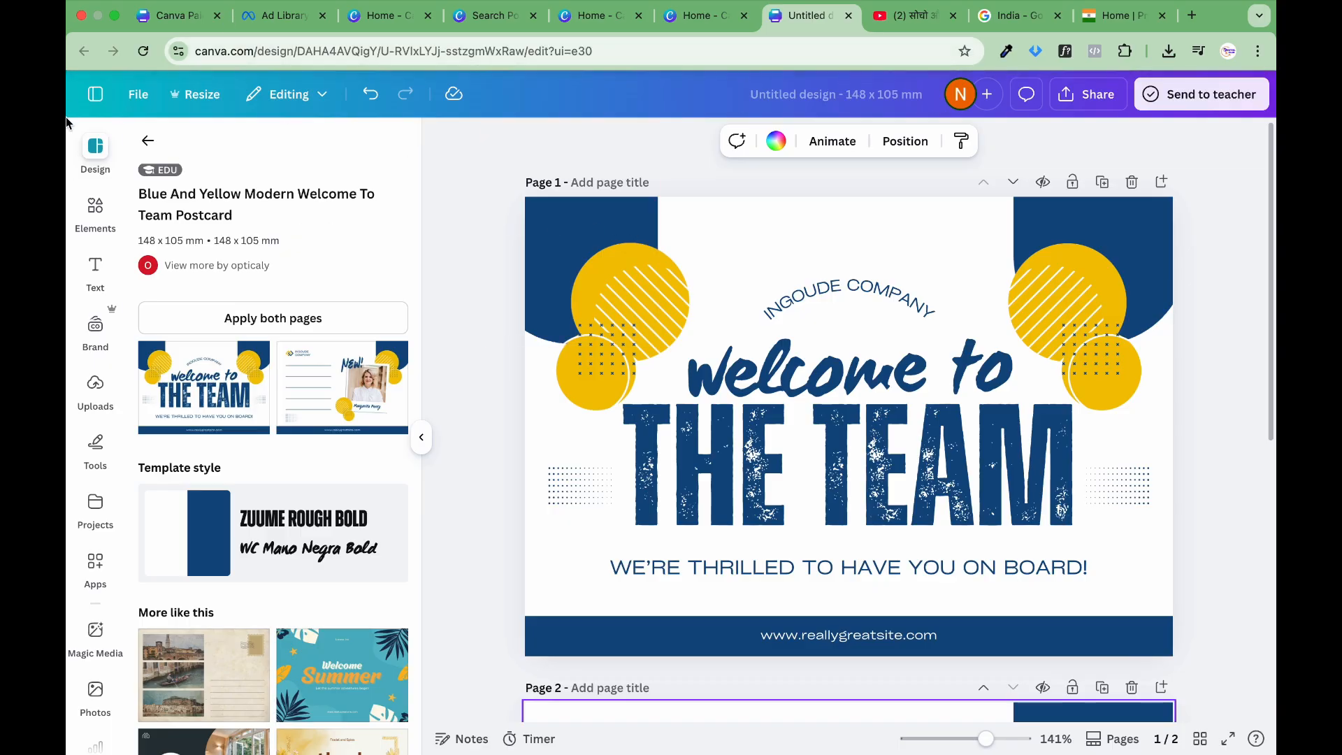
Step: Return to the home page and open the "Paid Day 1" presentation from the recent designs
left_click(89, 93)
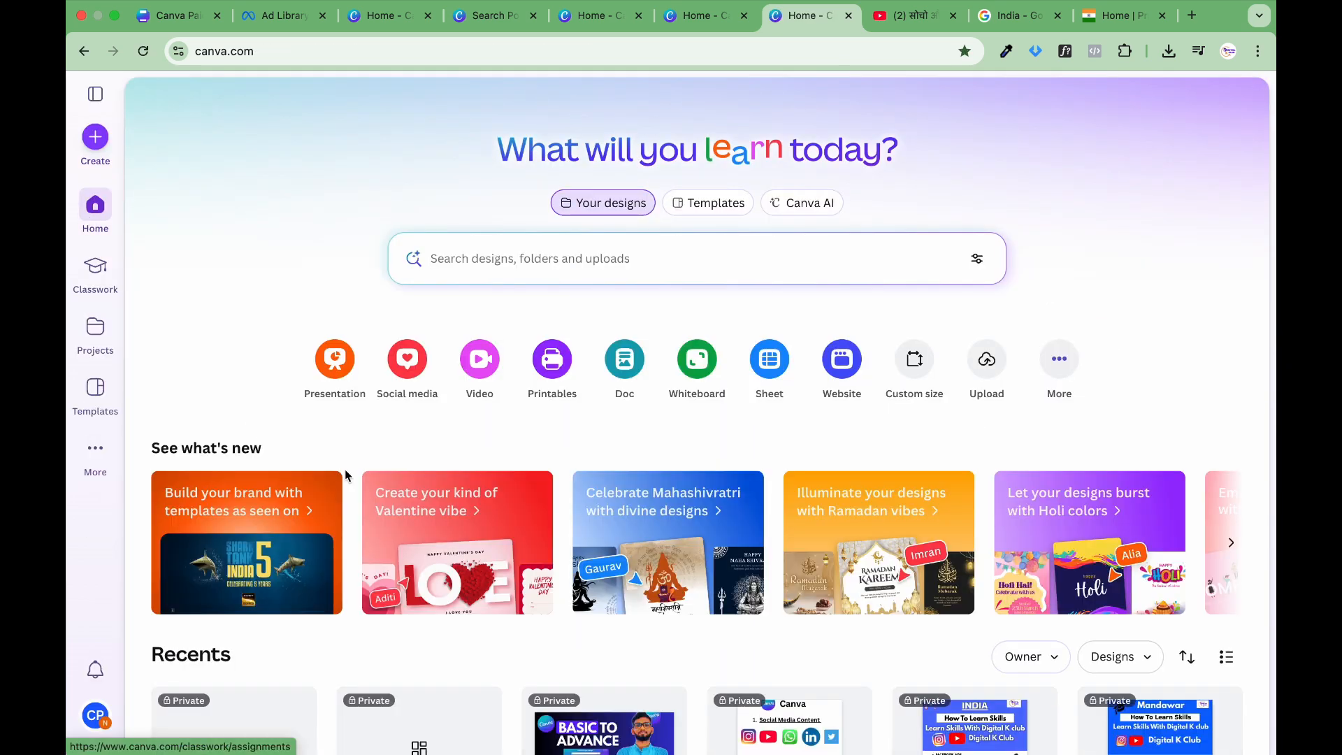
scroll(440, 506, "down", 7)
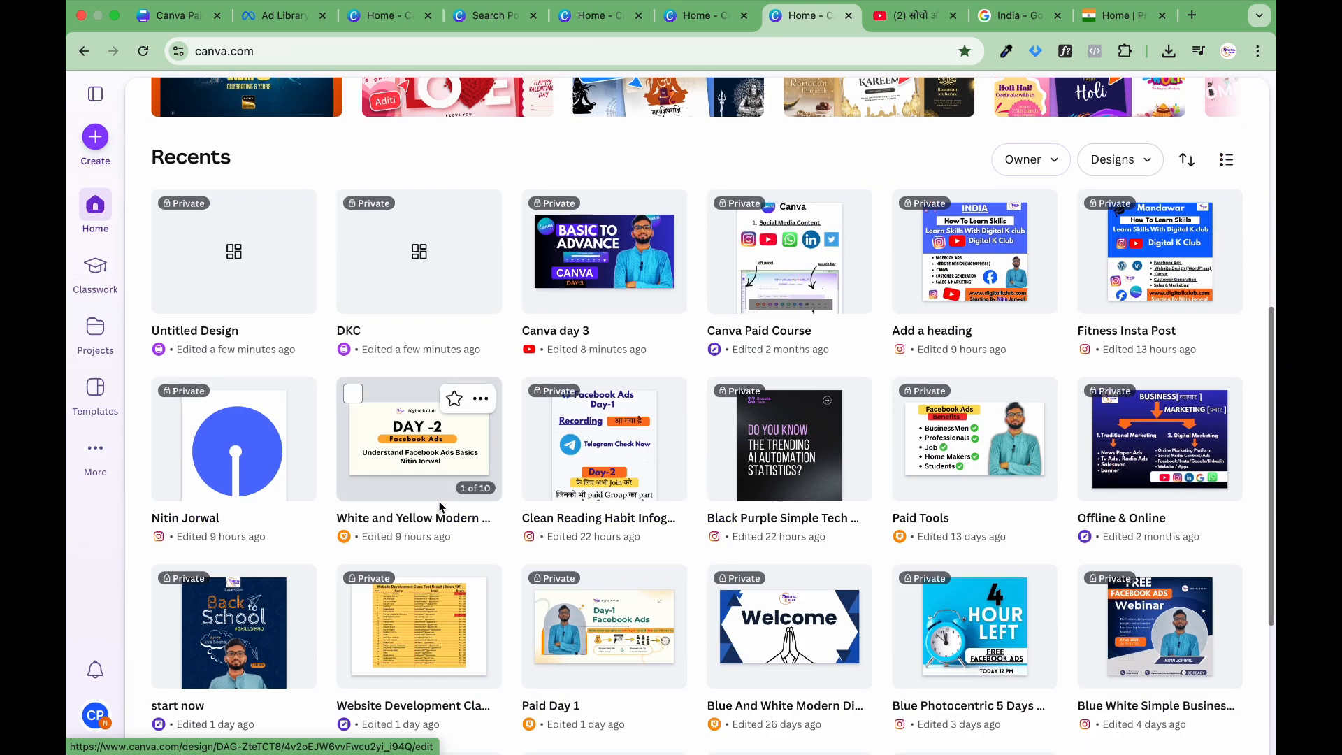
scroll(440, 507, "down", 1)
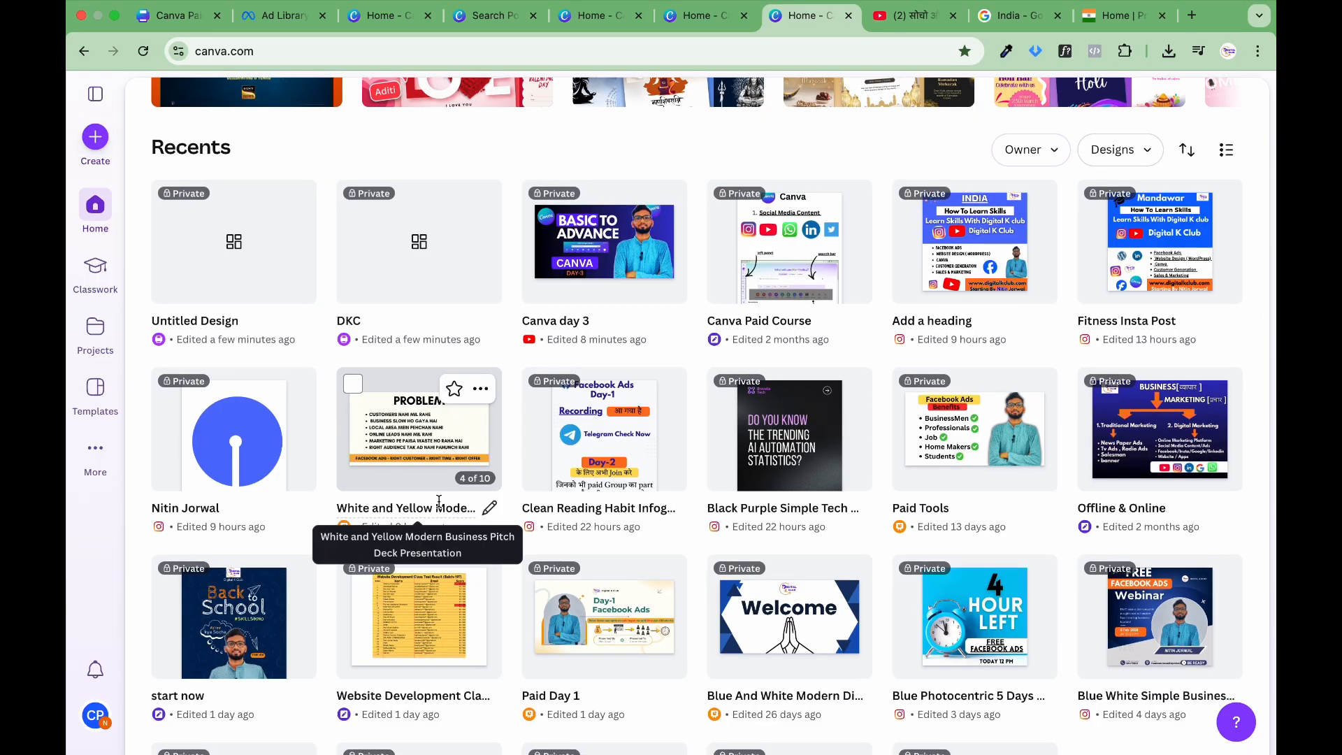
scroll(440, 501, "down", 1)
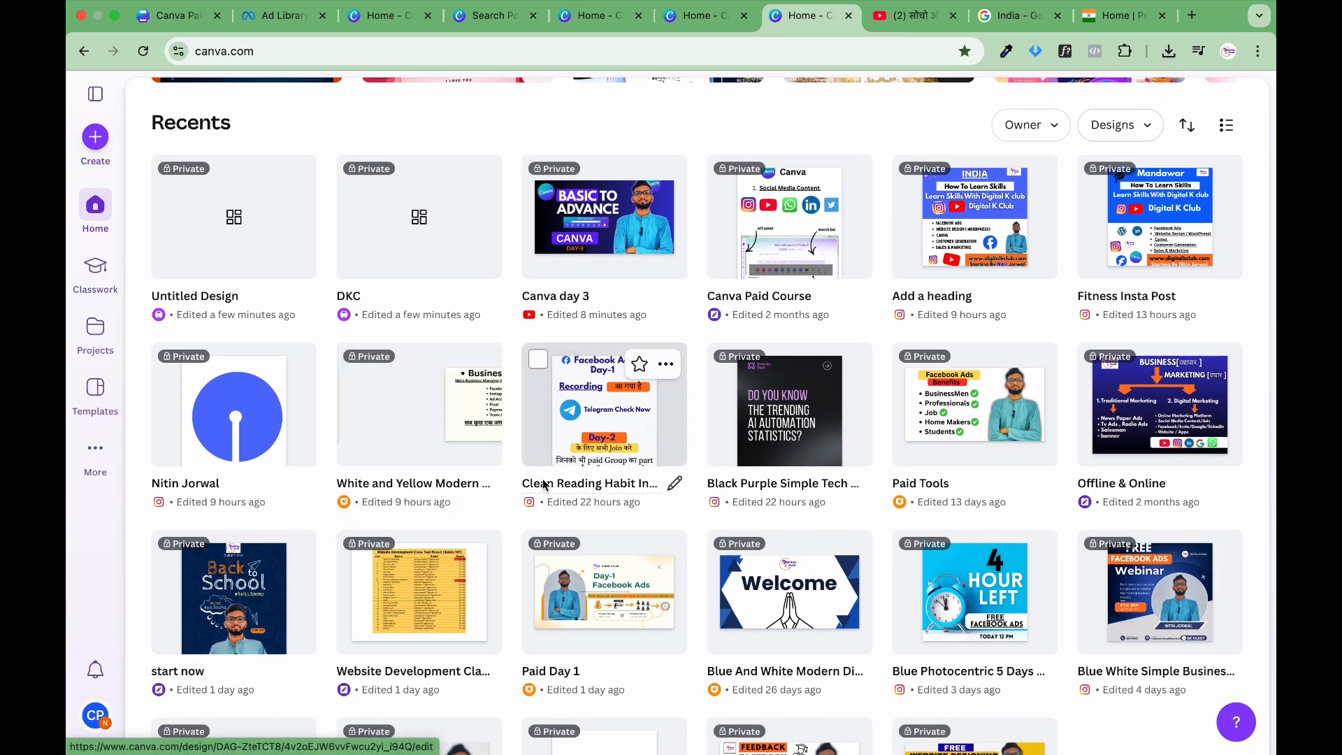
scroll(544, 484, "down", 5)
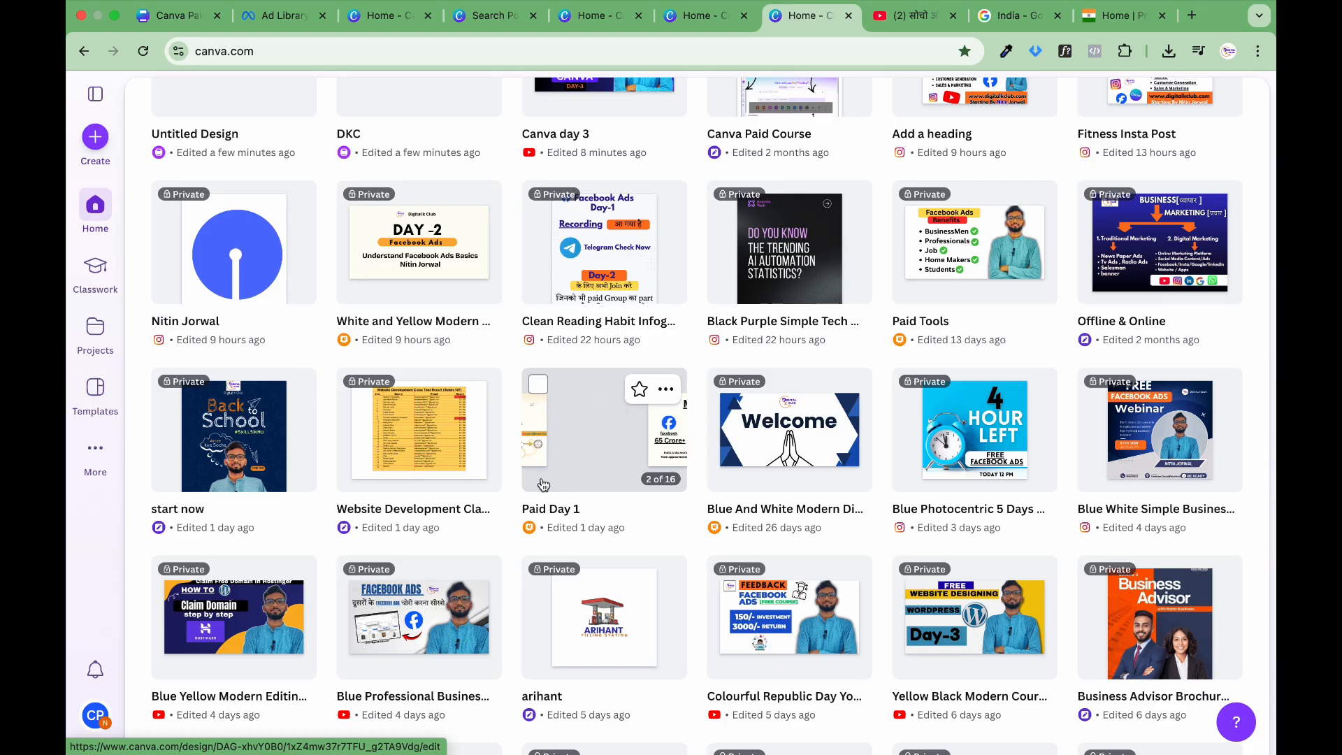
scroll(544, 484, "down", 1)
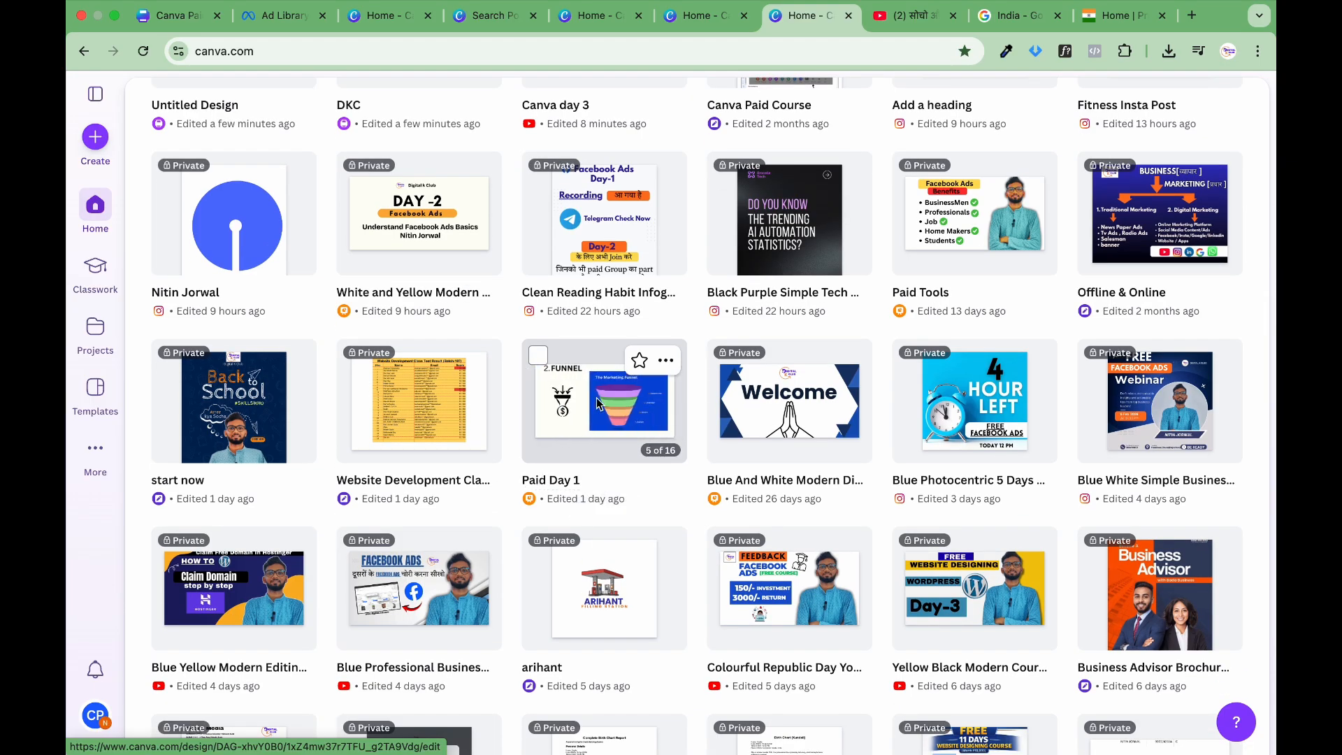
left_click(597, 434)
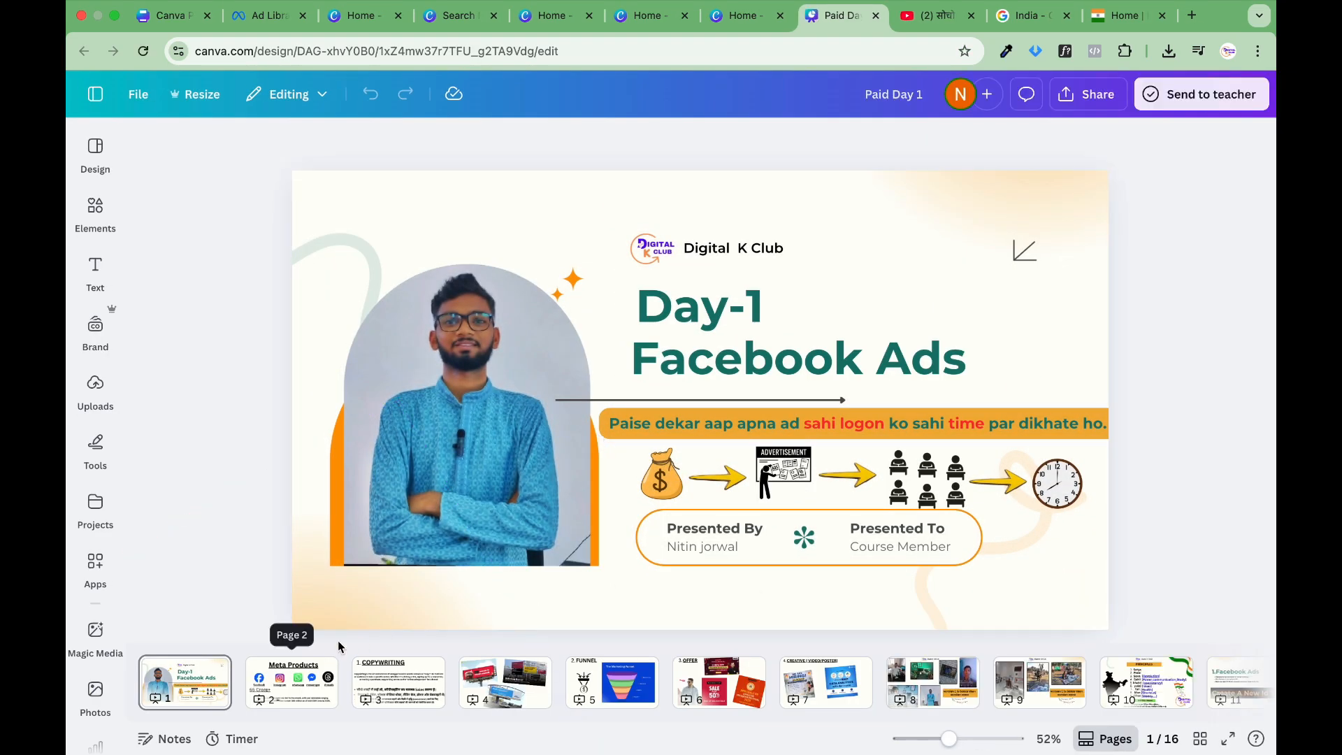
Step: Look through slides 2 to 7 of the Paid Day 1 presentation and return to its first slide
left_click(263, 680)
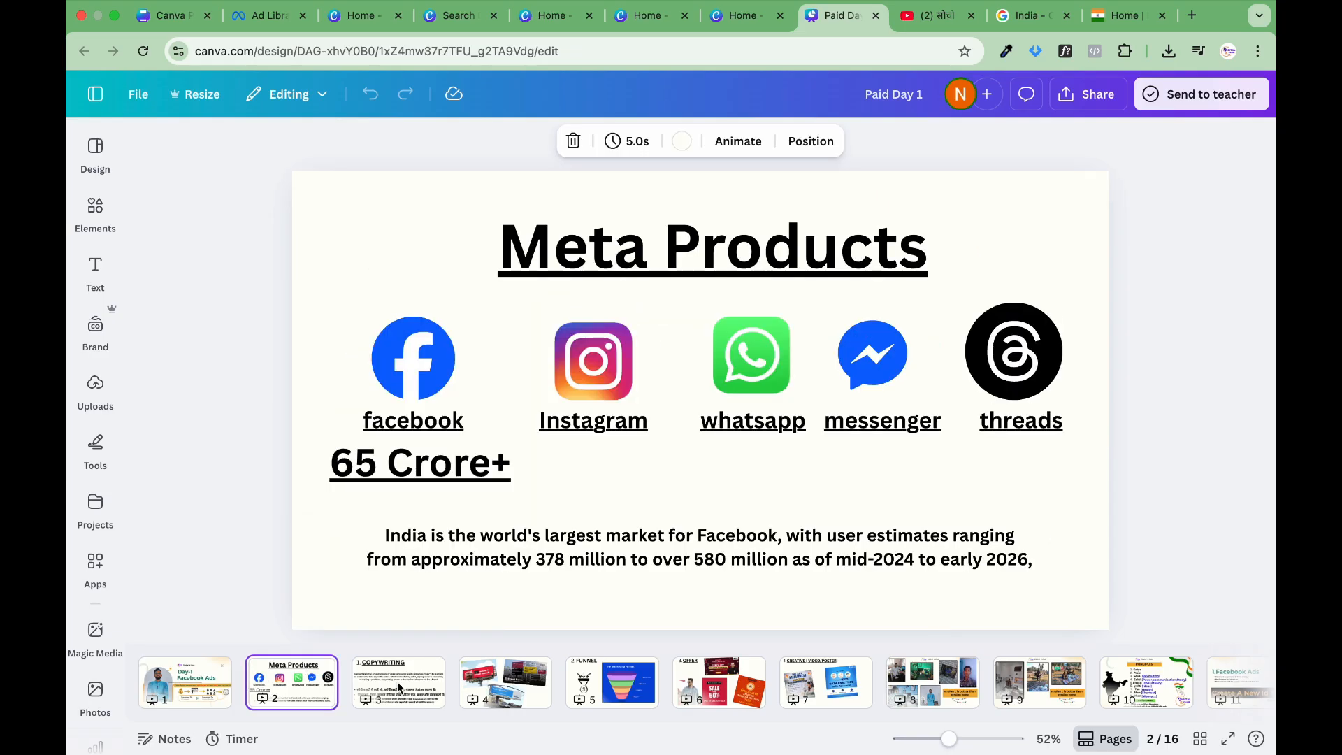
left_click(424, 672)
left_click(504, 692)
left_click(593, 700)
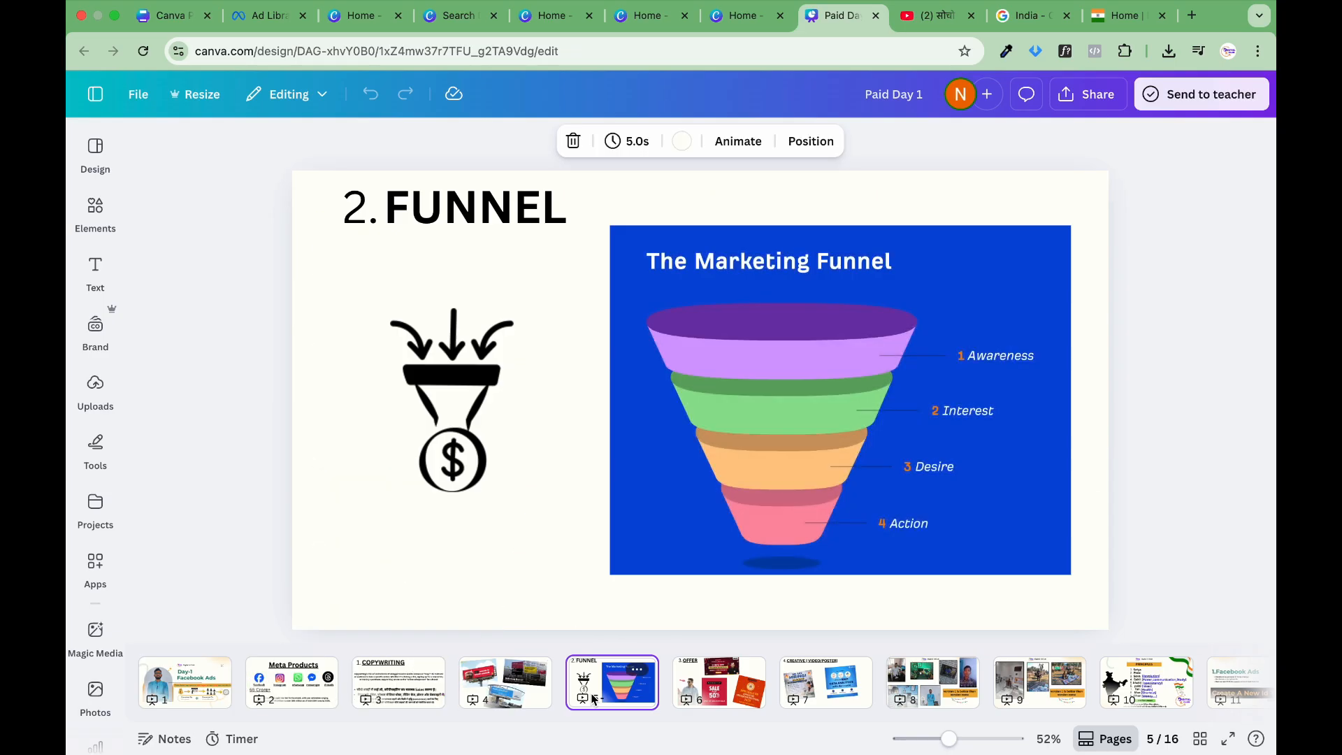
left_click(704, 694)
left_click(789, 684)
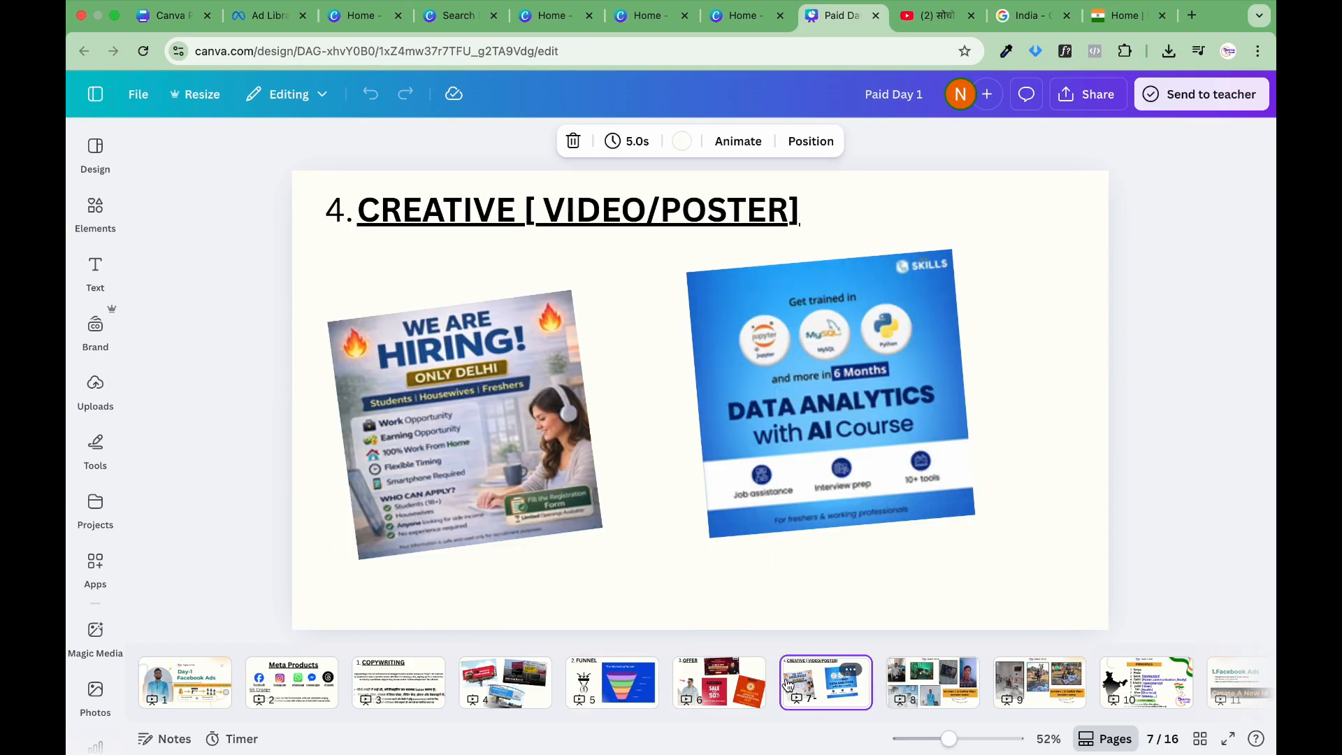
left_click(280, 704)
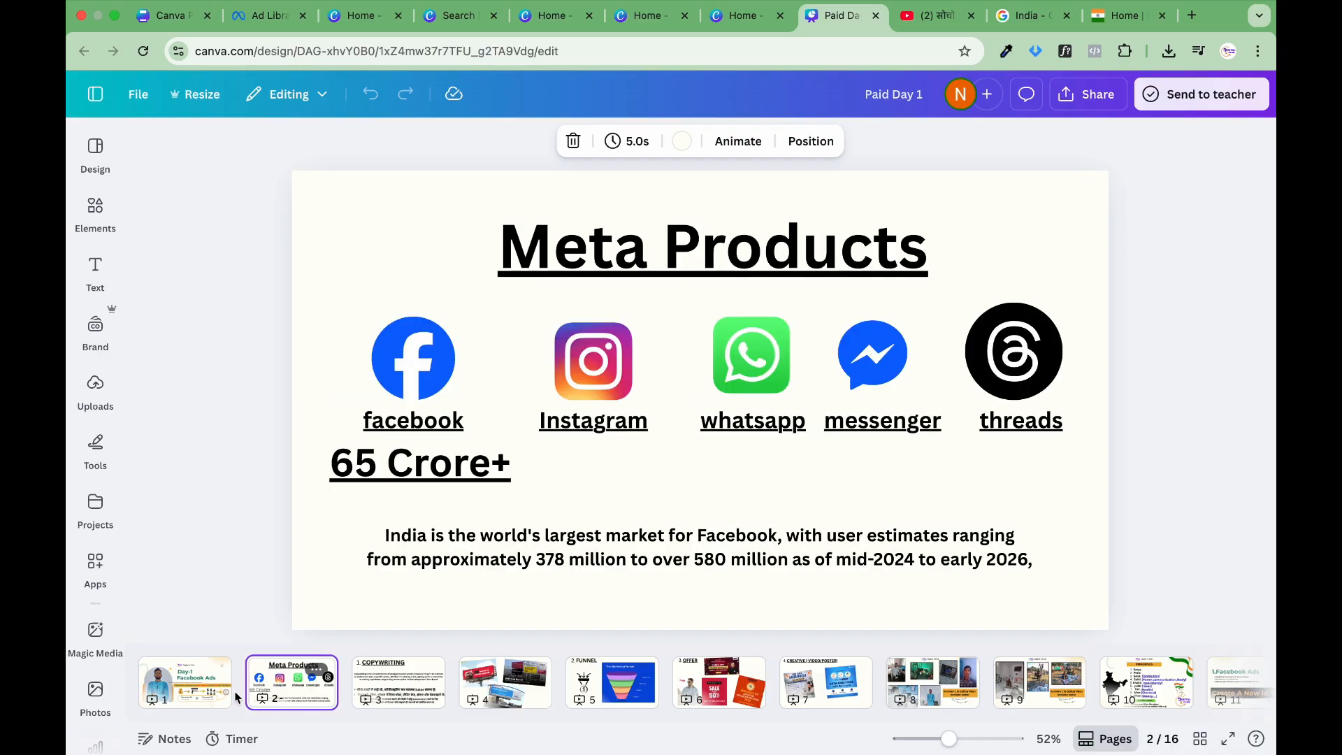
left_click(191, 683)
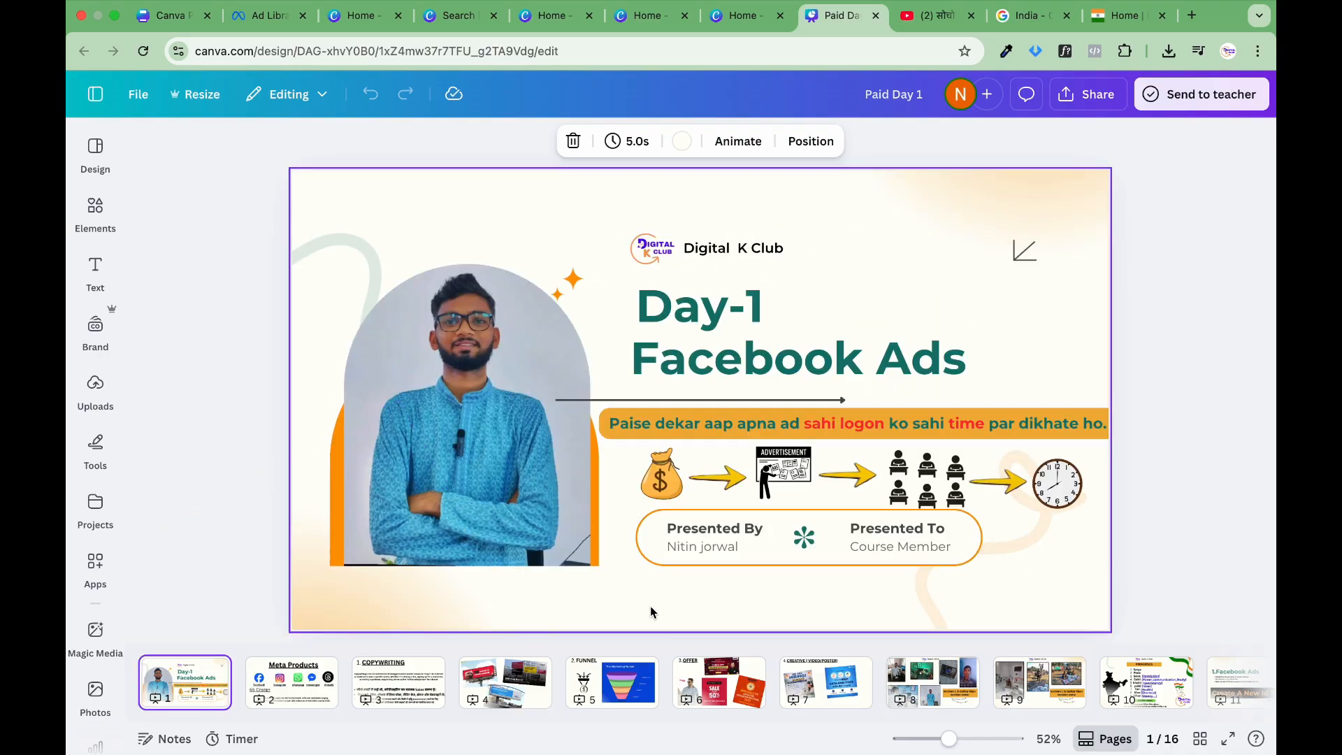
scroll(601, 682, "right", 5)
scroll(601, 681, "left", 5)
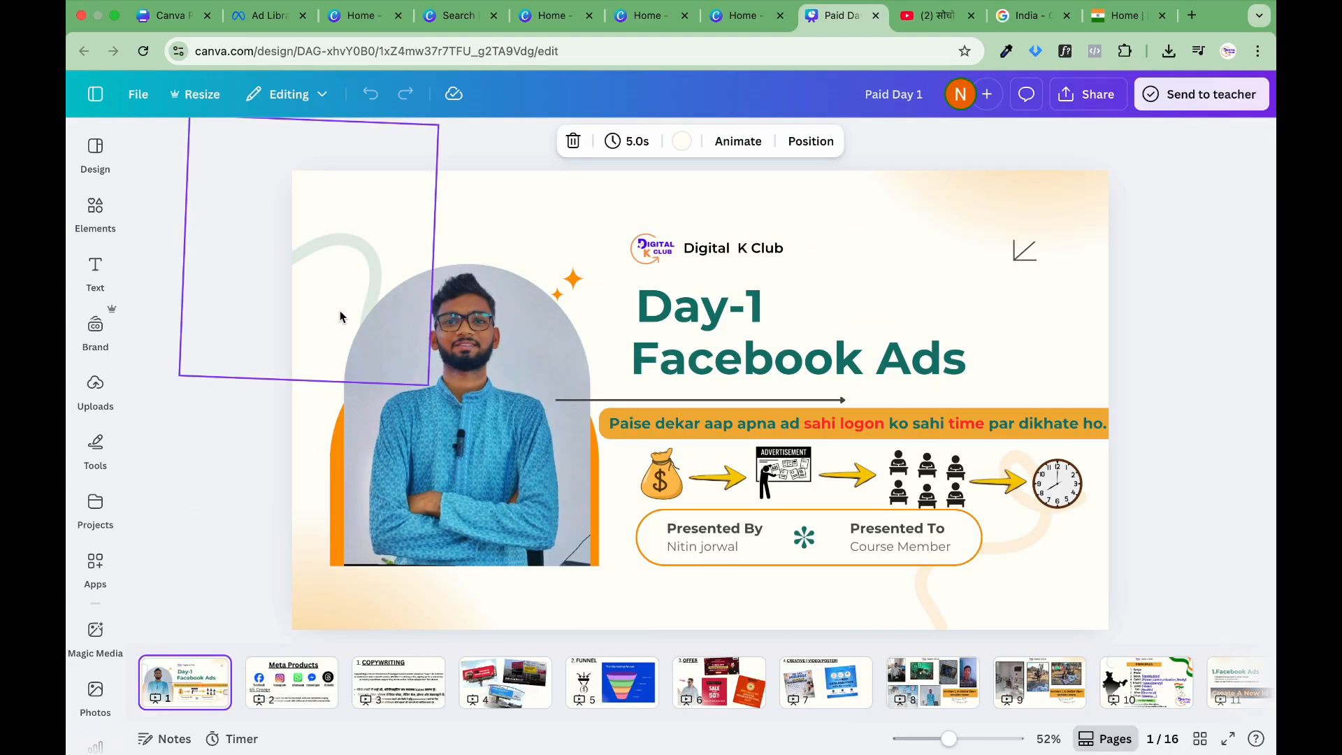
Step: Leave the presentation for the home page and look over the recent designs
left_click(94, 95)
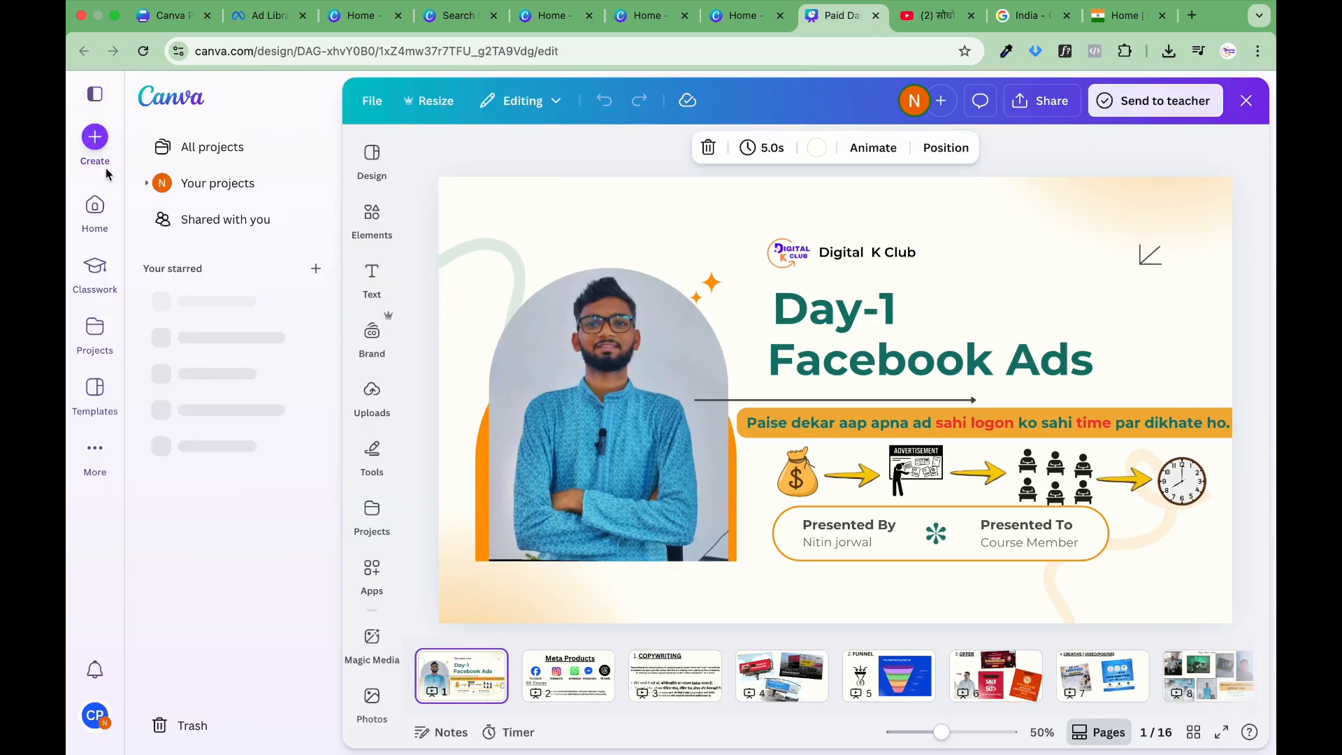
left_click(107, 214)
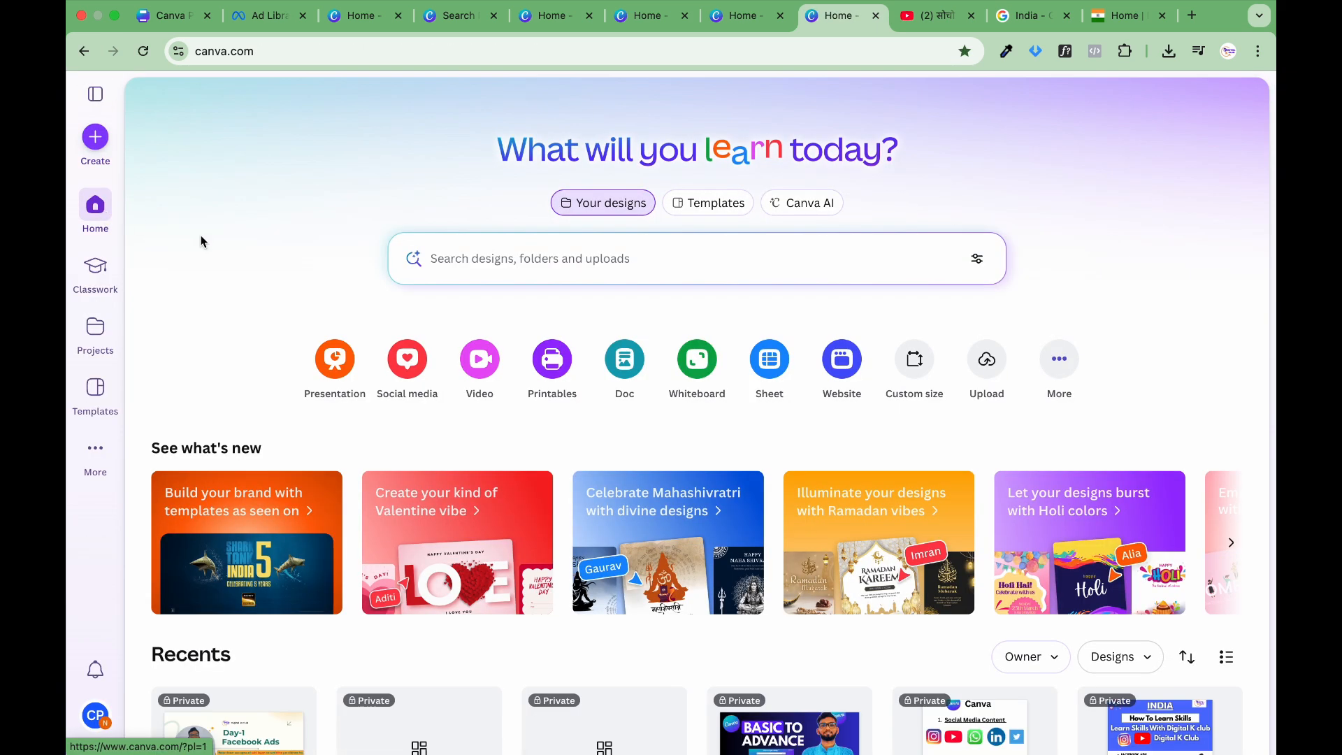
scroll(430, 328, "down", 6)
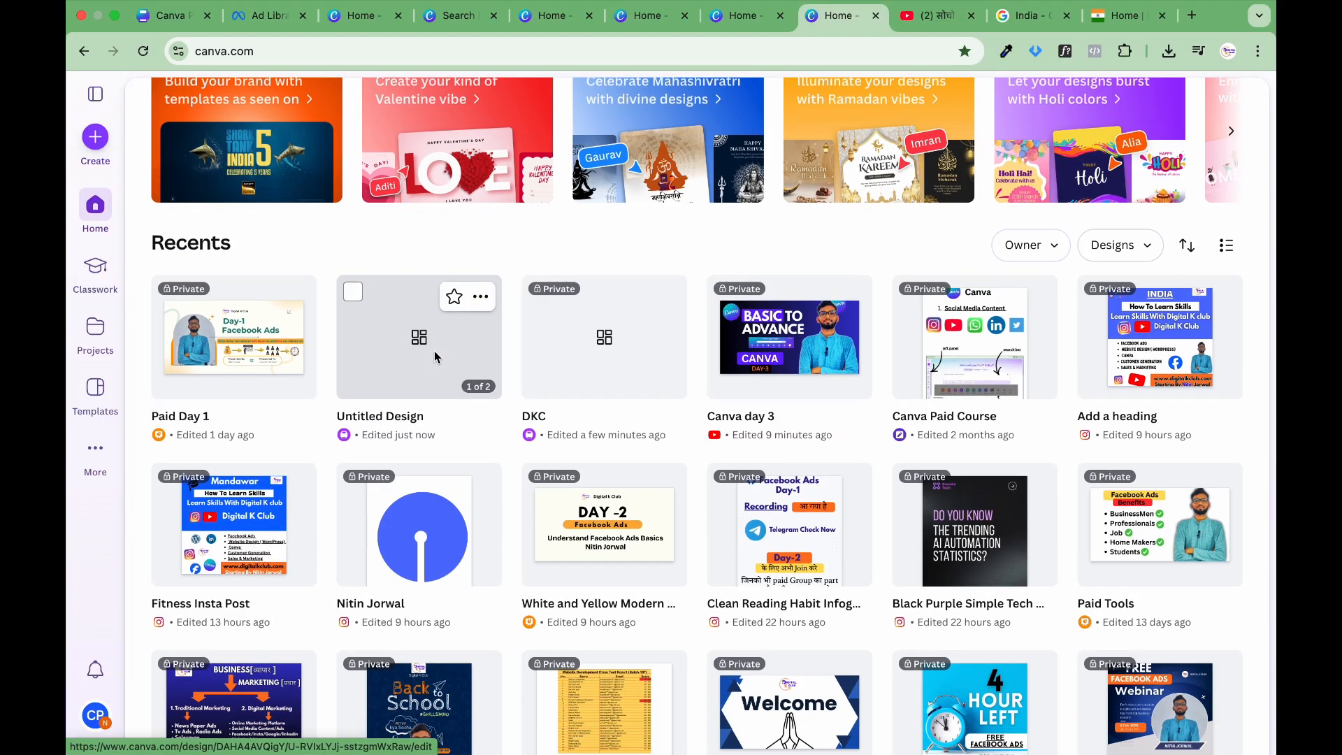
scroll(435, 357, "down", 2)
scroll(569, 326, "up", 8)
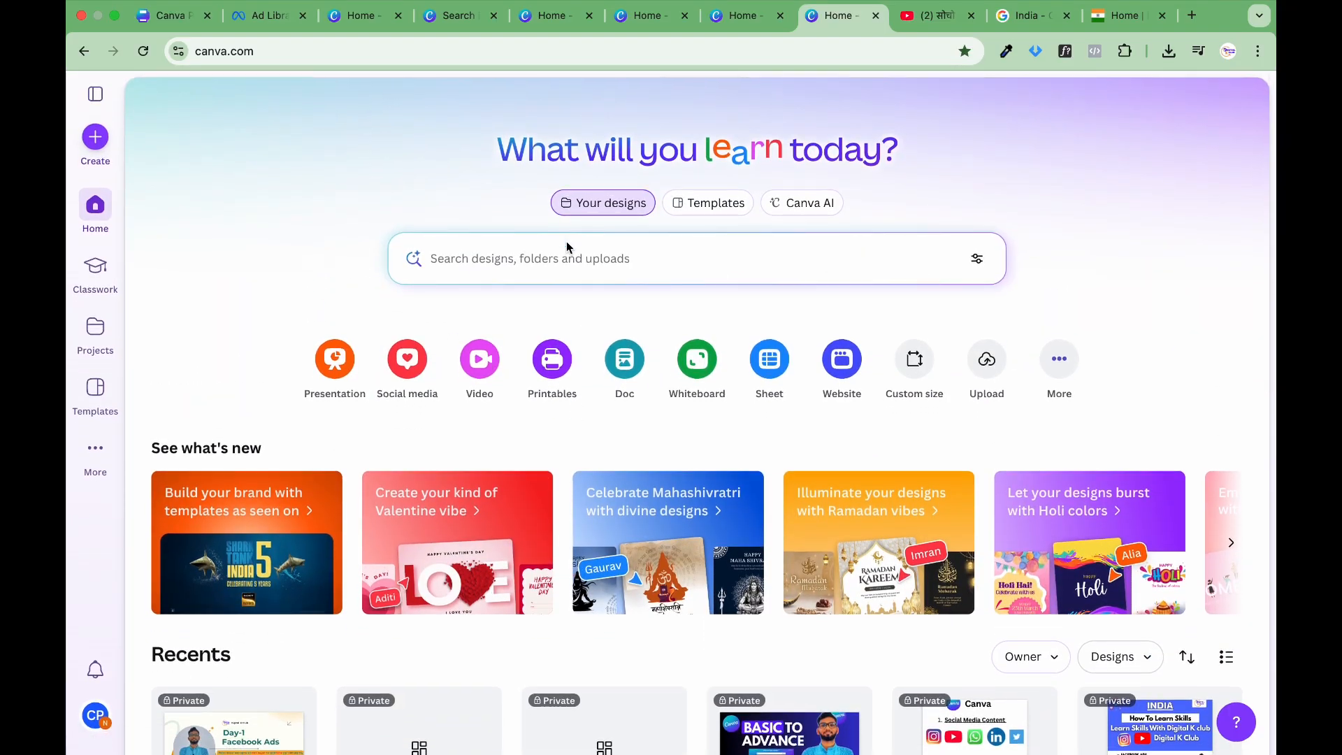
Step: Search the templates for "ppt" and browse the presentation templates offered
left_click(701, 208)
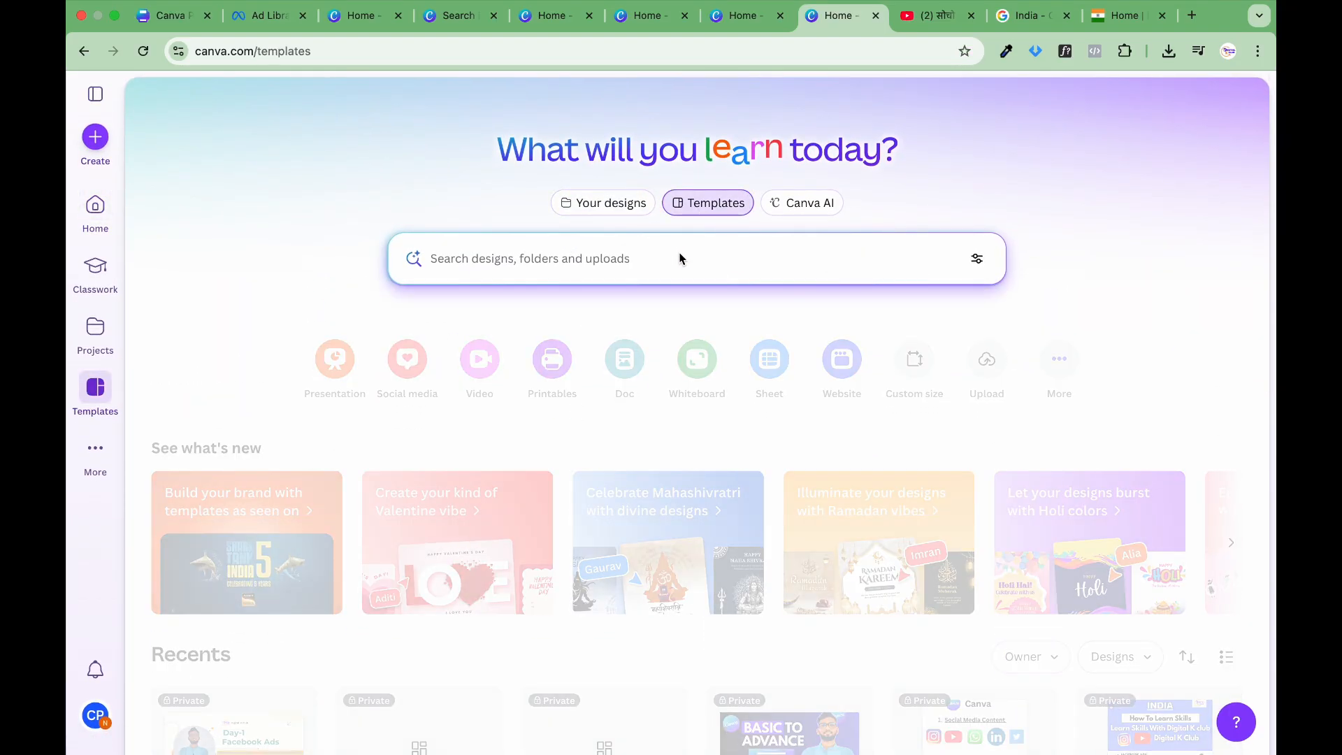
type("ppt")
key("Return")
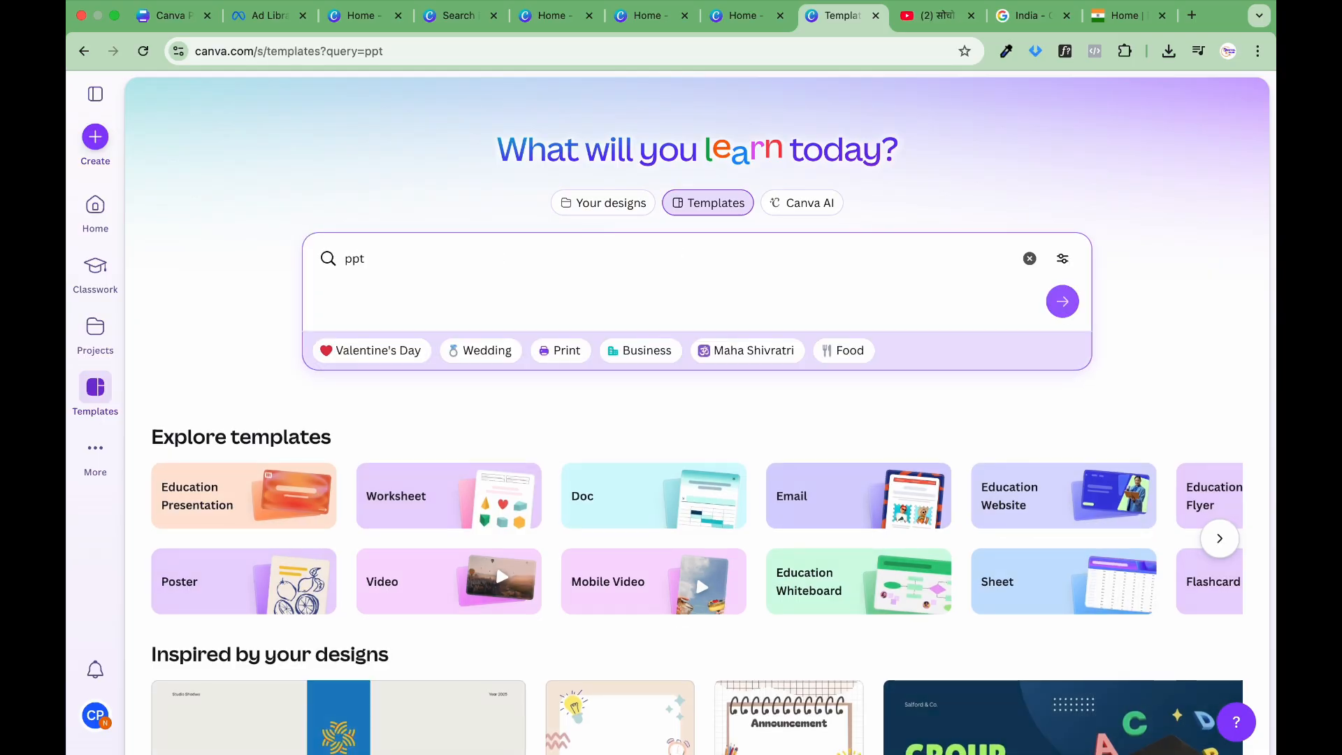
scroll(426, 377, "down", 4)
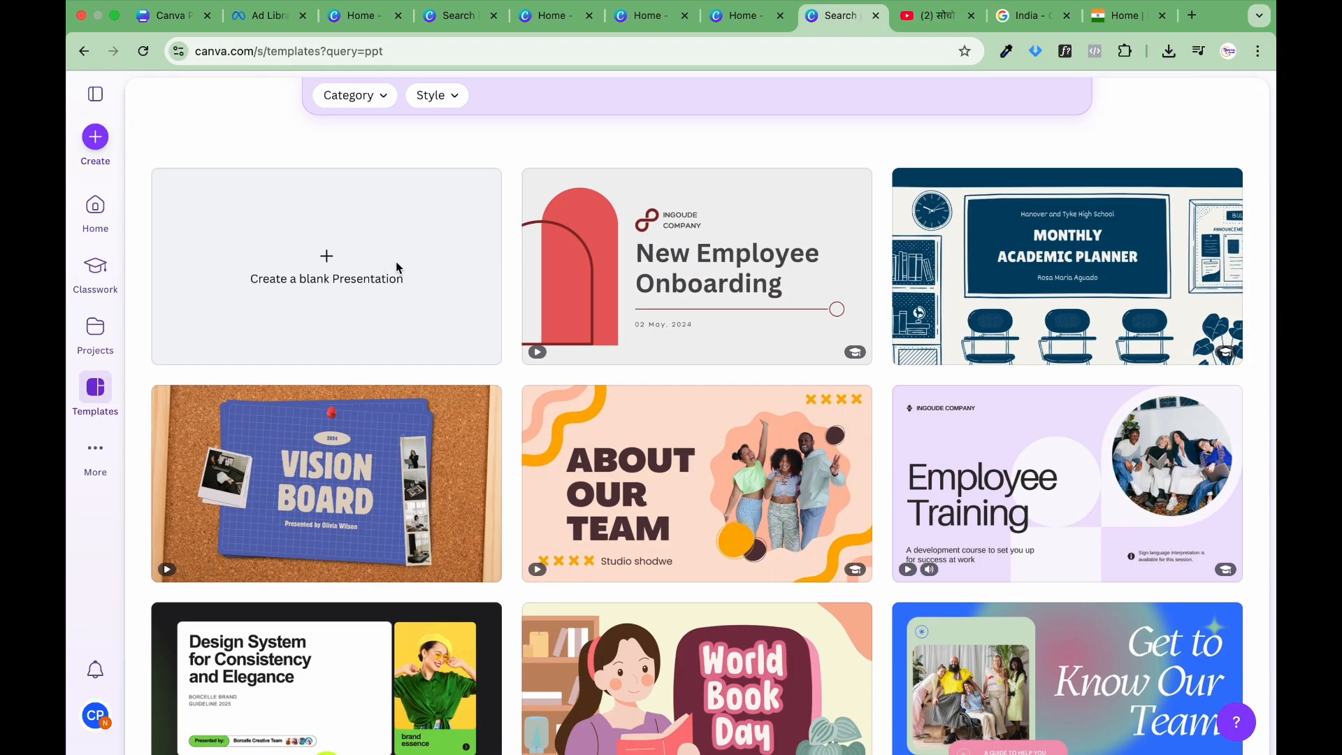
scroll(518, 381, "down", 5)
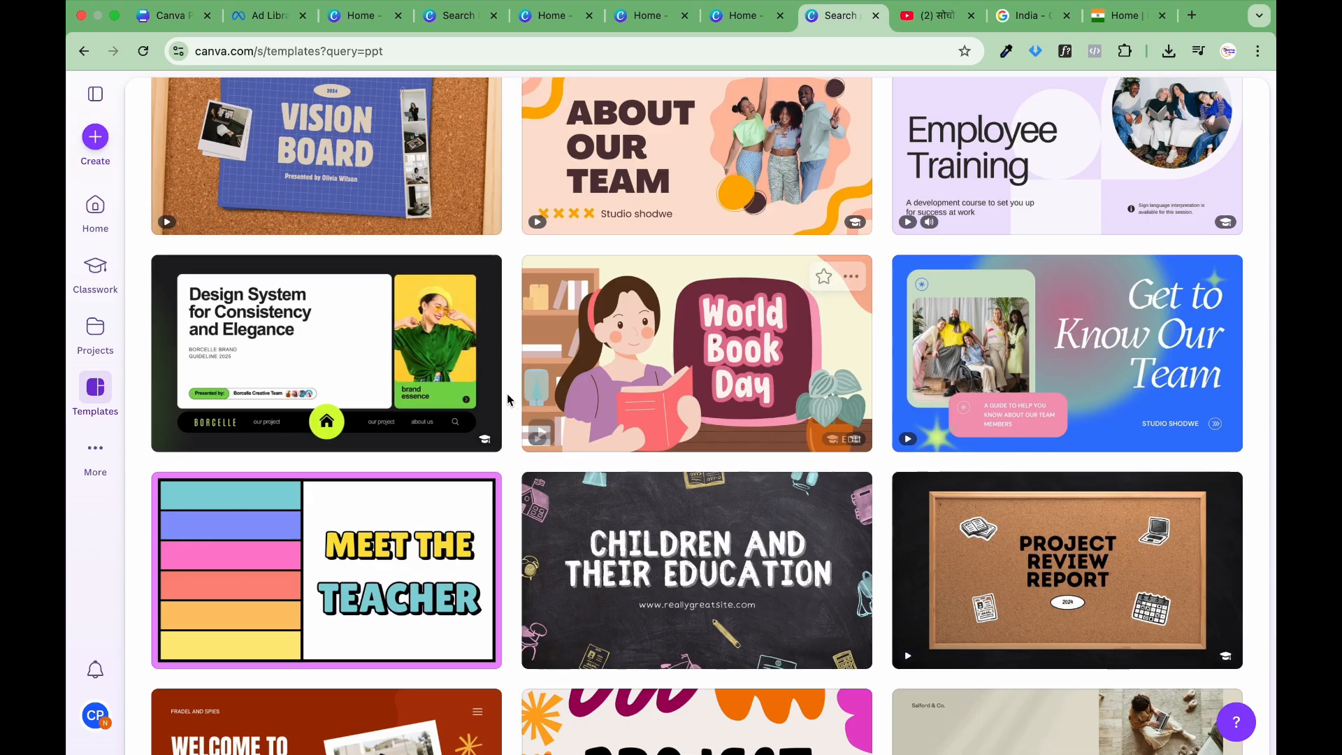
scroll(482, 380, "down", 5)
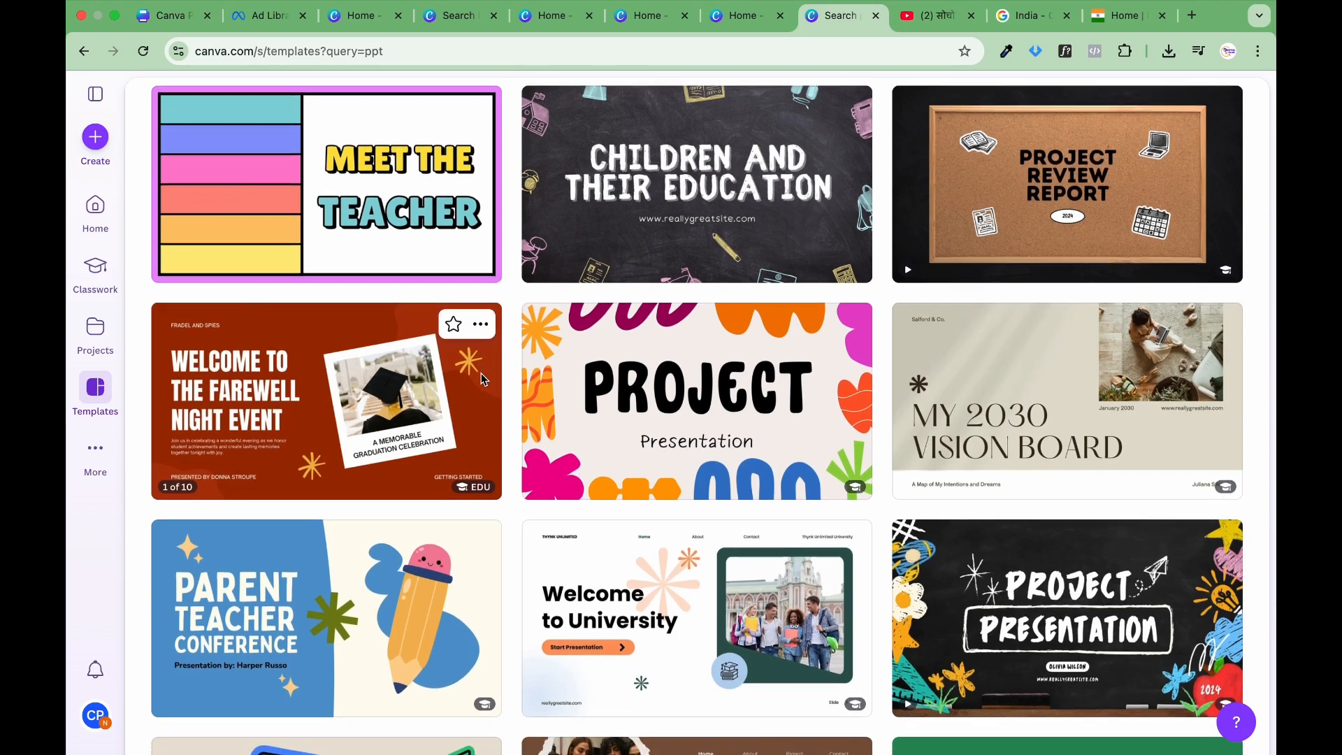
scroll(482, 379, "down", 3)
scroll(482, 379, "down", 6)
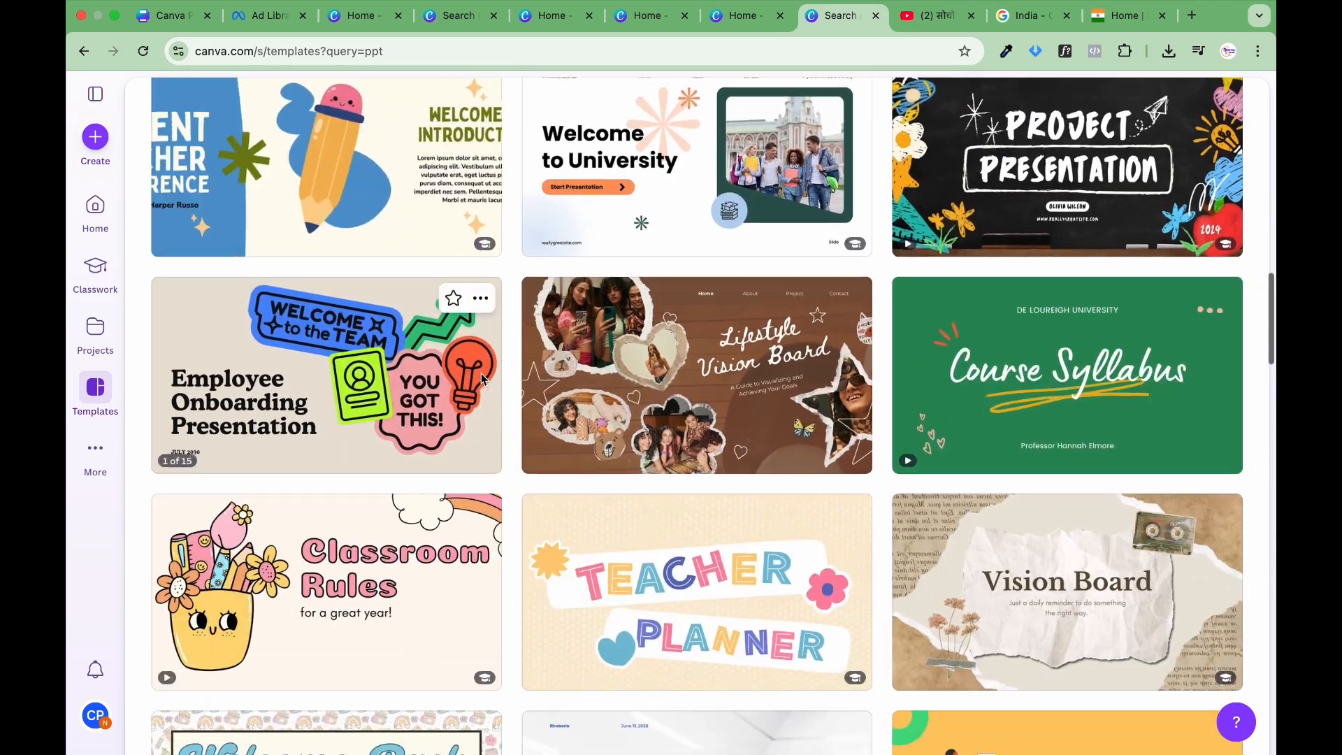
Step: Browse further through the presentation templates and open the Blue and White Project Proposal template for customizing
scroll(481, 380, "down", 3)
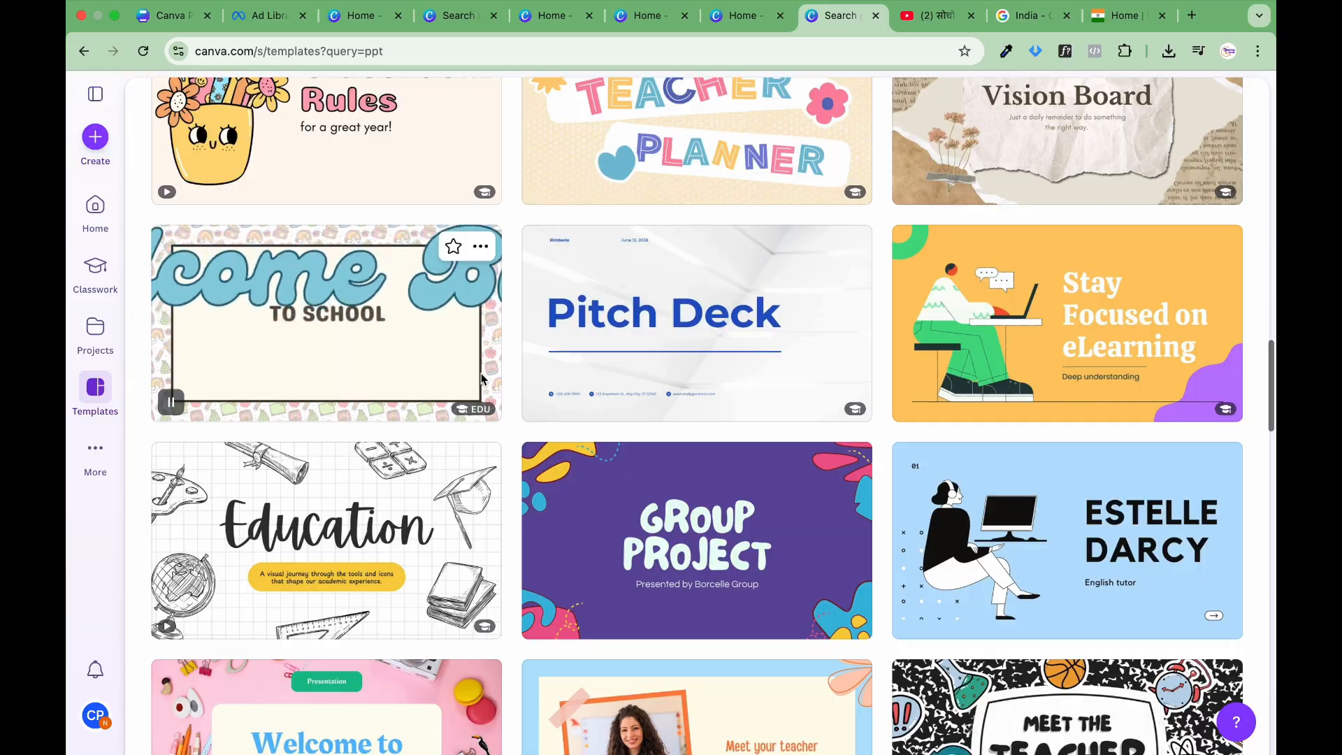
scroll(476, 299, "down", 6)
scroll(476, 299, "down", 15)
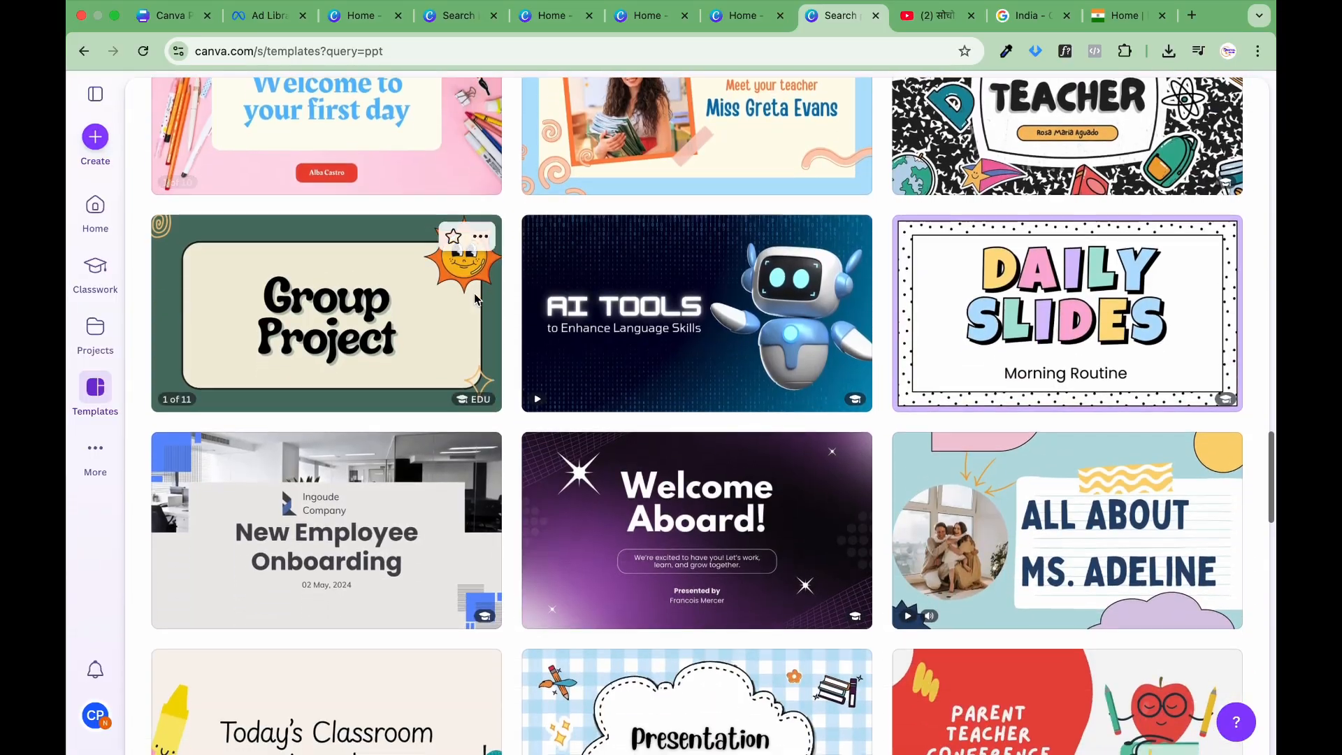
scroll(474, 294, "down", 5)
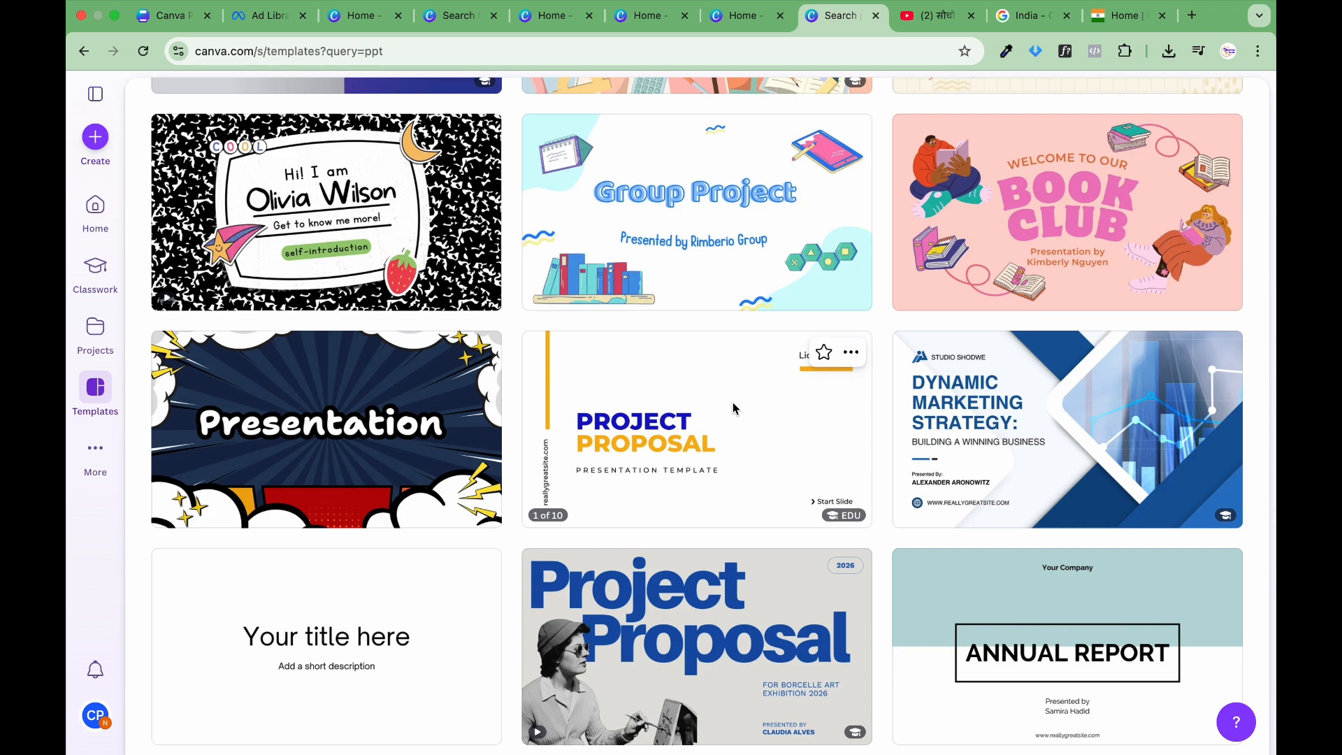
left_click(733, 405)
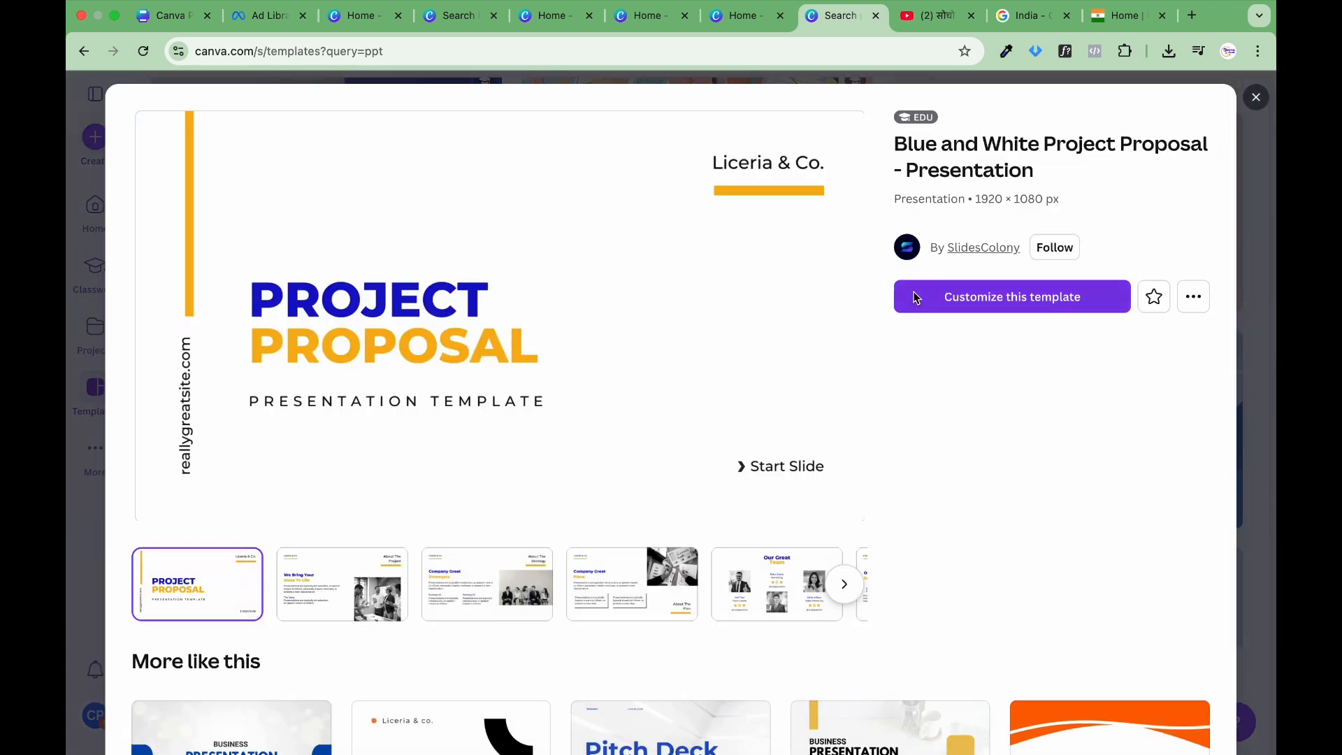
left_click(968, 302)
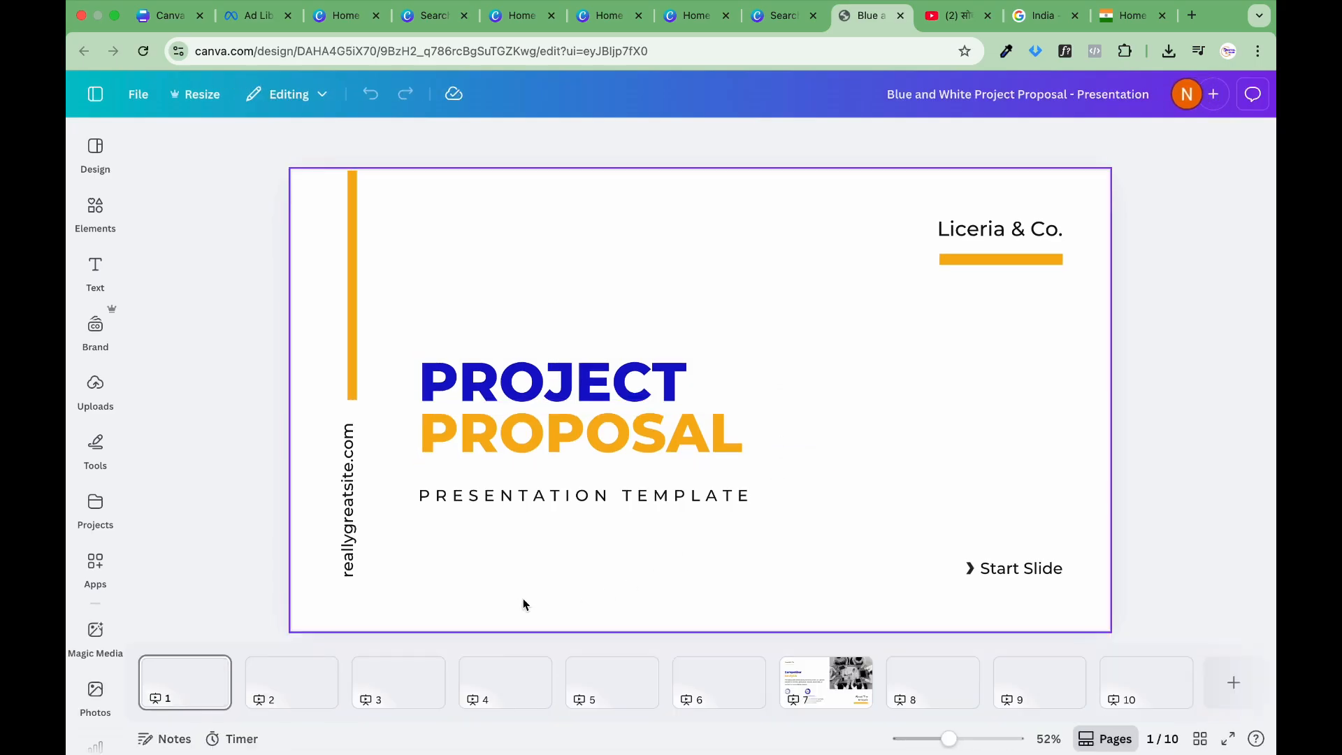
Step: Look through slides 1 to 7 of the project proposal presentation and zoom the view to 130%
scroll(577, 696, "right", 1)
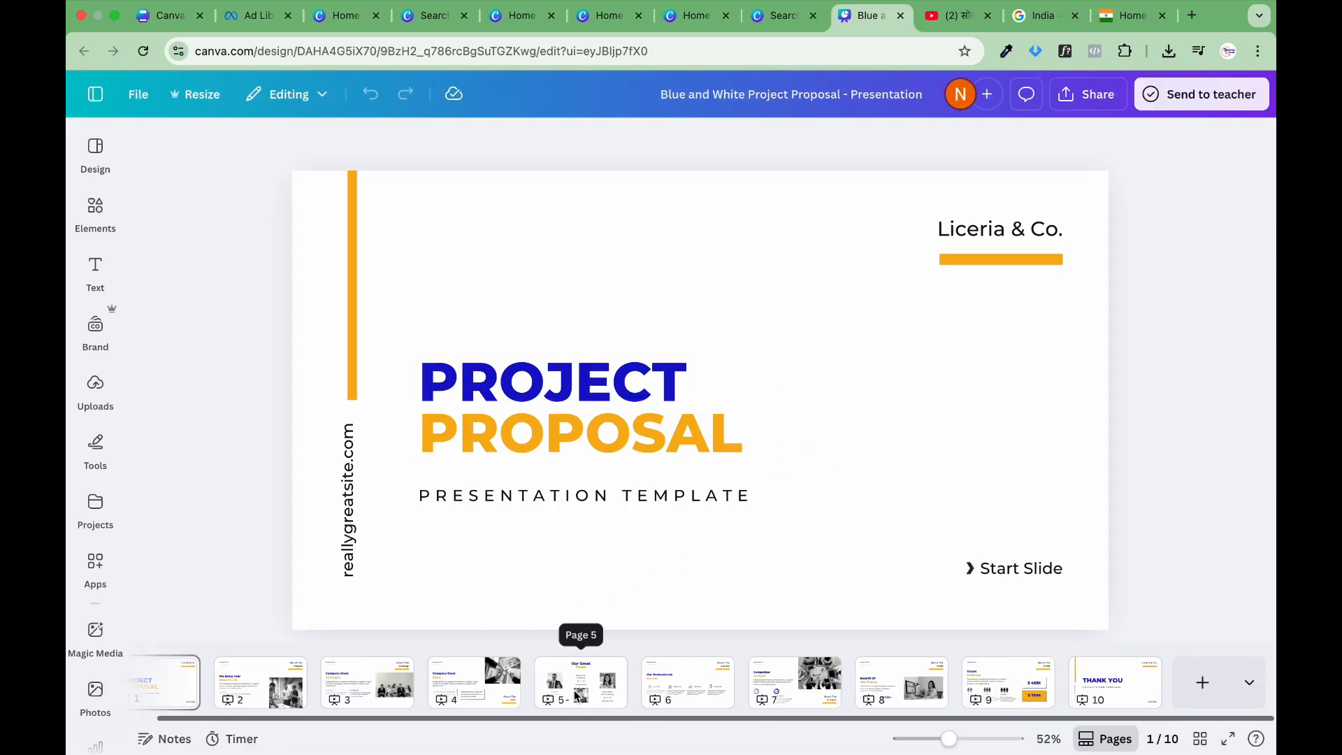
left_click(178, 689)
left_click(260, 683)
left_click(390, 684)
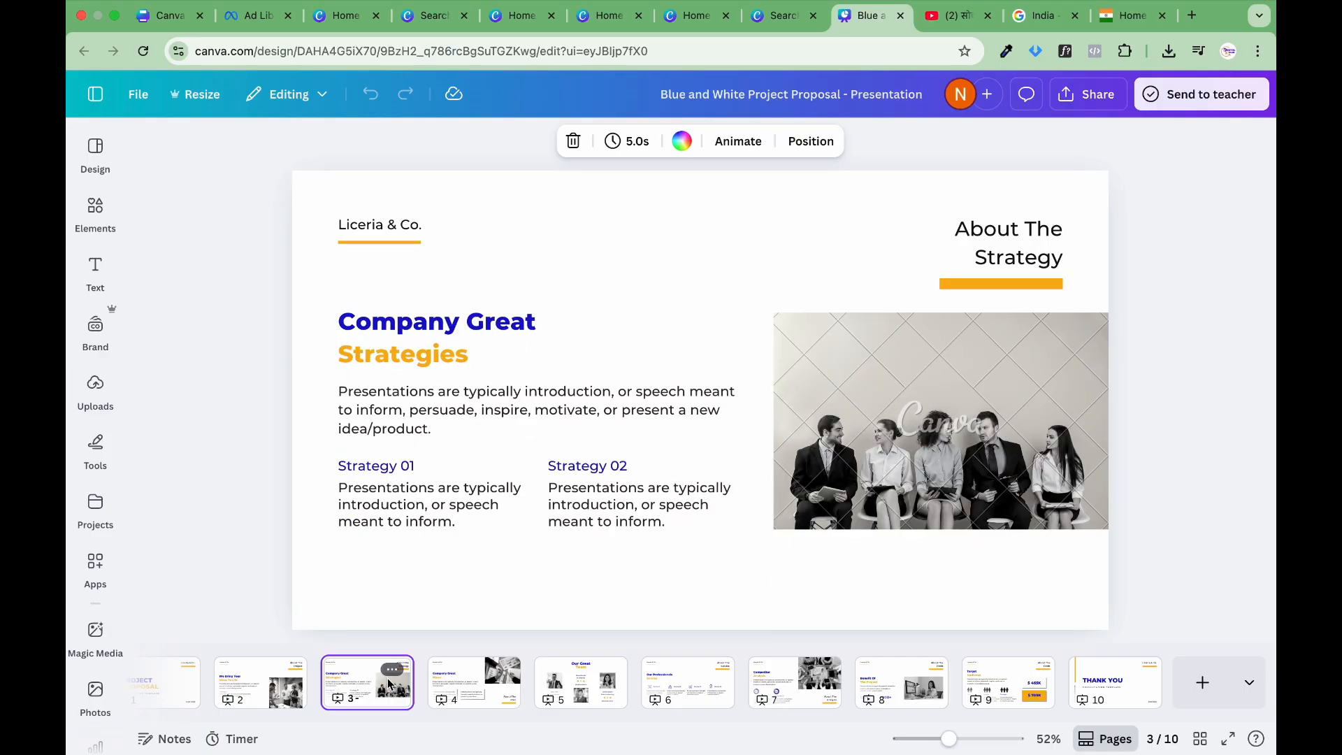
left_click(448, 692)
left_click(581, 684)
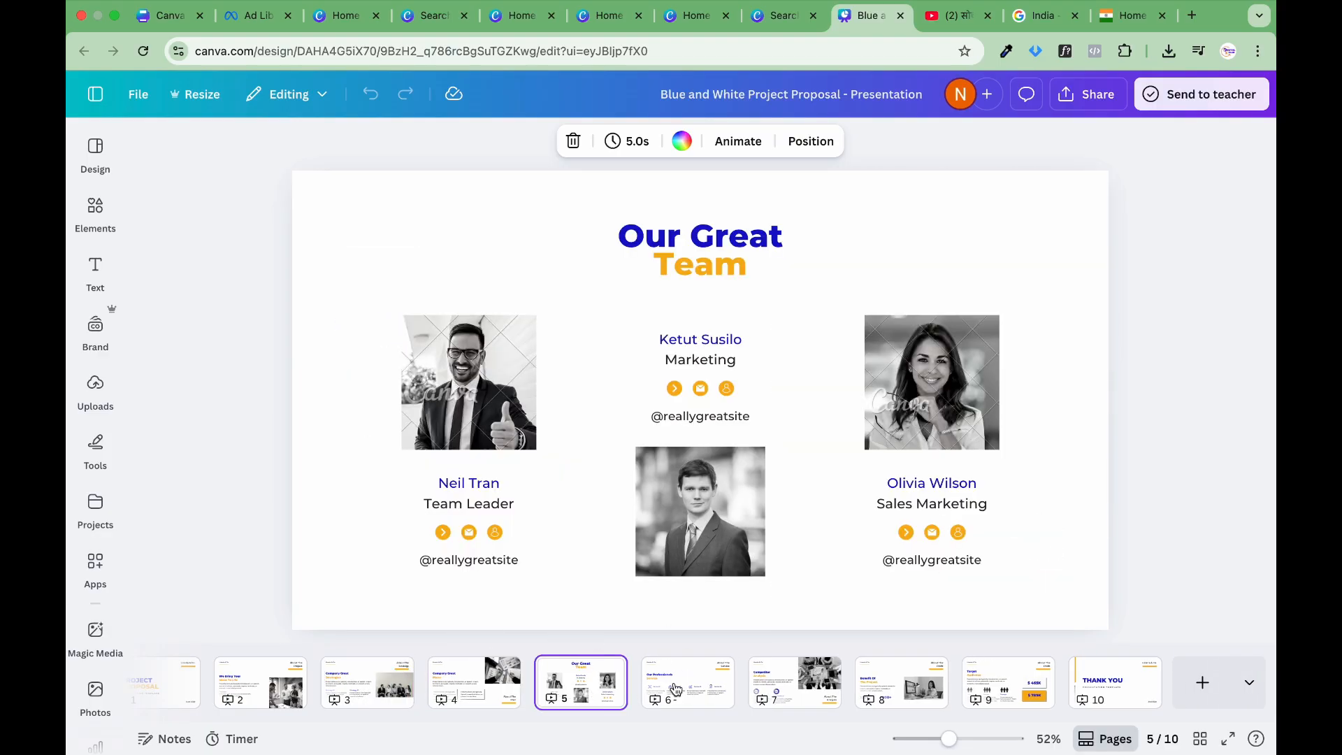
left_click(679, 689)
left_click(602, 696)
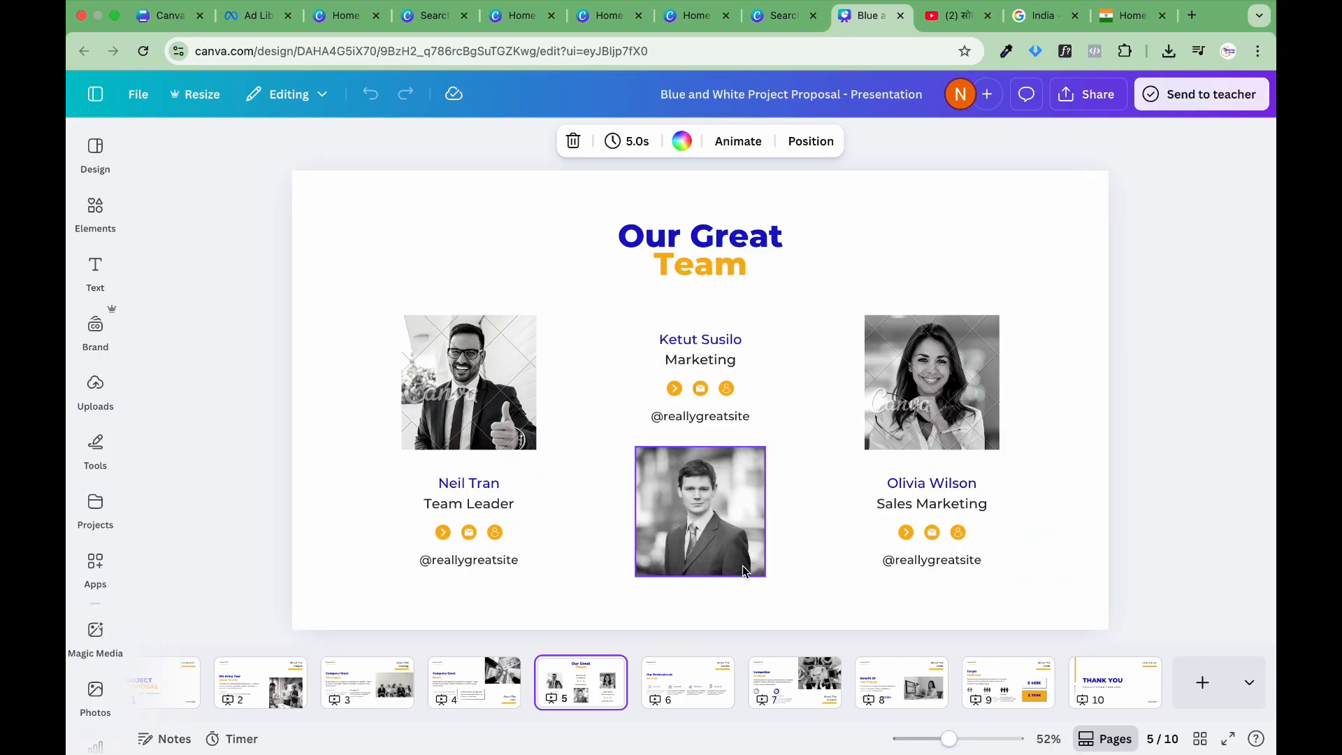
left_click(779, 663)
left_click_drag(949, 740, 978, 730)
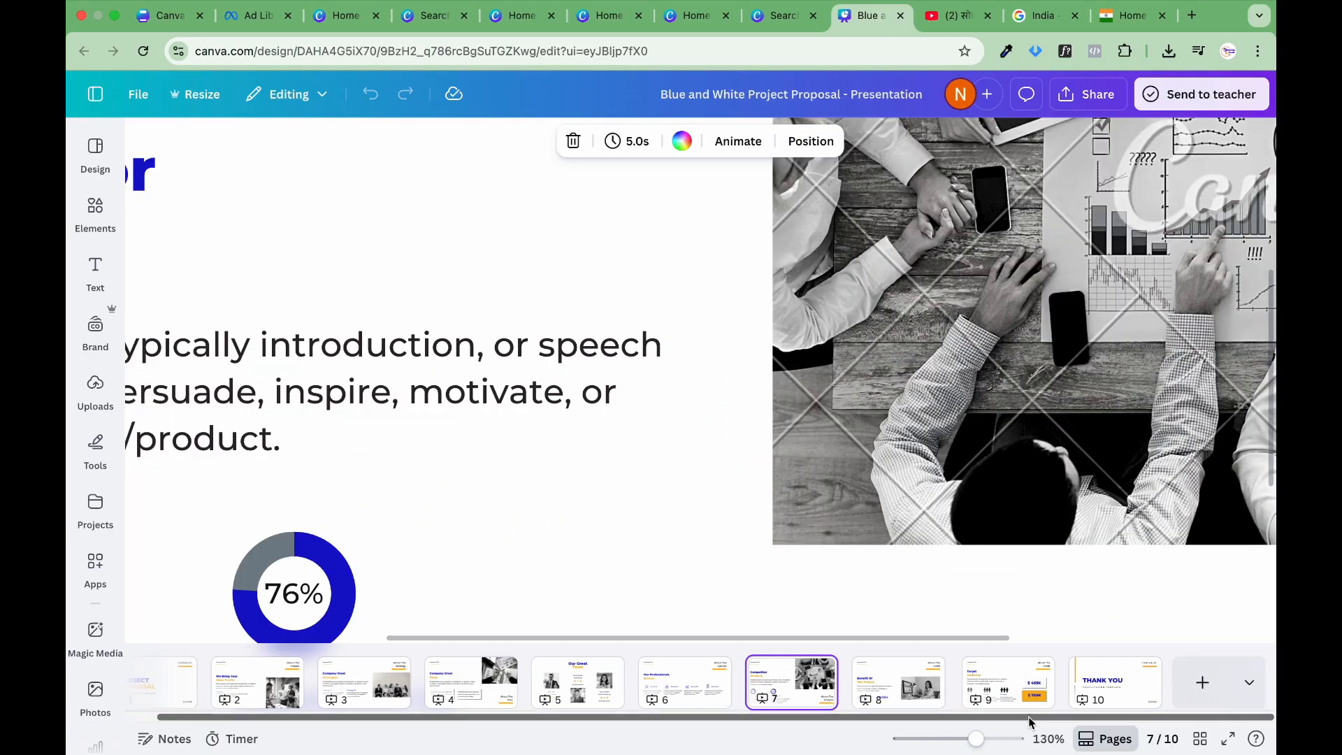
Step: Add five blank pages after the Thank You slide at the end of the presentation
left_click(1217, 684)
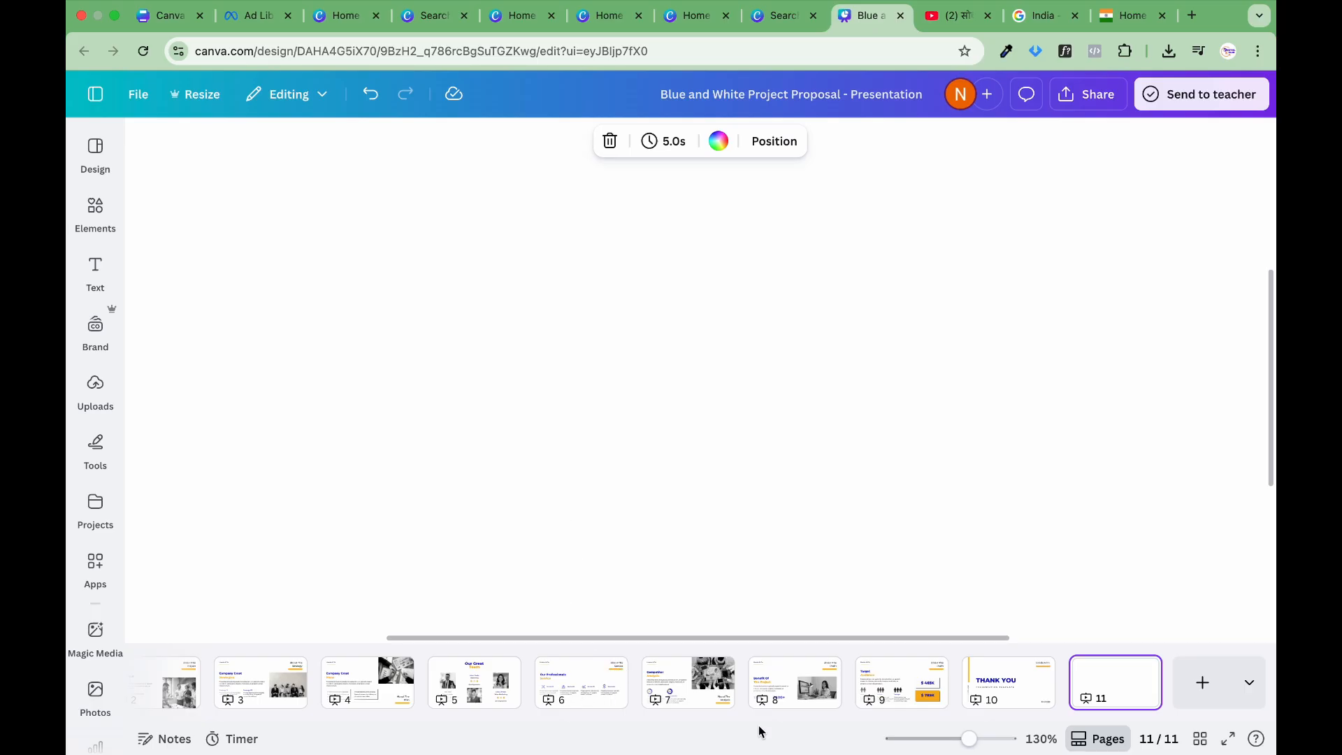
left_click(1202, 678)
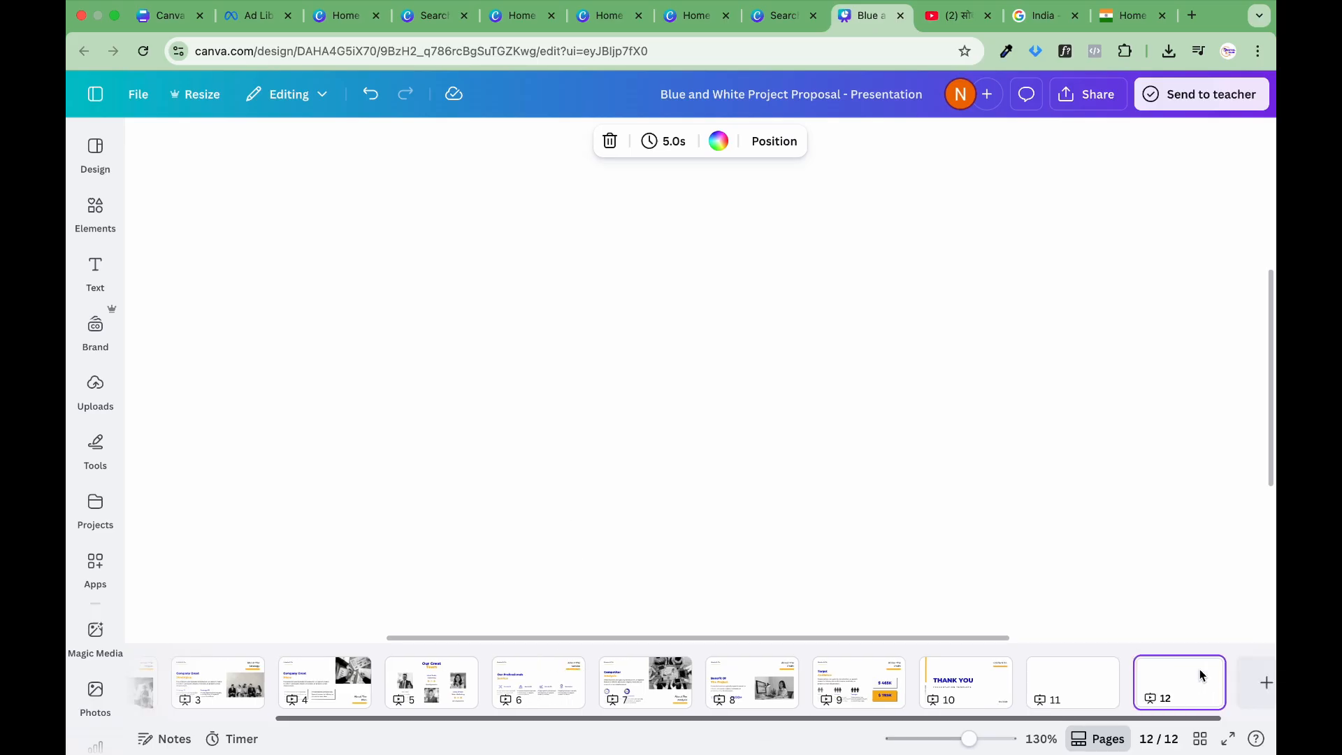
left_click(1202, 682)
left_click(1203, 688)
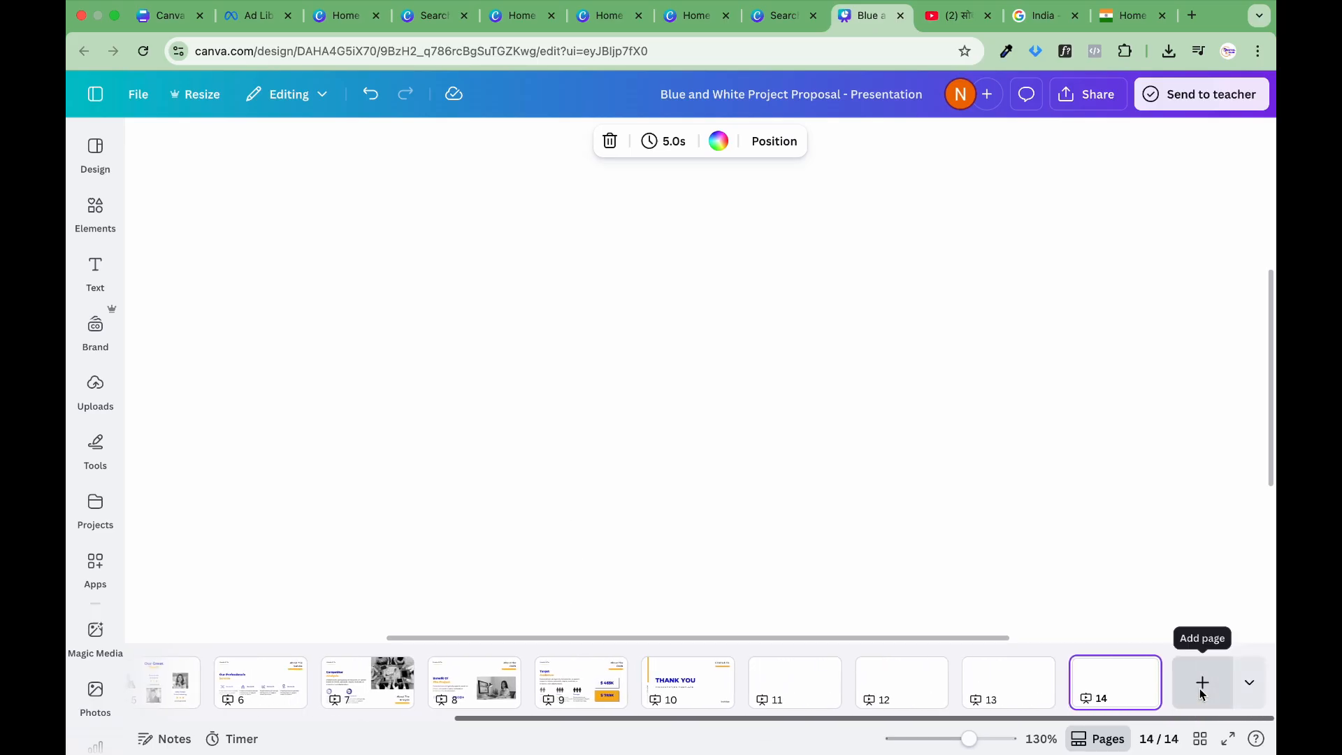
left_click(1200, 685)
Step: Move blank page 14 to directly after the Our Great Team slide, as page 6
scroll(890, 691, "left", 8)
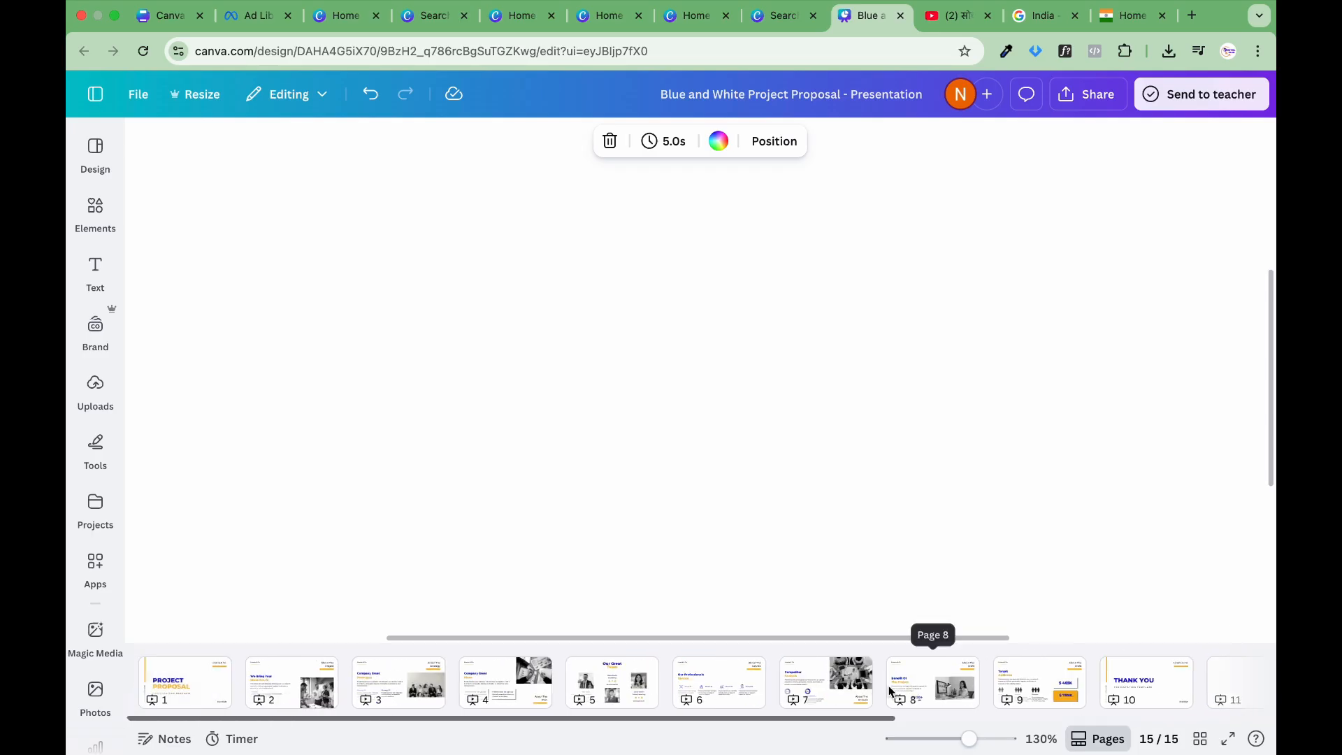
scroll(1043, 699, "right", 8)
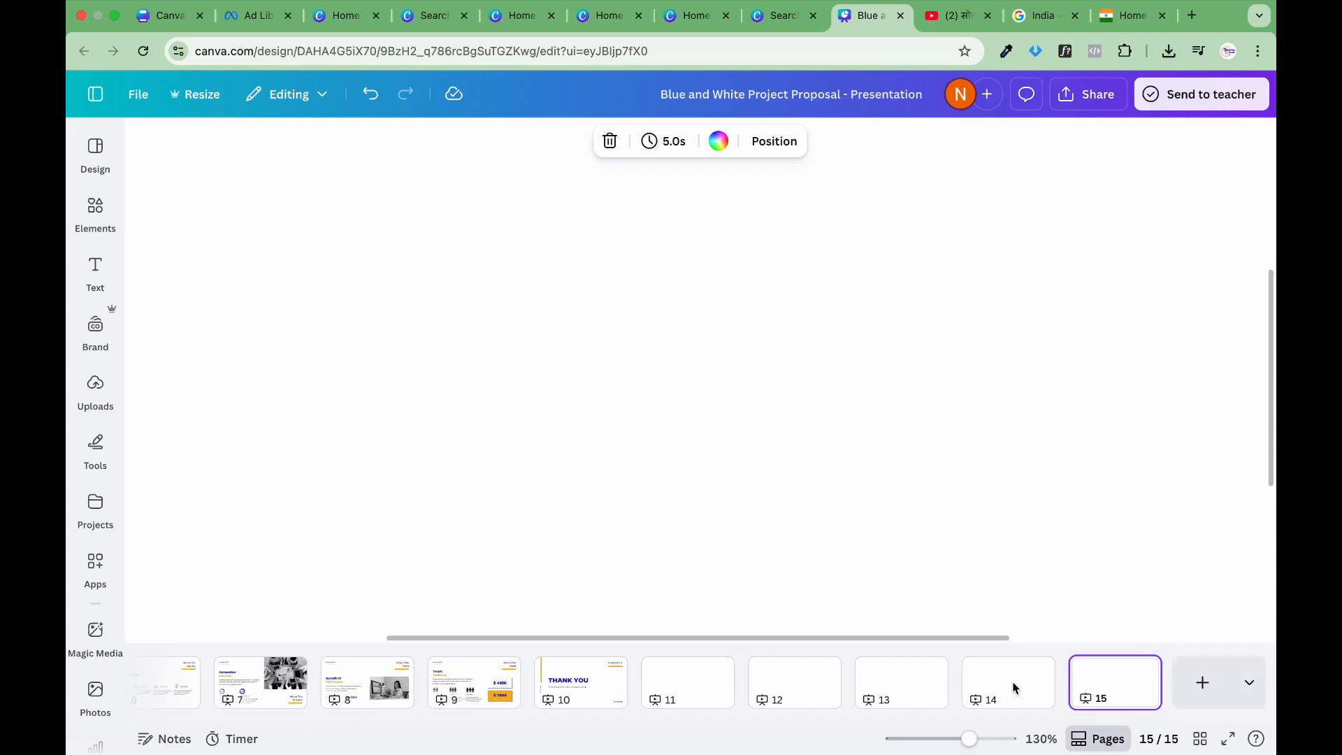
left_click_drag(1001, 682, 287, 682)
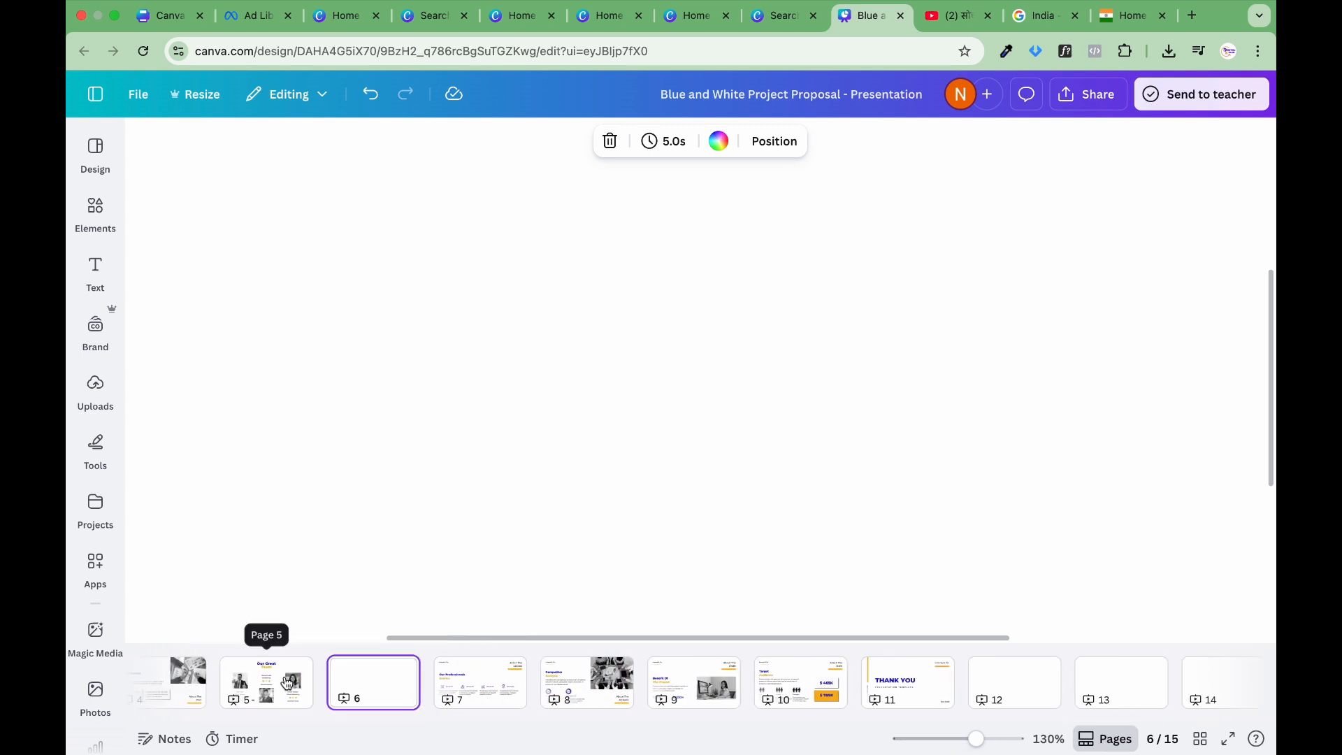
left_click(283, 694)
left_click(349, 699)
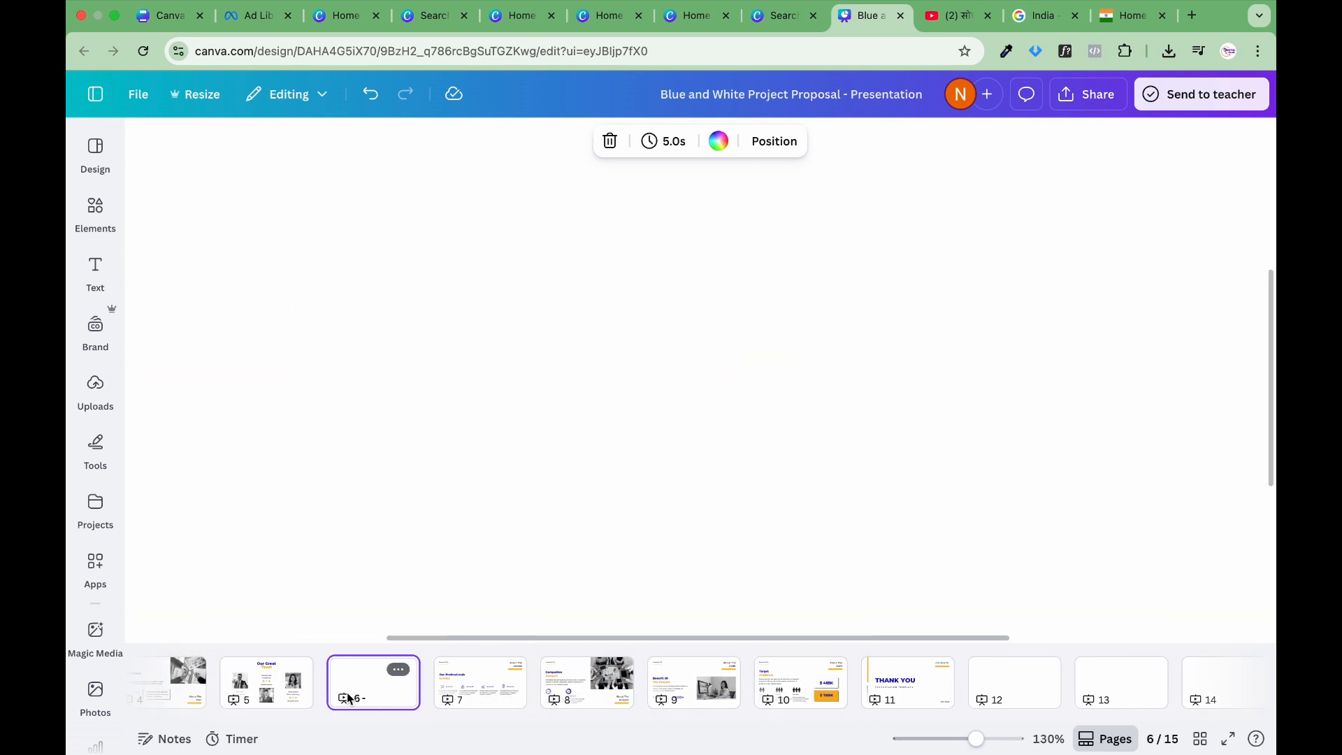
Step: Look over the reordered page thumbnails and view slide 2 of the presentation
scroll(352, 699, "left", 5)
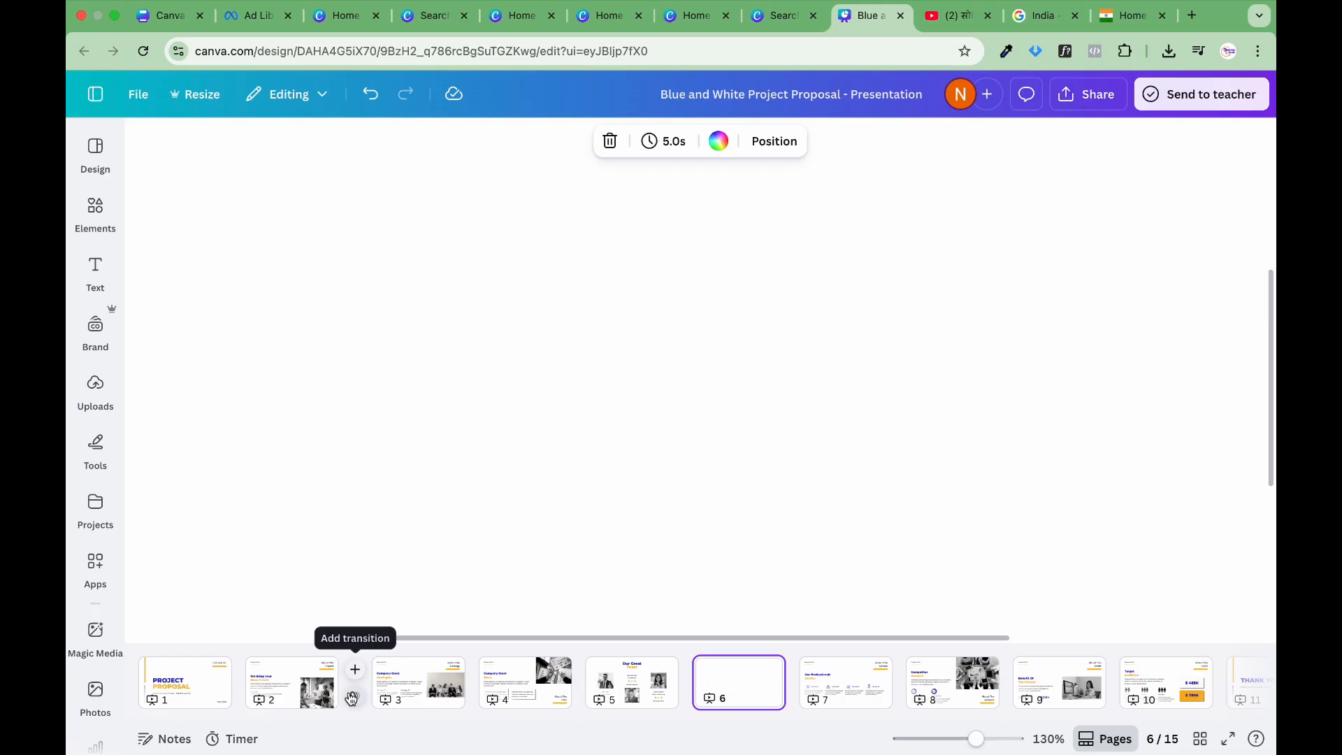
scroll(351, 698, "right", 8)
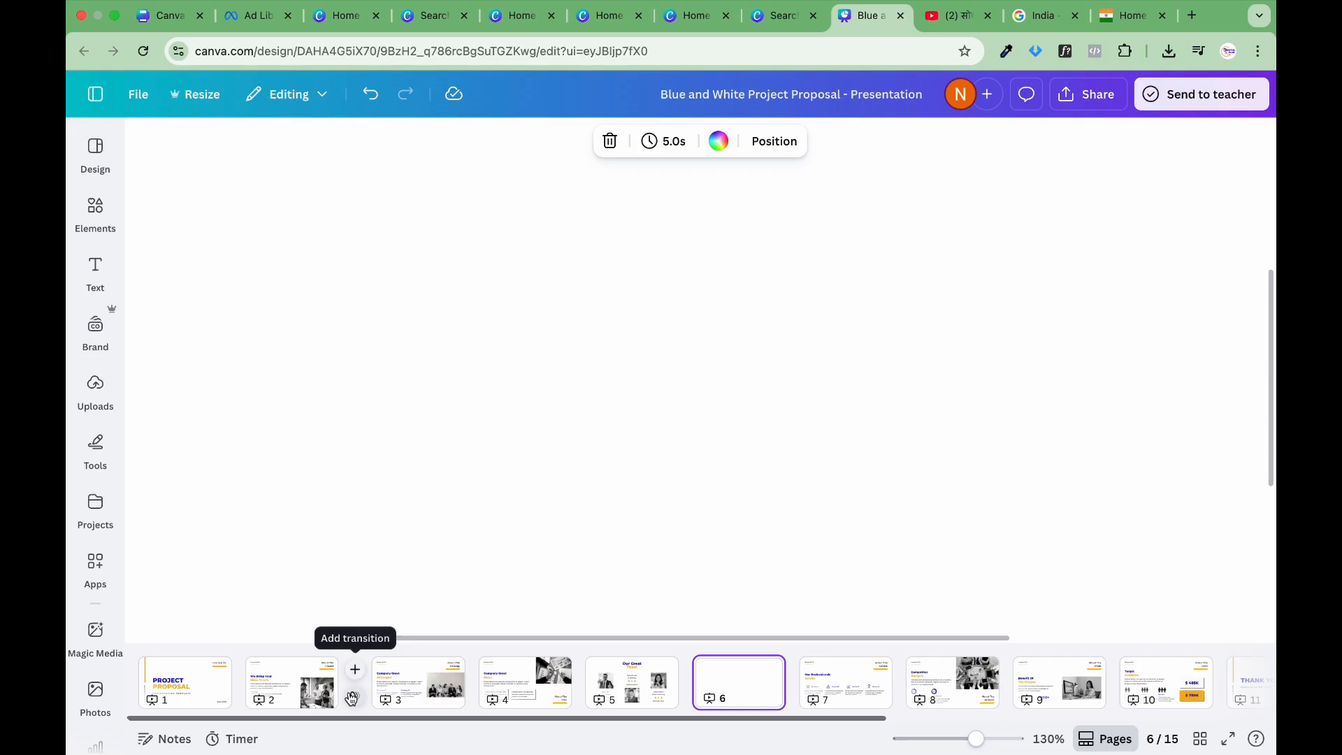
scroll(350, 695, "left", 8)
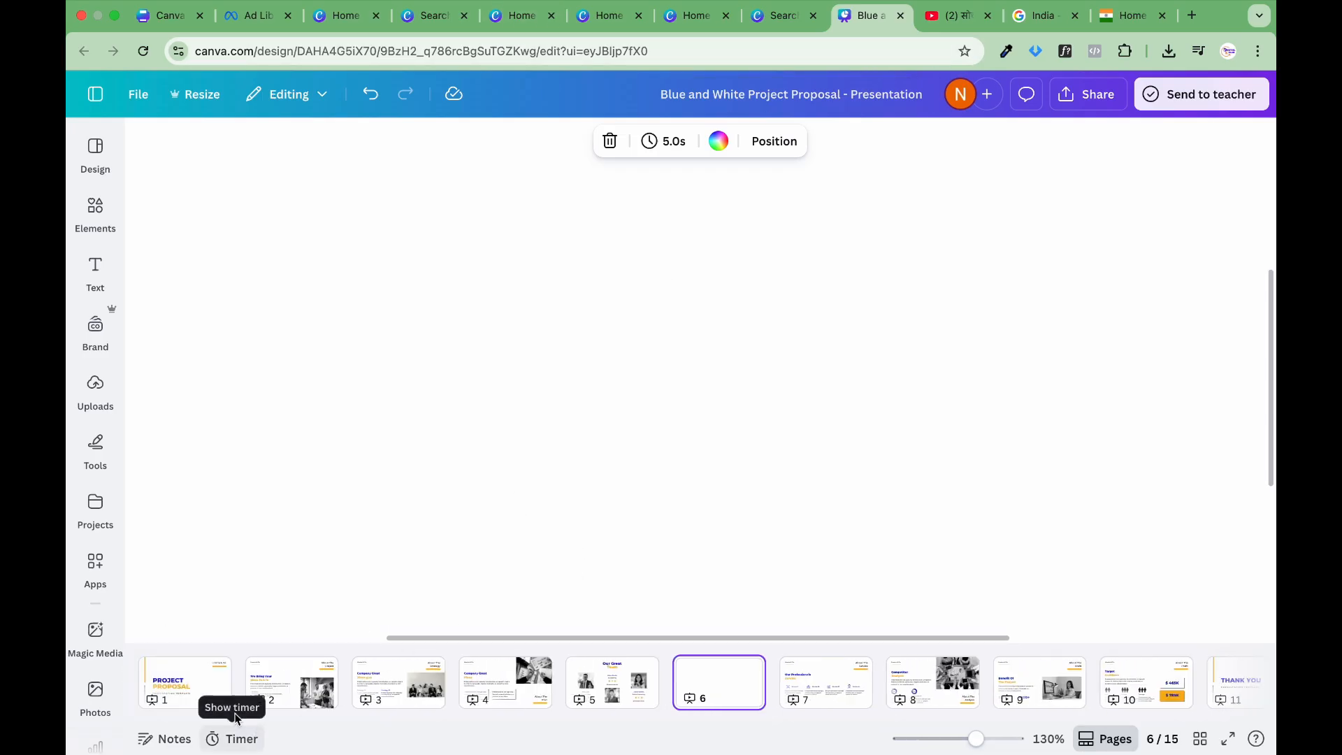
left_click(214, 684)
left_click(264, 699)
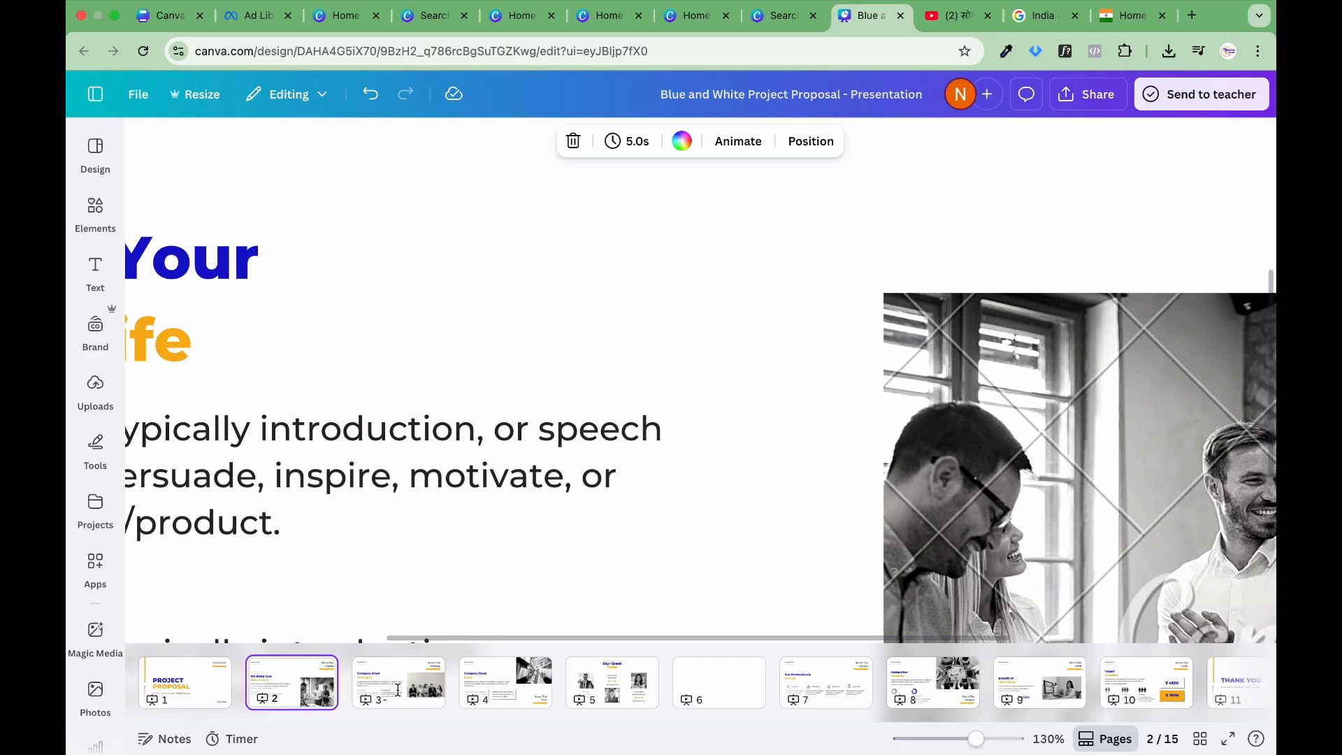